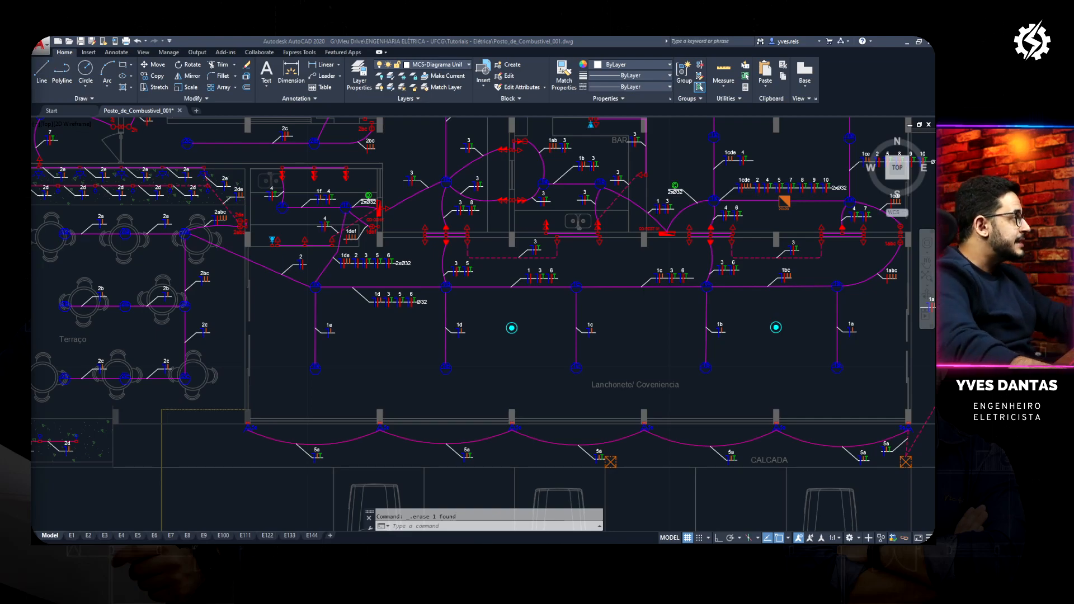
# Draw a rectangle enclosing the terrace and the Lanchonete/Coveniencia area down to just below the pavement, at the tops of the parking spaces
pyautogui.scroll(-3, 378, 330)
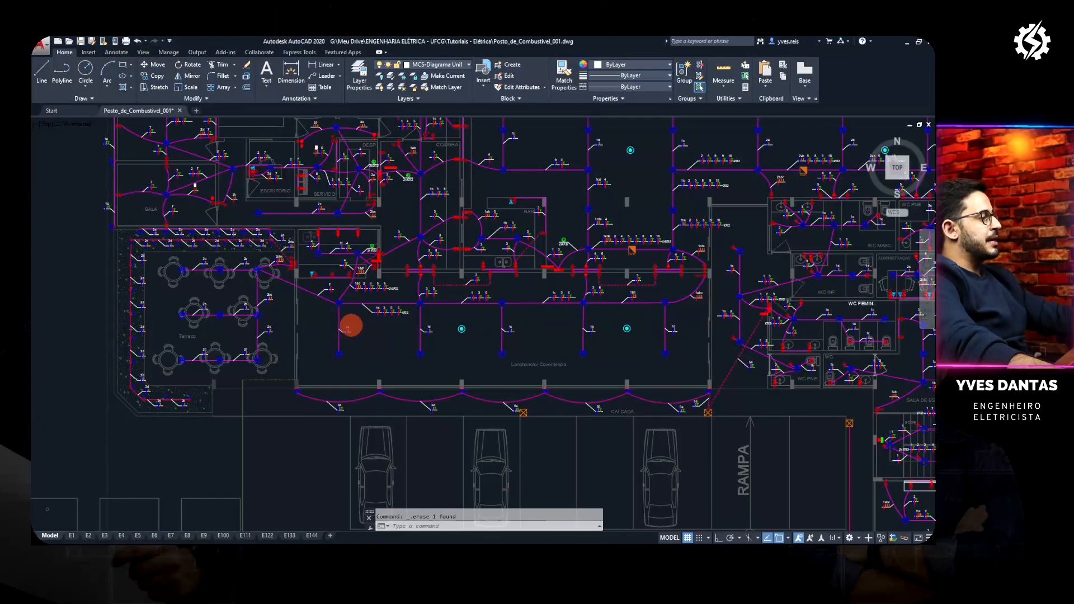
pyautogui.scroll(1, 320, 324)
pyautogui.scroll(-1, 320, 325)
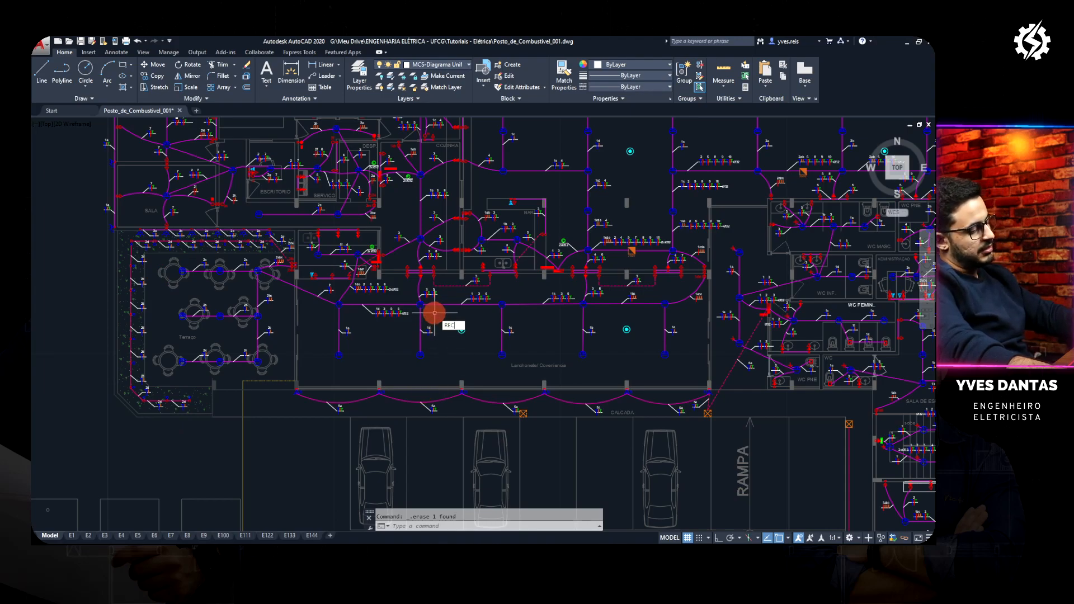
pyautogui.press('Return')
pyautogui.click(359, 315)
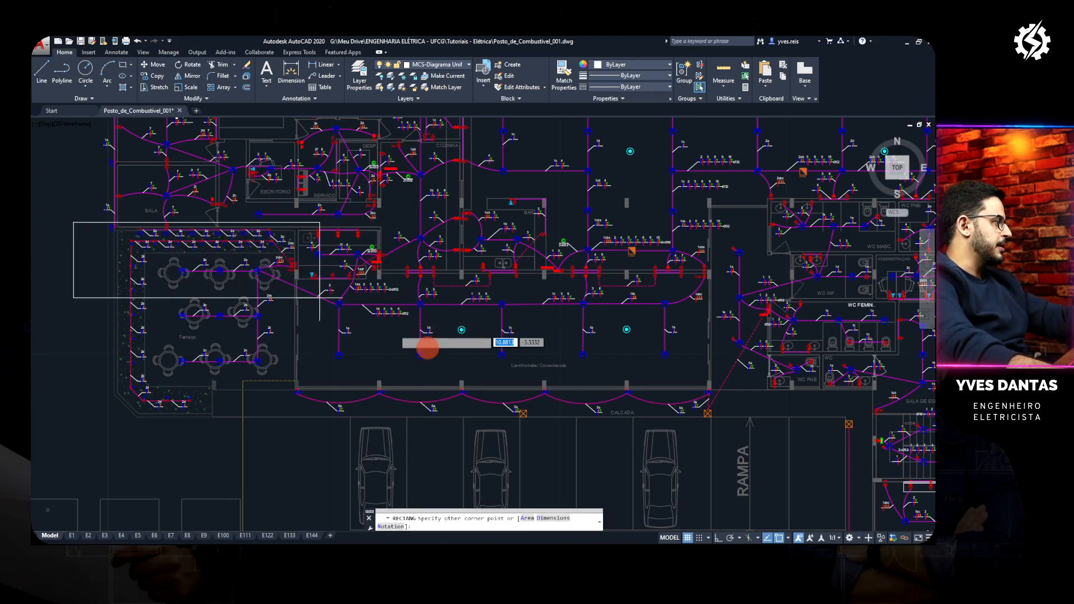
pyautogui.click(729, 438)
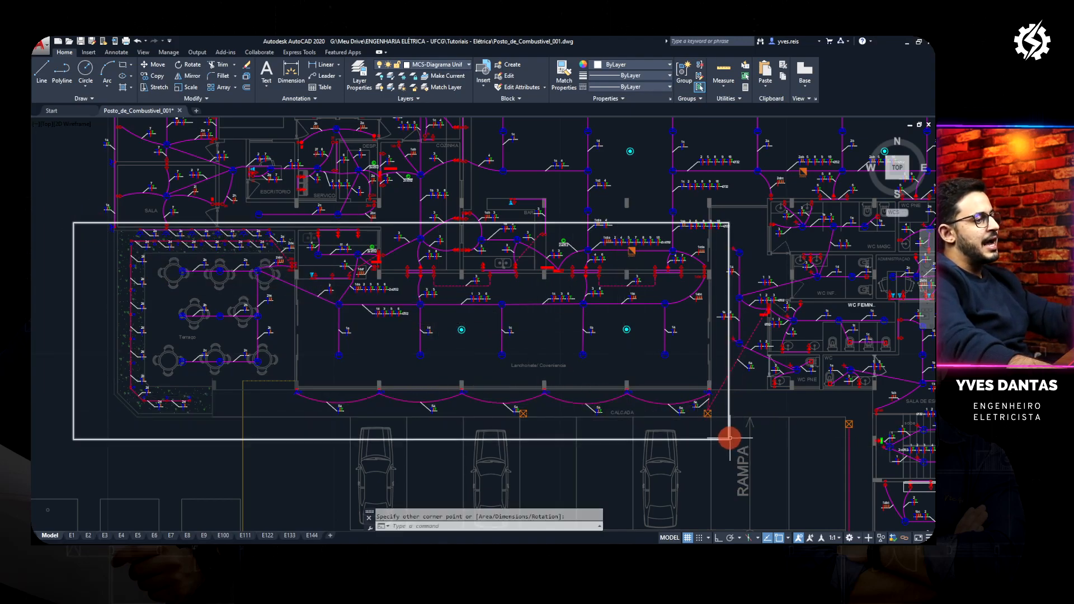
# Change the colour of the Lanchonete/ Coveniencia room label to red
pyautogui.scroll(6, 540, 359)
pyautogui.click(459, 363)
pyautogui.click(595, 200)
pyautogui.click(618, 65)
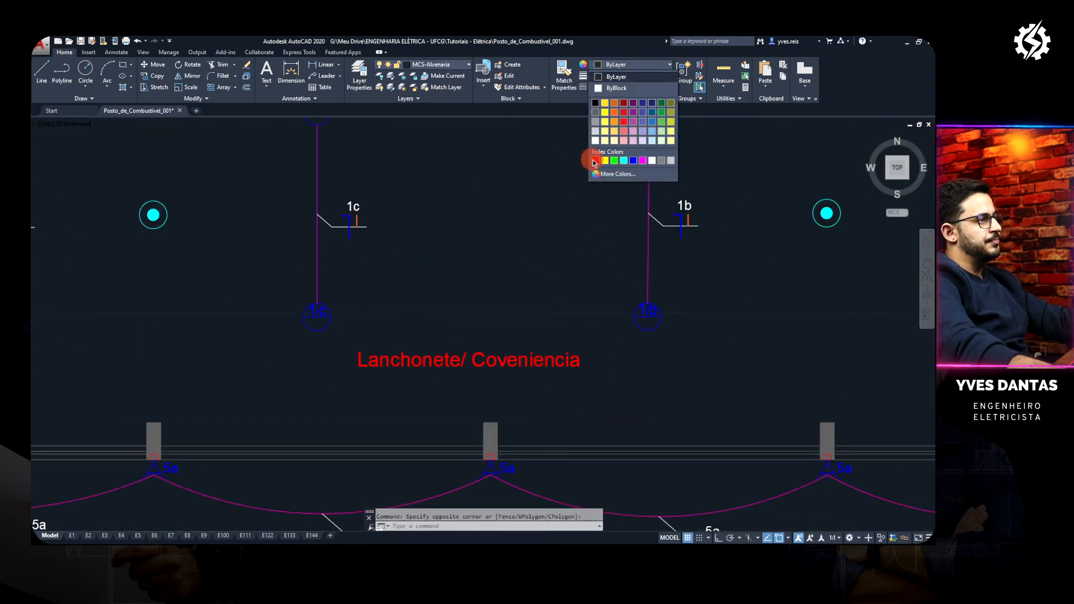
pyautogui.click(595, 161)
pyautogui.press('Escape')
# Change the colour of the rectangle around the terrace and convenience store to red
pyautogui.scroll(-5, 492, 324)
pyautogui.moveTo(496, 288); pyautogui.dragTo(539, 290)
pyautogui.scroll(2, 271, 343)
pyautogui.click(277, 344)
pyautogui.click(636, 86)
pyautogui.click(638, 66)
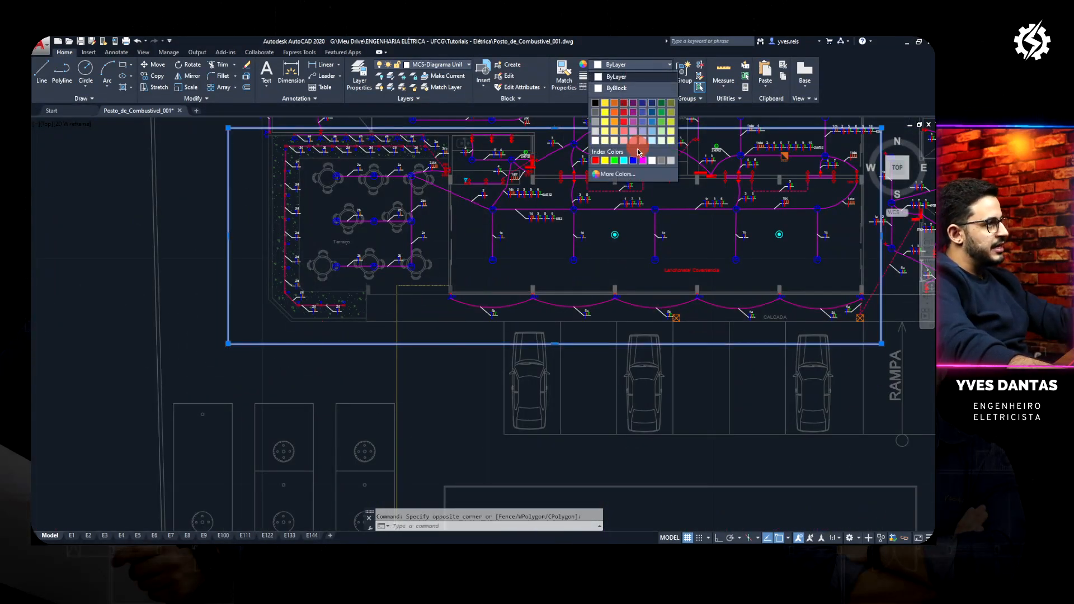
pyautogui.click(595, 160)
pyautogui.press('Escape')
pyautogui.scroll(4, 623, 261)
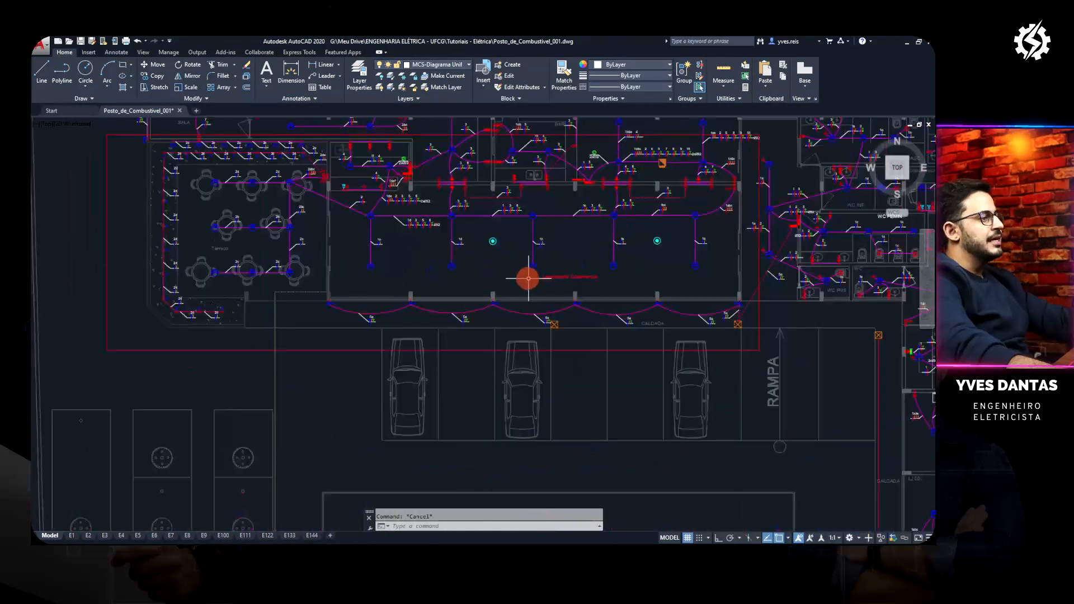
pyautogui.scroll(-3, 530, 279)
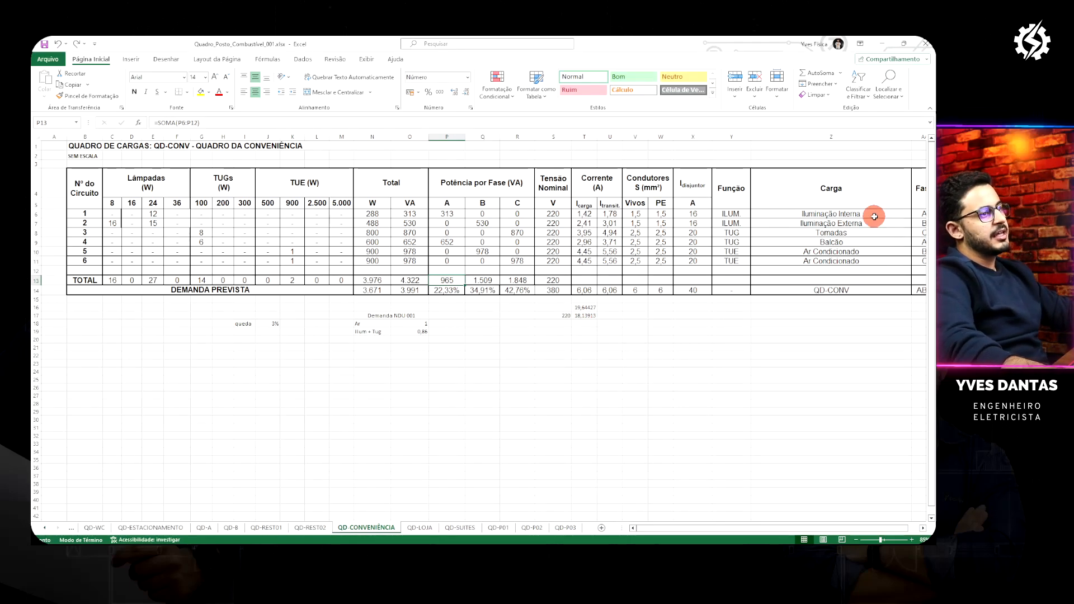
# Review the Carga descriptions and conductor sizes of the circuits in the QD-CONV load table
pyautogui.moveTo(836, 213); pyautogui.dragTo(828, 261)
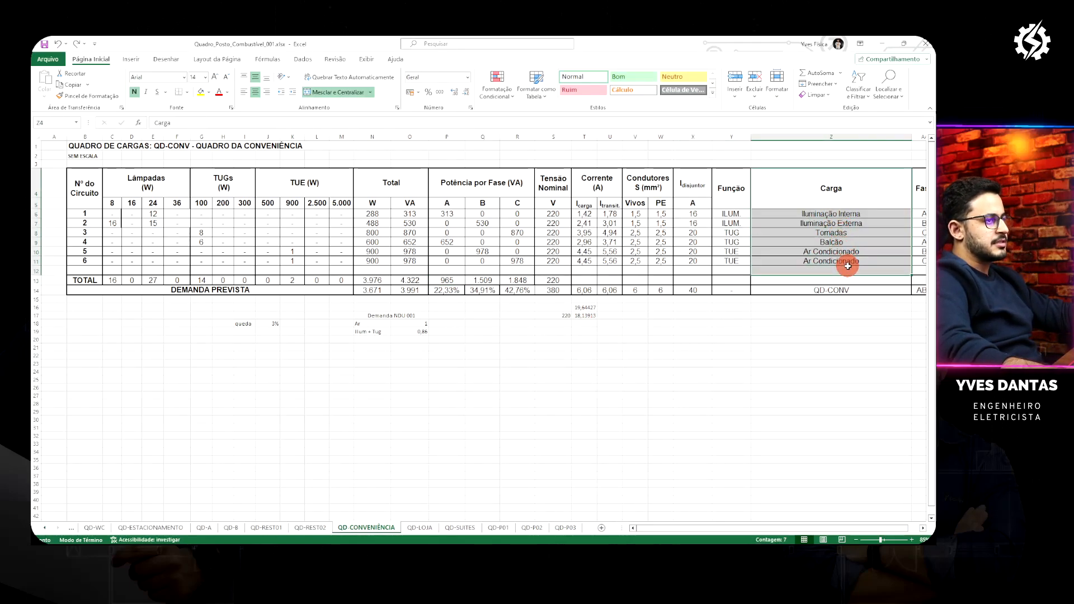
pyautogui.click(646, 230)
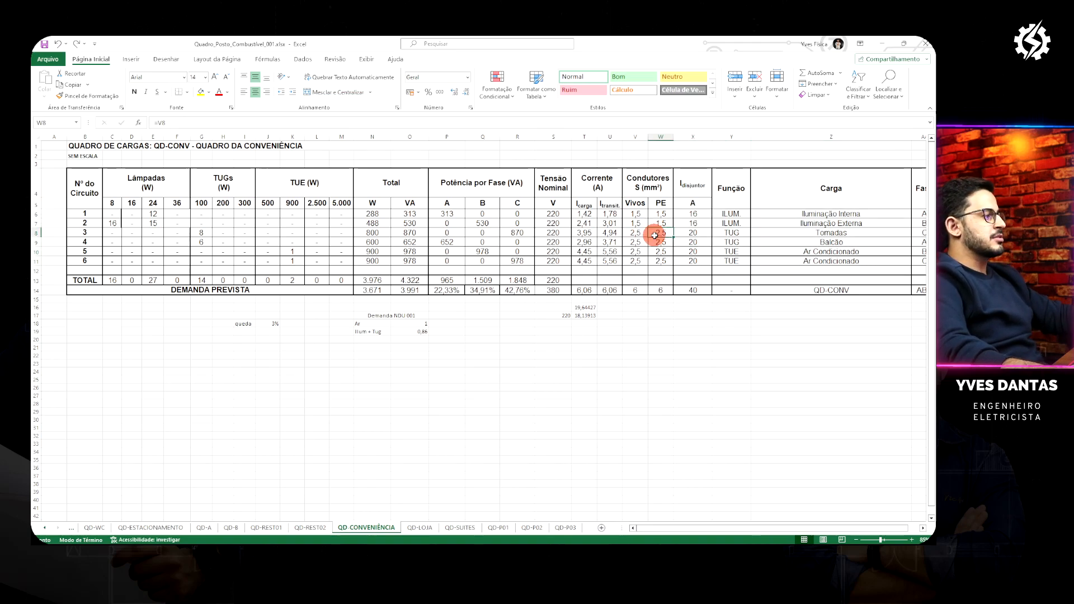
pyautogui.moveTo(696, 528); pyautogui.dragTo(699, 531)
# Switch to AutoCAD and examine the wiring labels of the interior lighting runs near the QD-CONV panel, including 1de and 2
pyautogui.hotkey('alt', 'Tab')
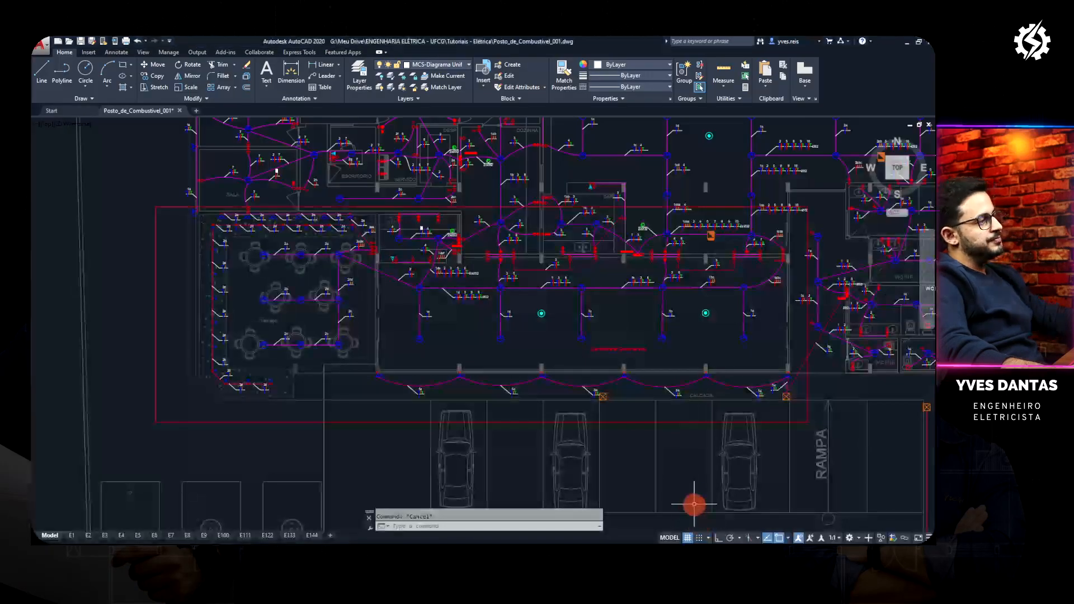
pyautogui.scroll(2, 523, 360)
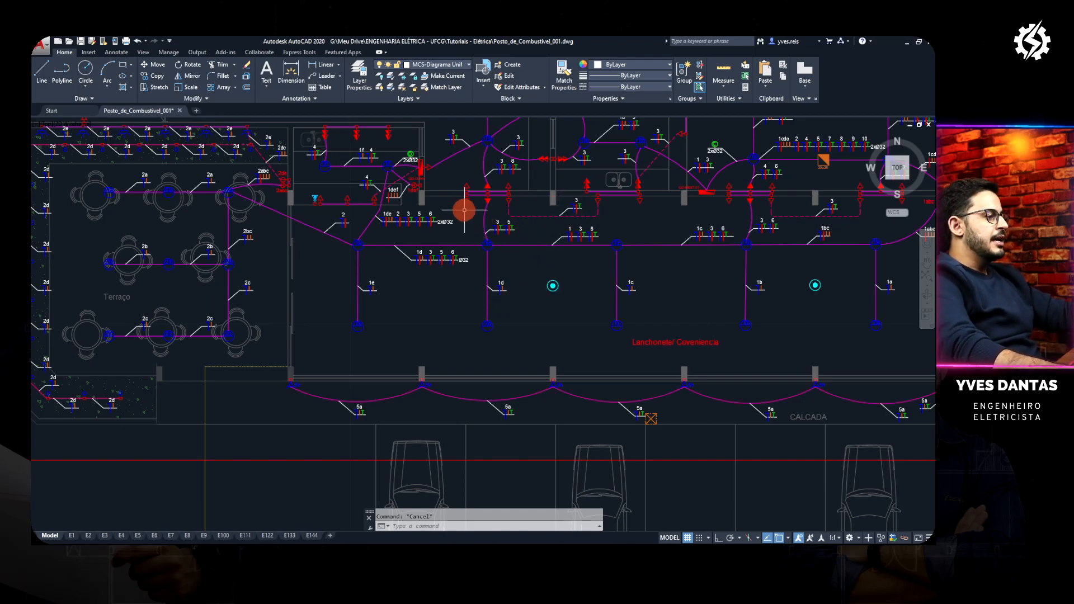
pyautogui.scroll(2, 417, 170)
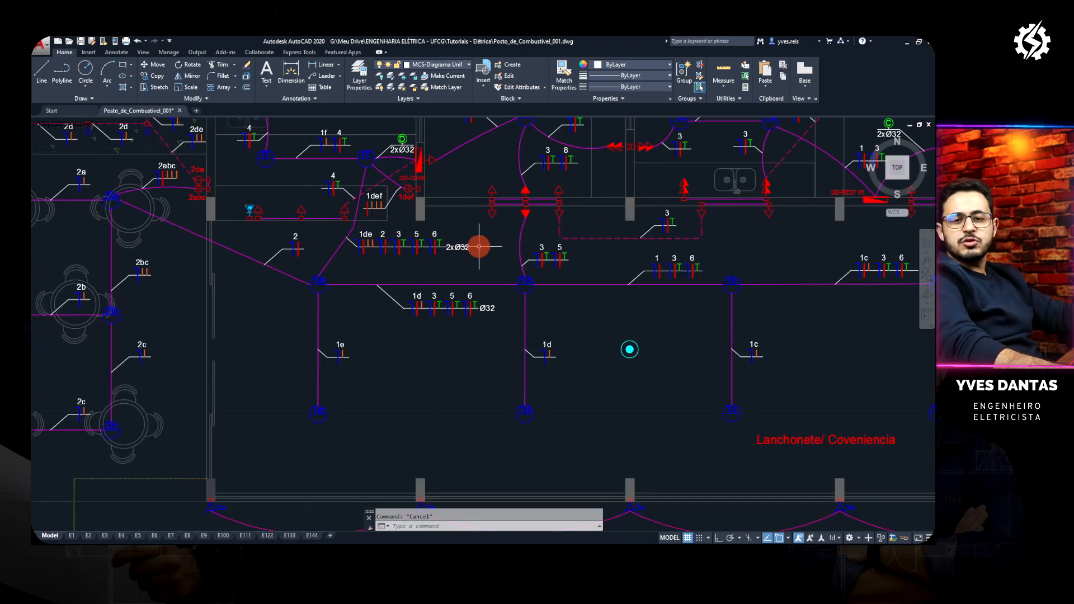
pyautogui.scroll(2, 447, 241)
pyautogui.scroll(-1, 418, 280)
pyautogui.click(418, 280)
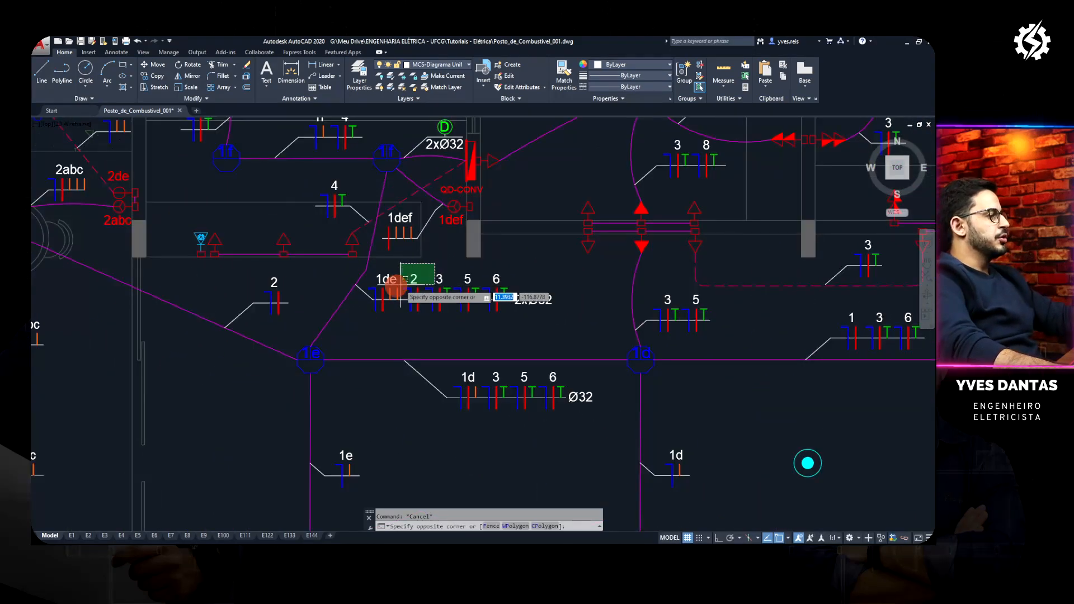
pyautogui.click(371, 299)
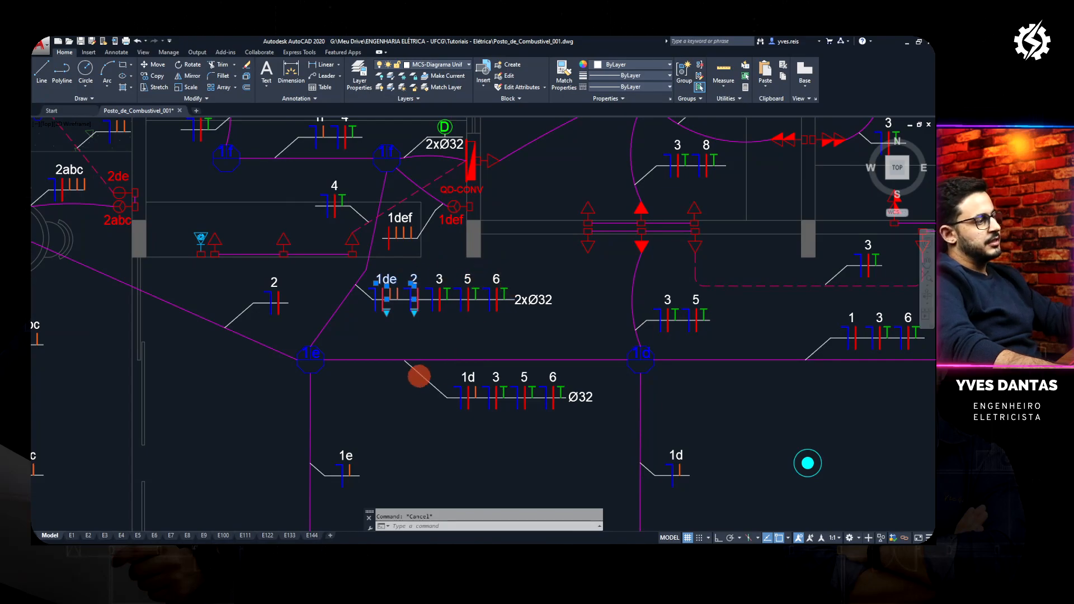
pyautogui.scroll(-2, 336, 333)
pyautogui.scroll(-1, 499, 328)
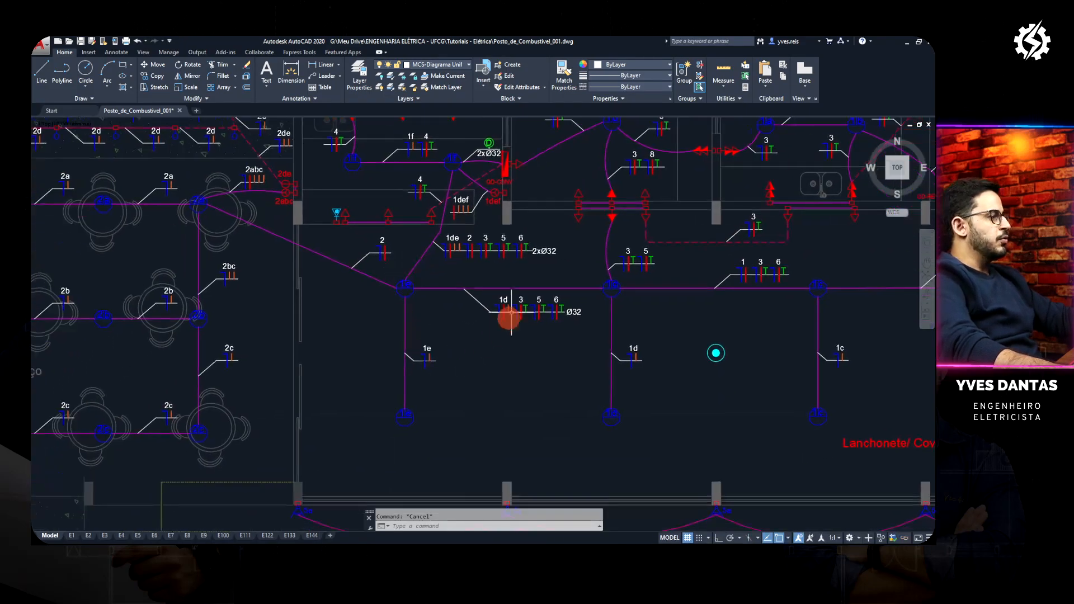
pyautogui.scroll(-2, 566, 337)
pyautogui.scroll(4, 475, 368)
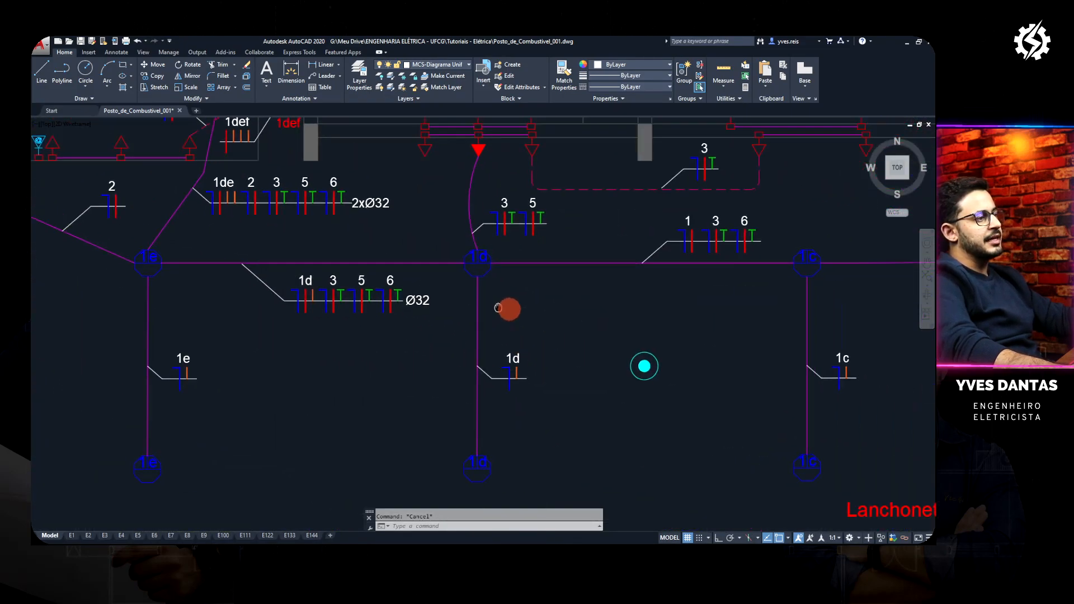
# Examine the circuit 2 lighting runs and their wiring labels on the Terraço
pyautogui.scroll(-4, 527, 321)
pyautogui.scroll(3, 611, 168)
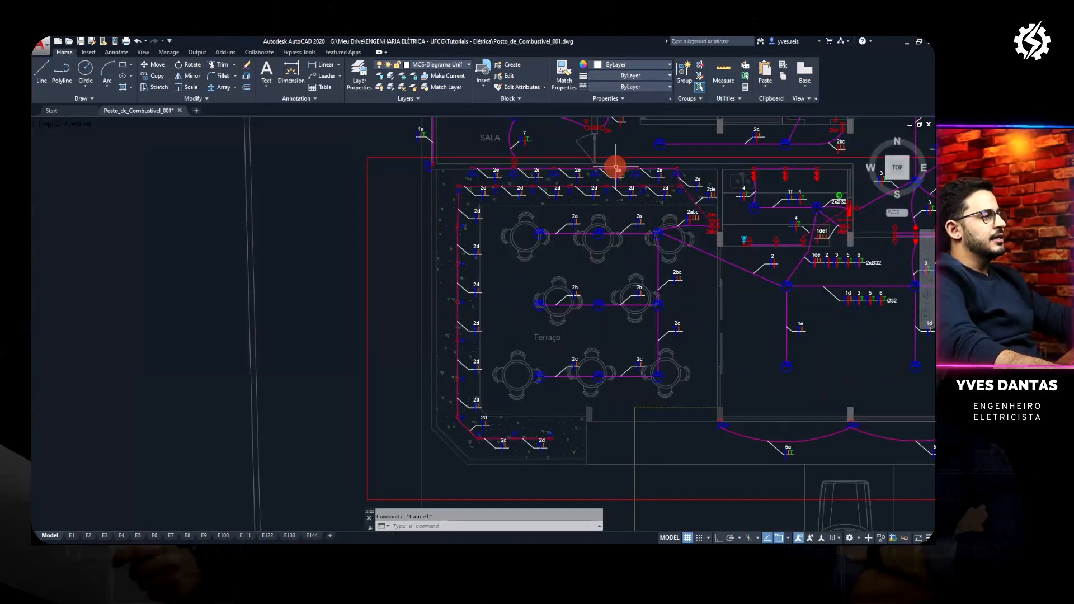
pyautogui.scroll(2, 492, 259)
pyautogui.scroll(-1, 504, 271)
pyautogui.moveTo(663, 351); pyautogui.dragTo(504, 276)
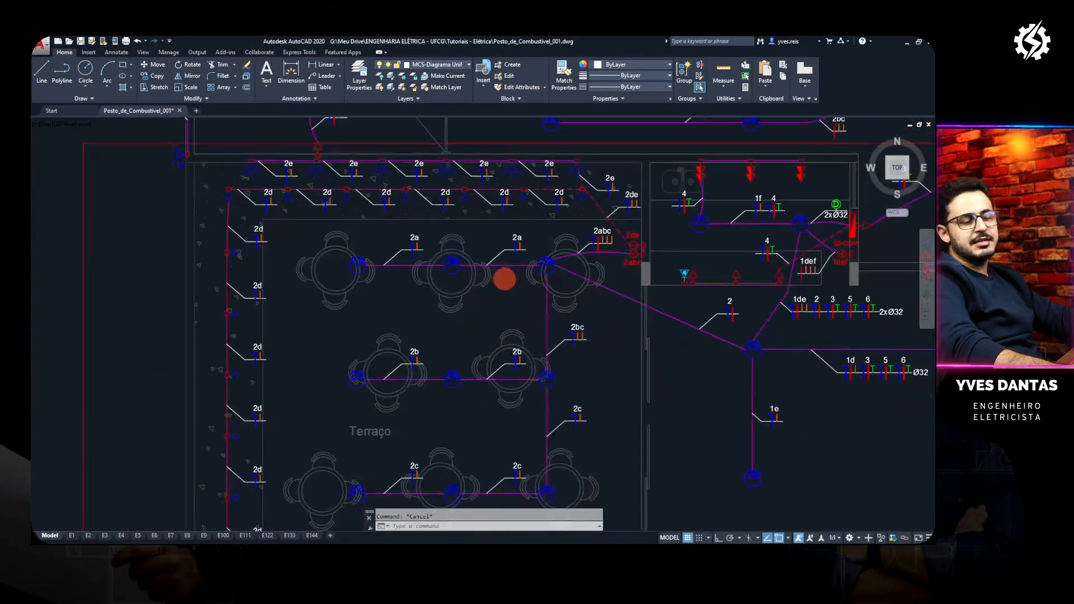
# Switch to Excel and fill the rows of circuits 1 and 2, Iluminação Interna and Iluminação Externa, with yellow in the QD-CONV table
pyautogui.hotkey('alt', 'Tab')
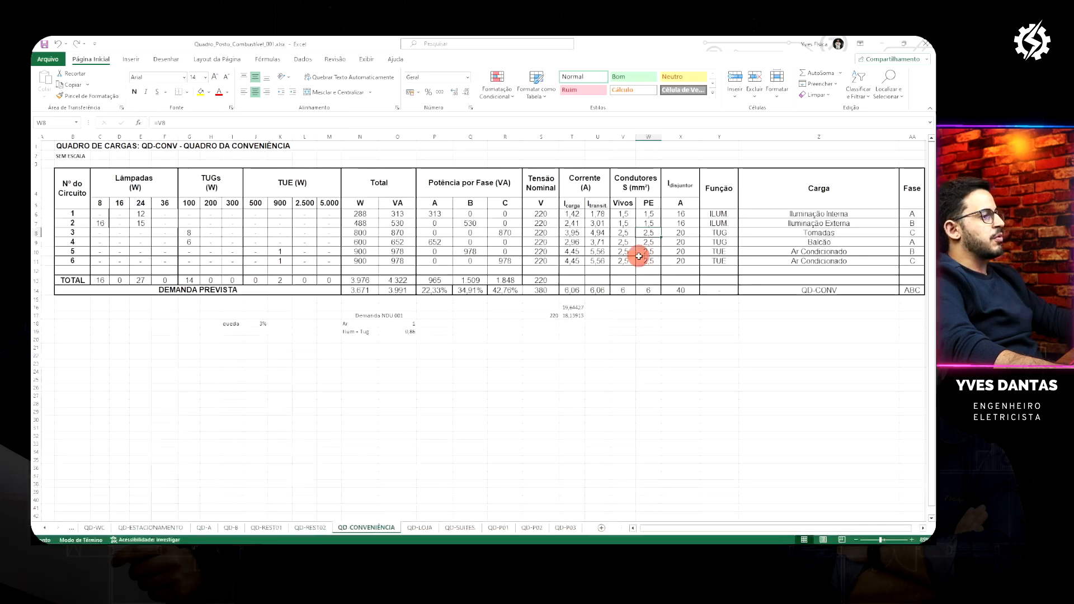
pyautogui.moveTo(73, 214); pyautogui.dragTo(815, 210)
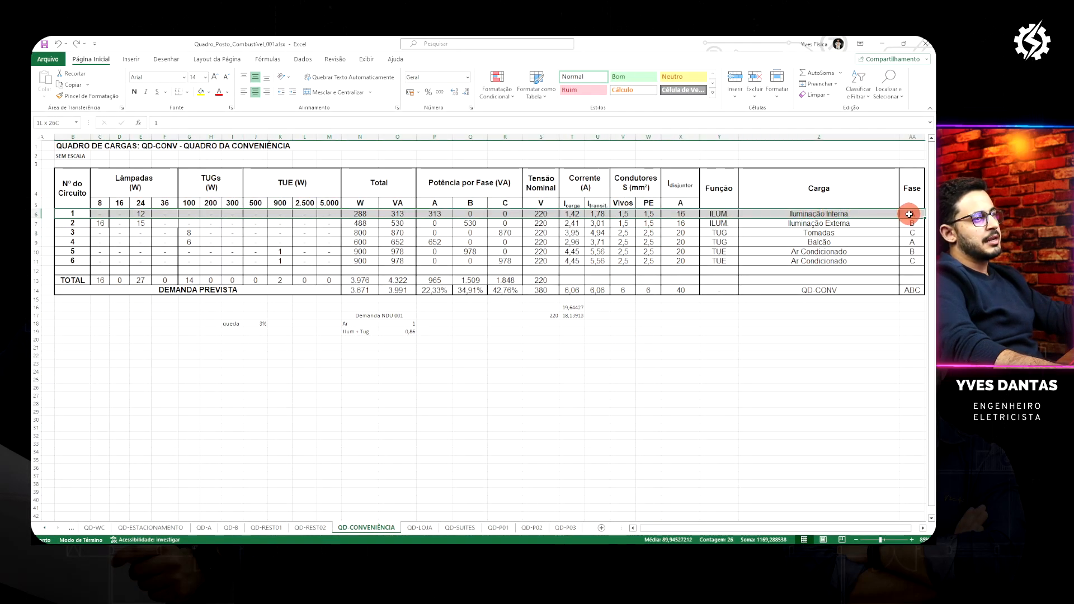
pyautogui.click(207, 92)
pyautogui.click(119, 232)
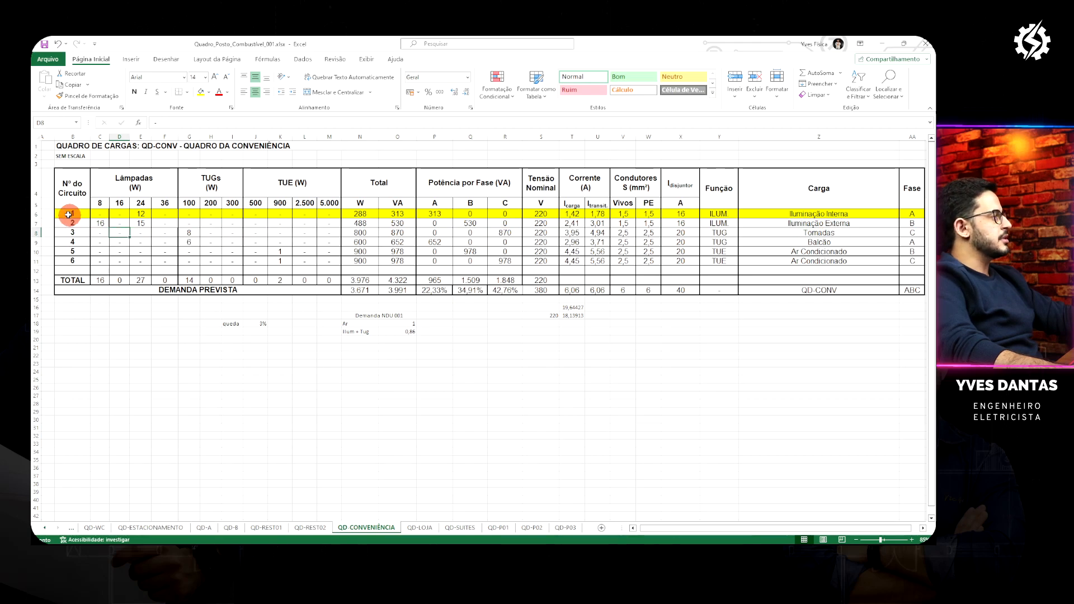
pyautogui.moveTo(65, 227); pyautogui.dragTo(906, 223)
pyautogui.click(206, 93)
pyautogui.click(622, 251)
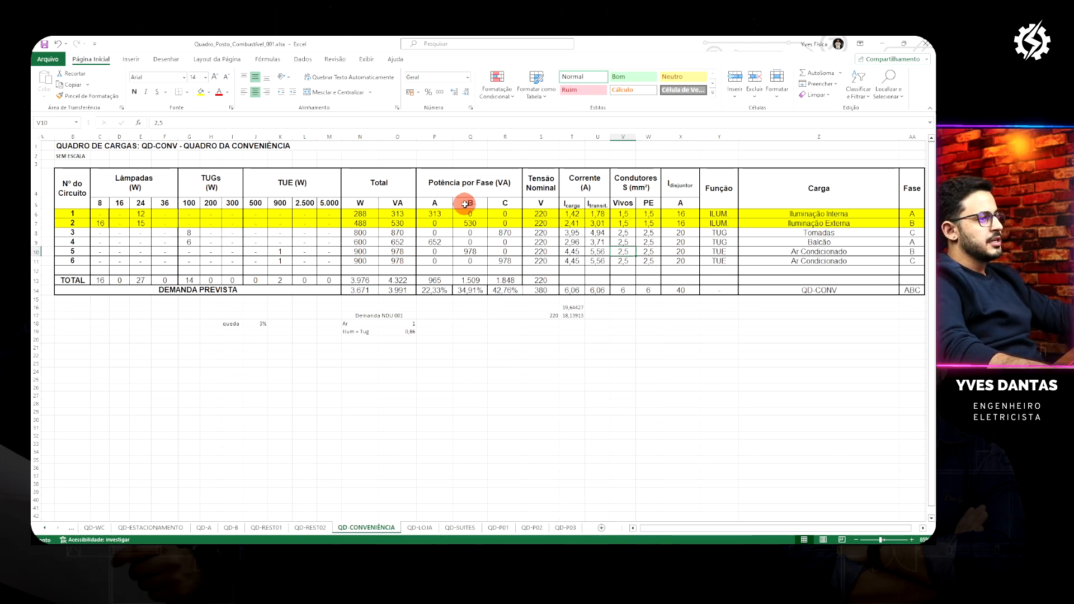
# Switch to AutoCAD and trace the circuit 3 outlets from the QD-CONV panel across the convenience store and bar
pyautogui.hotkey('alt', 'Tab')
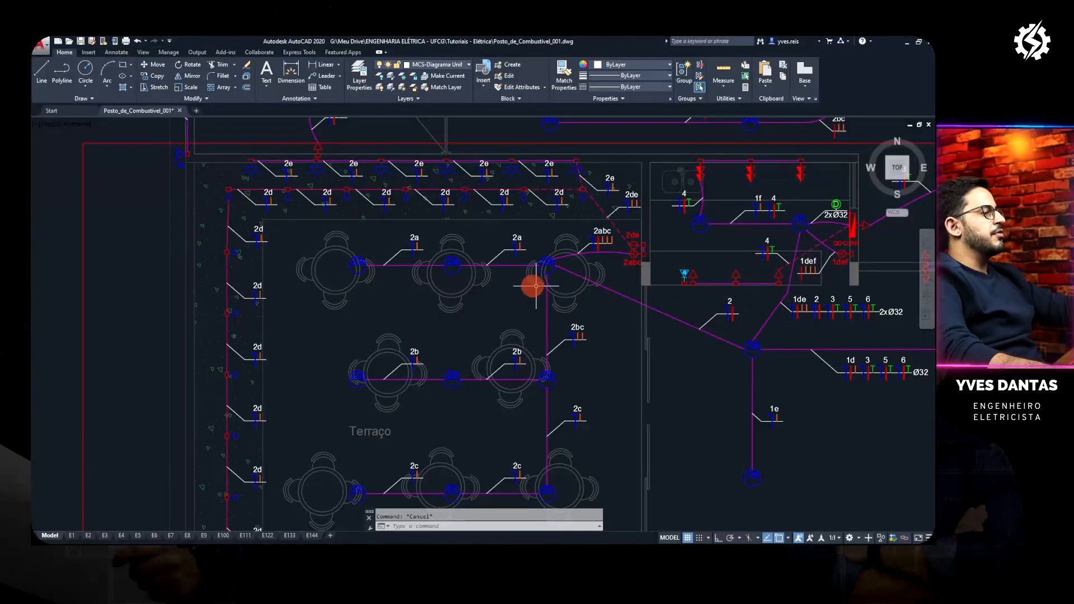
pyautogui.moveTo(742, 270)
pyautogui.mouseDown()
pyautogui.moveTo(647, 224)
pyautogui.moveTo(481, 218)
pyautogui.mouseUp()
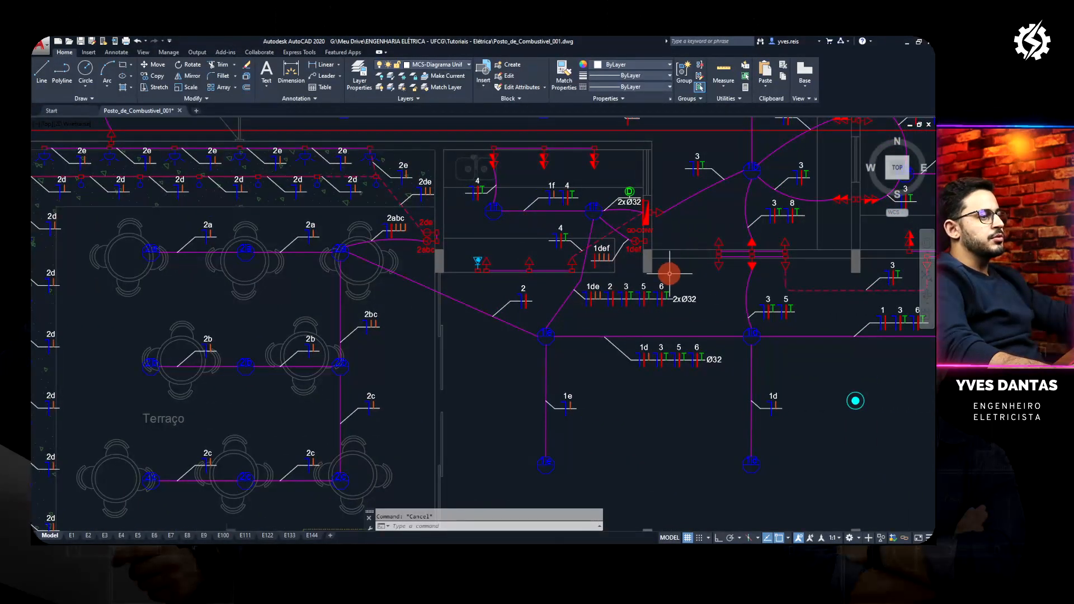
pyautogui.moveTo(770, 300); pyautogui.dragTo(674, 329)
pyautogui.scroll(2, 674, 329)
pyautogui.moveTo(780, 328)
pyautogui.mouseDown()
pyautogui.moveTo(654, 321)
pyautogui.moveTo(521, 261)
pyautogui.mouseUp()
pyautogui.scroll(-2, 767, 271)
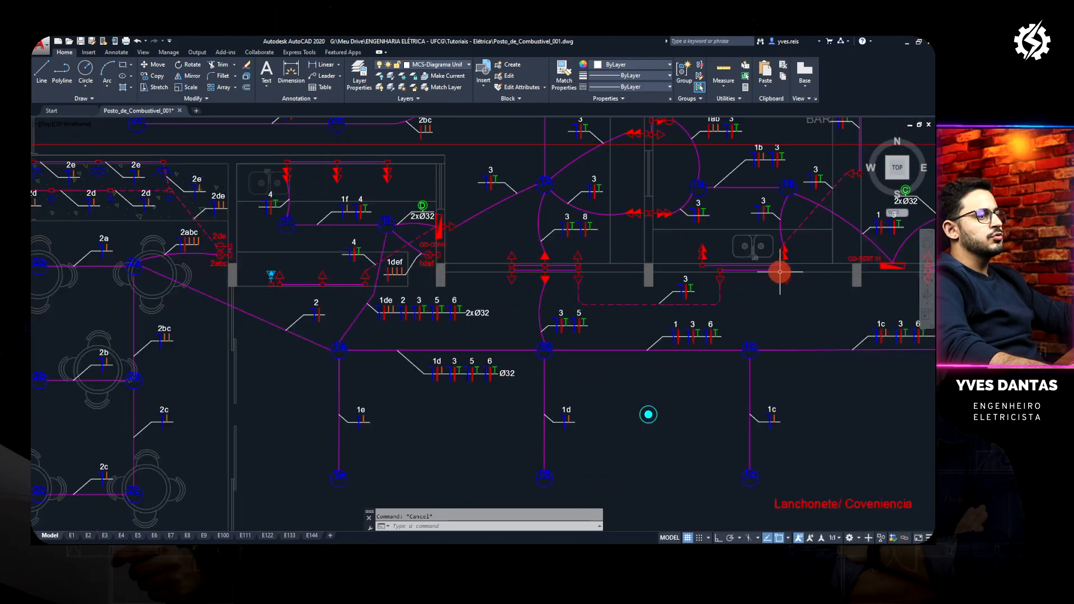
pyautogui.moveTo(767, 271); pyautogui.dragTo(532, 280)
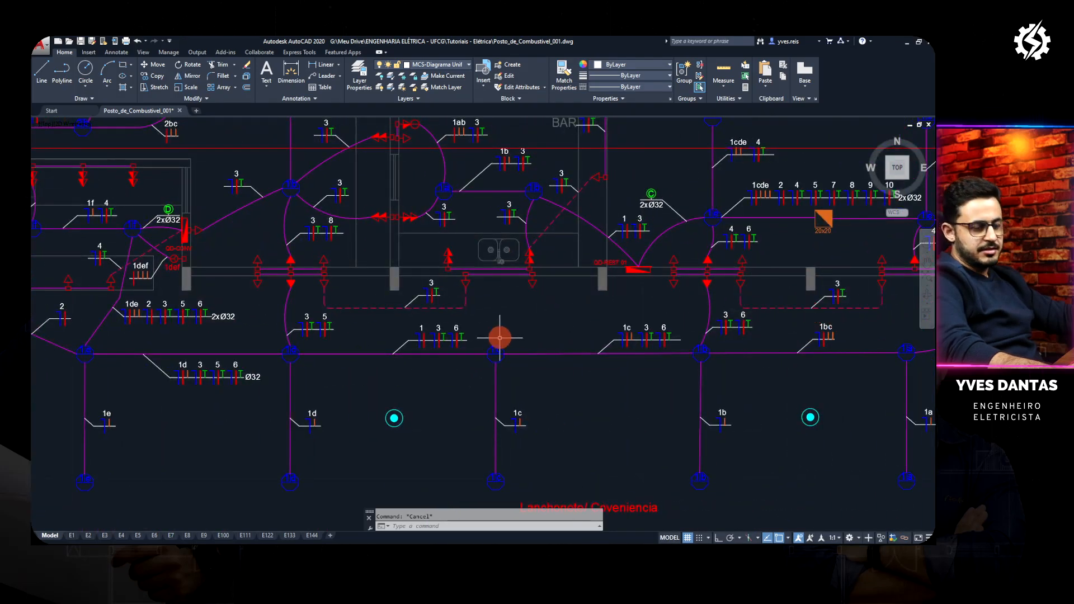
pyautogui.scroll(-2, 518, 331)
pyautogui.moveTo(446, 333); pyautogui.dragTo(517, 324)
# Switch to Excel and fill the circuit 3 row, Tomadas, with yellow in the QD-CONV table
pyautogui.hotkey('alt', 'Tab')
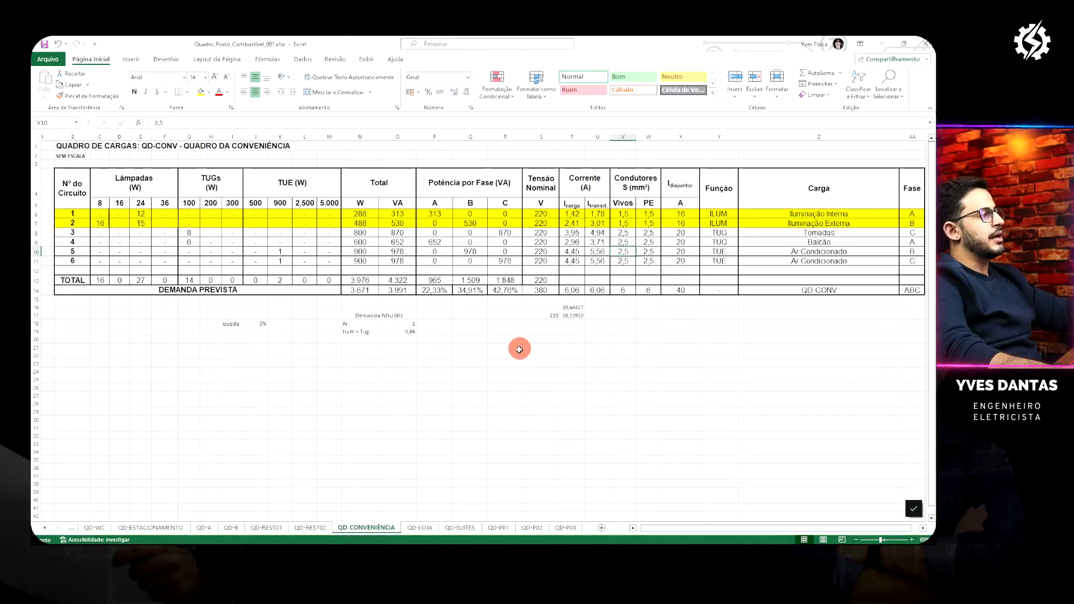
pyautogui.click(649, 273)
pyautogui.click(815, 233)
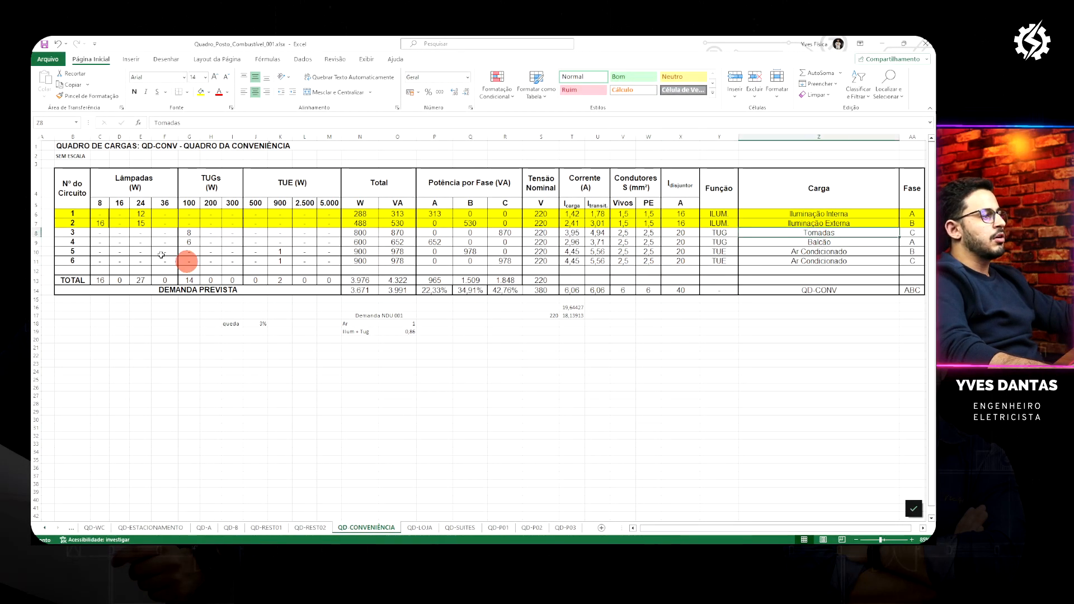
pyautogui.moveTo(73, 232); pyautogui.dragTo(909, 233)
pyautogui.click(199, 94)
pyautogui.press('Down')
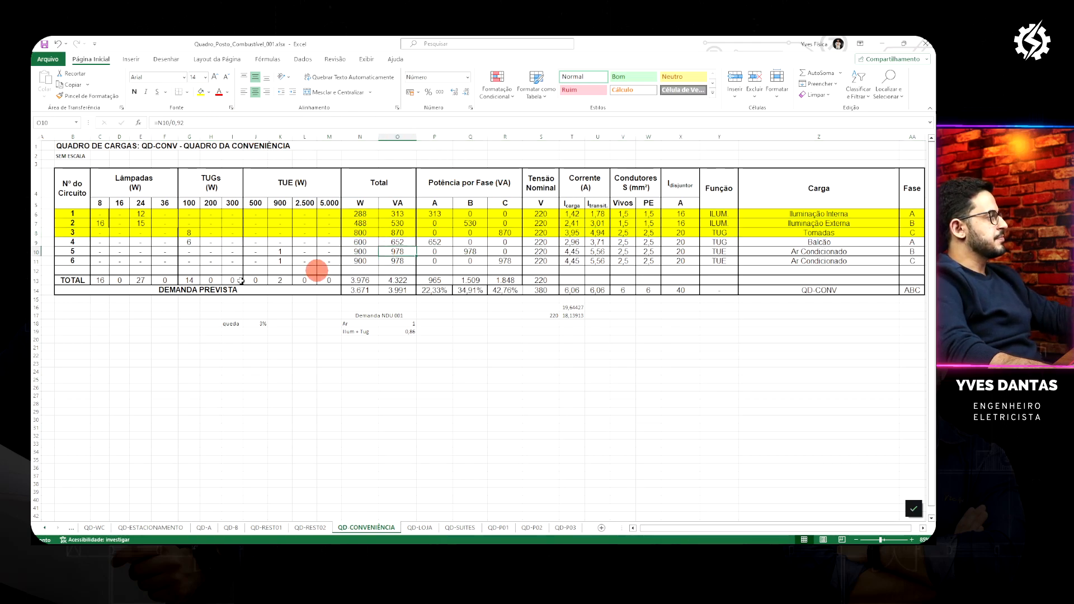
# Switch to AutoCAD and inspect the circuit 4 outlets and wiring in the counter area beside the QD-CONV panel
pyautogui.hotkey('alt', 'Tab')
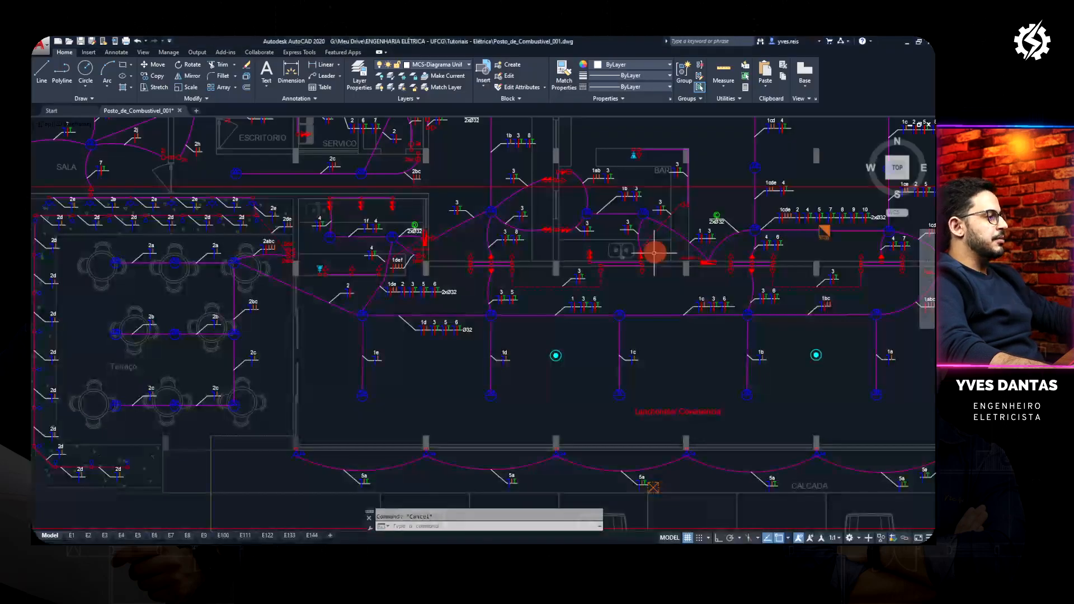
pyautogui.scroll(3, 384, 250)
pyautogui.scroll(-3, 388, 228)
pyautogui.scroll(3, 463, 247)
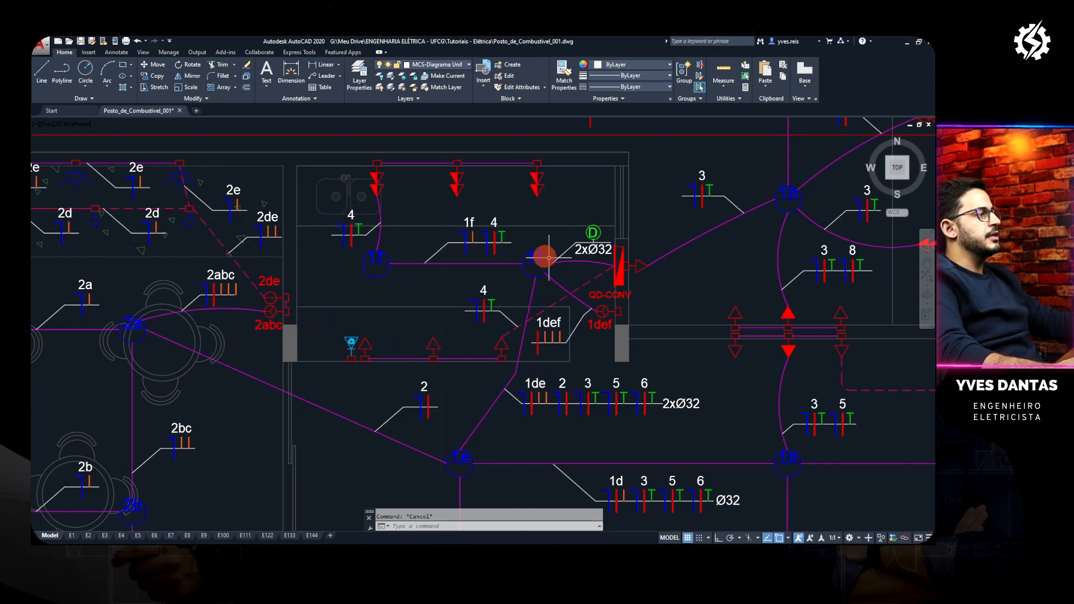
pyautogui.scroll(-2, 559, 262)
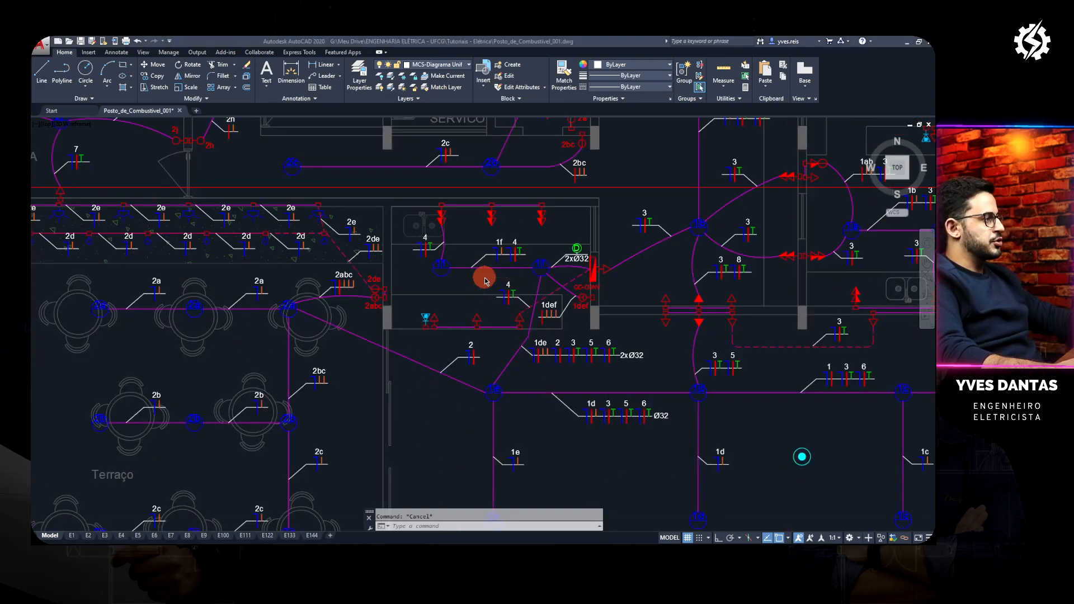
# Switch to Excel and fill the circuit 4 row, Balcão, with yellow in the QD-CONV table
pyautogui.hotkey('alt', 'Tab')
pyautogui.click(805, 243)
pyautogui.moveTo(82, 243); pyautogui.dragTo(910, 242)
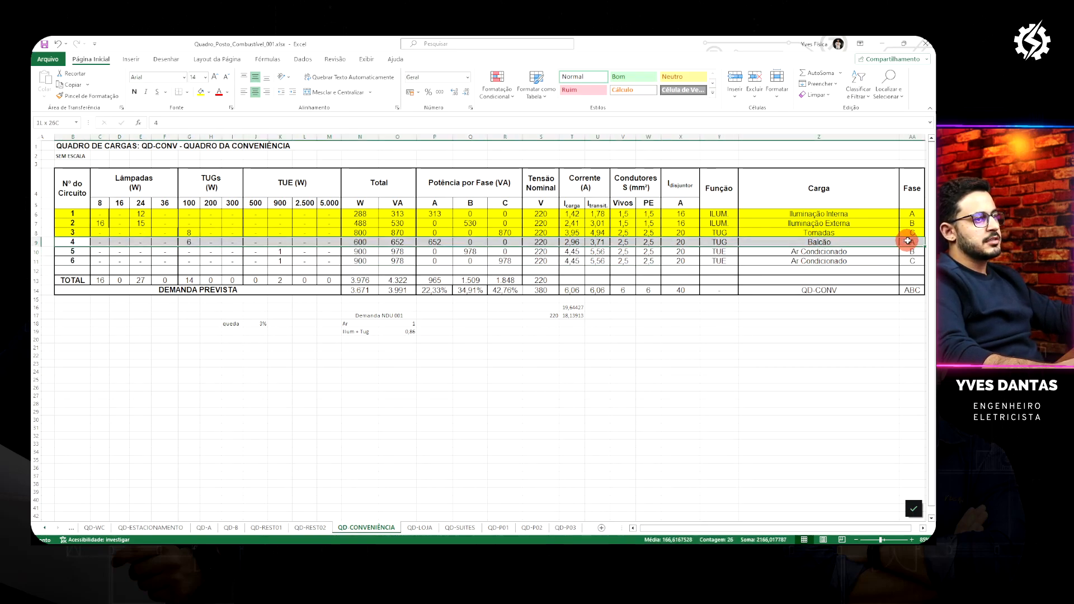
pyautogui.click(202, 93)
pyautogui.click(746, 270)
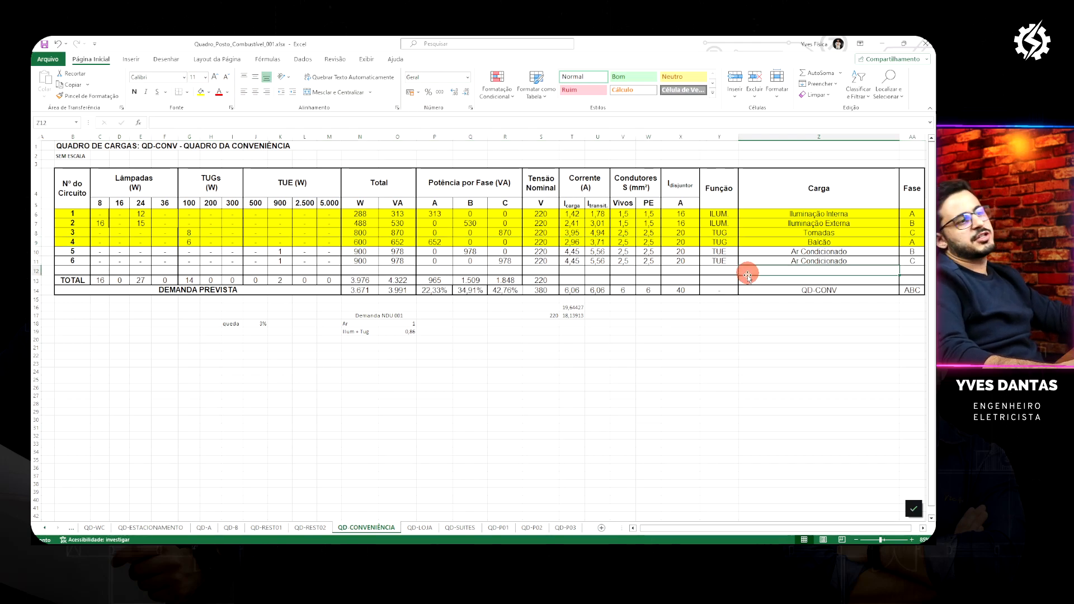
# Switch to AutoCAD and inspect the air-conditioner outlets on circuits 5 and 6 and their wiring along the convenience store wall
pyautogui.hotkey('alt', 'Tab')
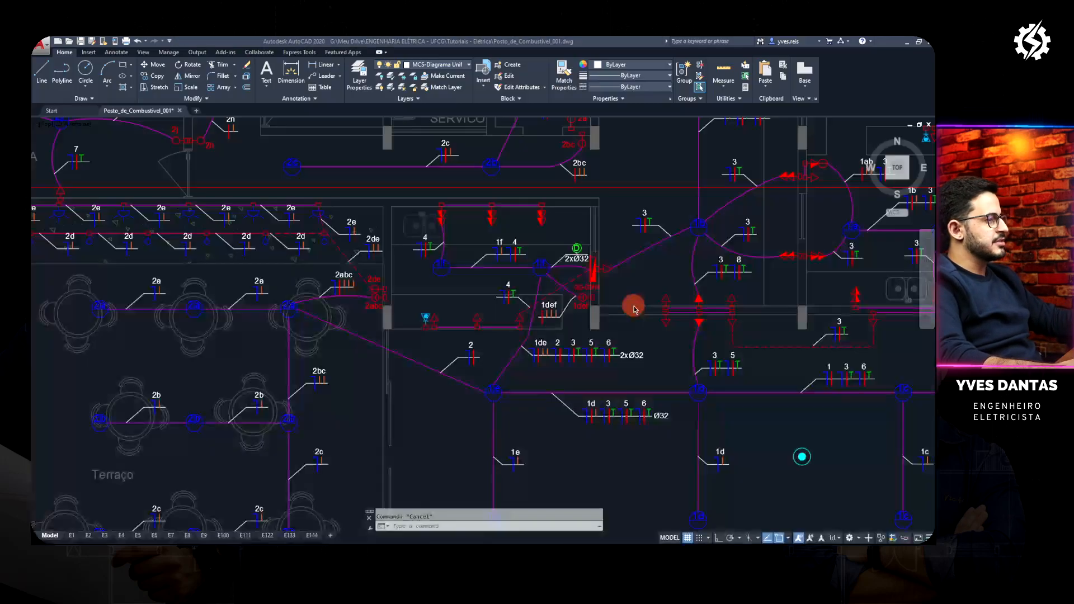
pyautogui.scroll(-2, 670, 355)
pyautogui.scroll(2, 785, 348)
pyautogui.scroll(4, 596, 305)
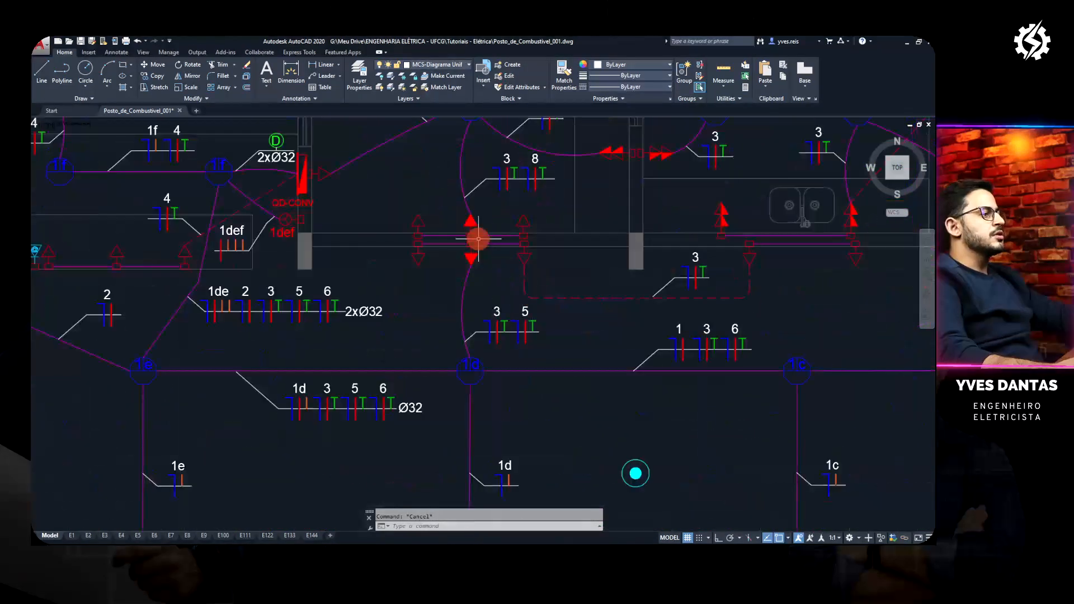
pyautogui.scroll(-2, 576, 281)
pyautogui.moveTo(523, 290); pyautogui.dragTo(373, 299)
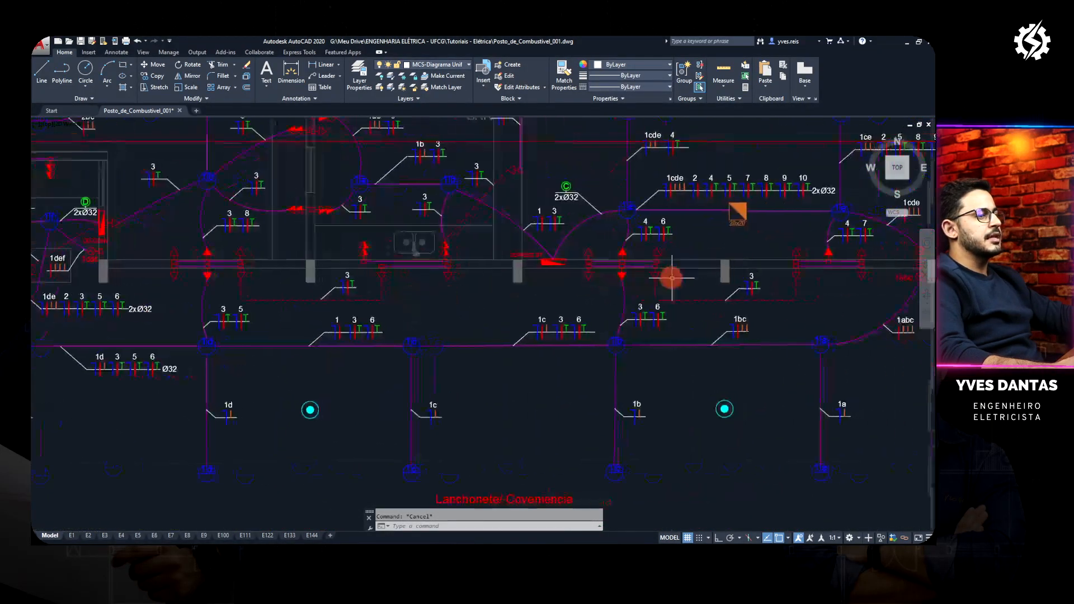
pyautogui.scroll(4, 325, 289)
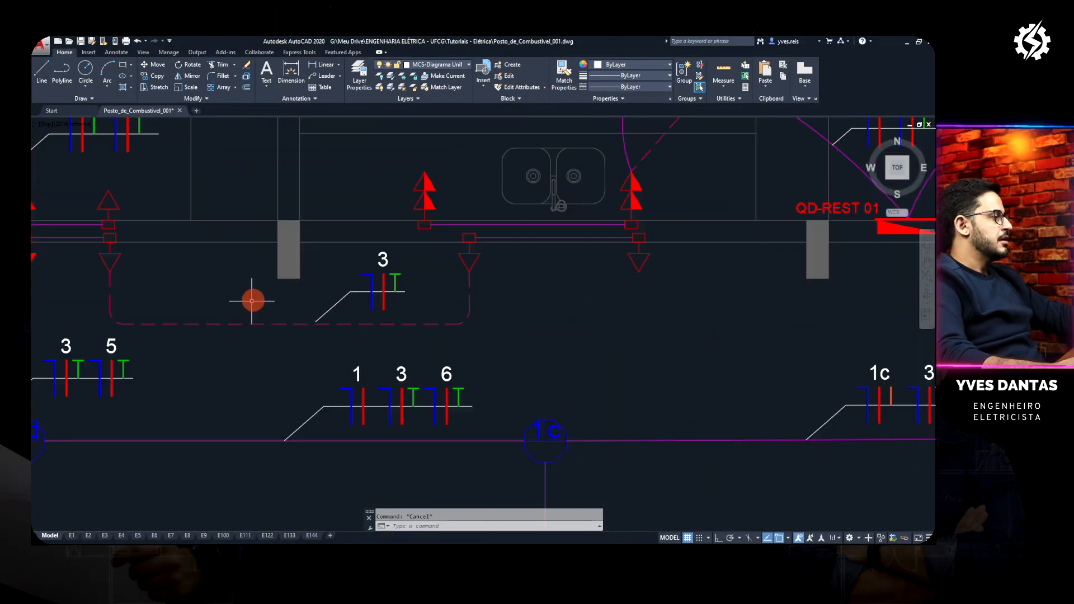
pyautogui.moveTo(149, 367); pyautogui.dragTo(333, 313)
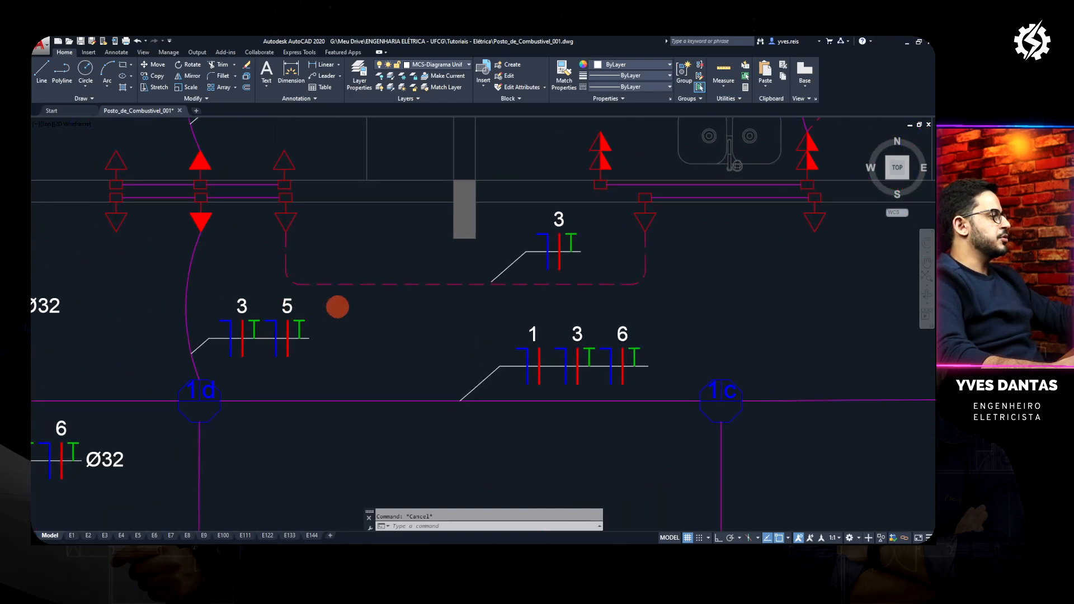
pyautogui.scroll(-3, 504, 312)
pyautogui.scroll(3, 559, 335)
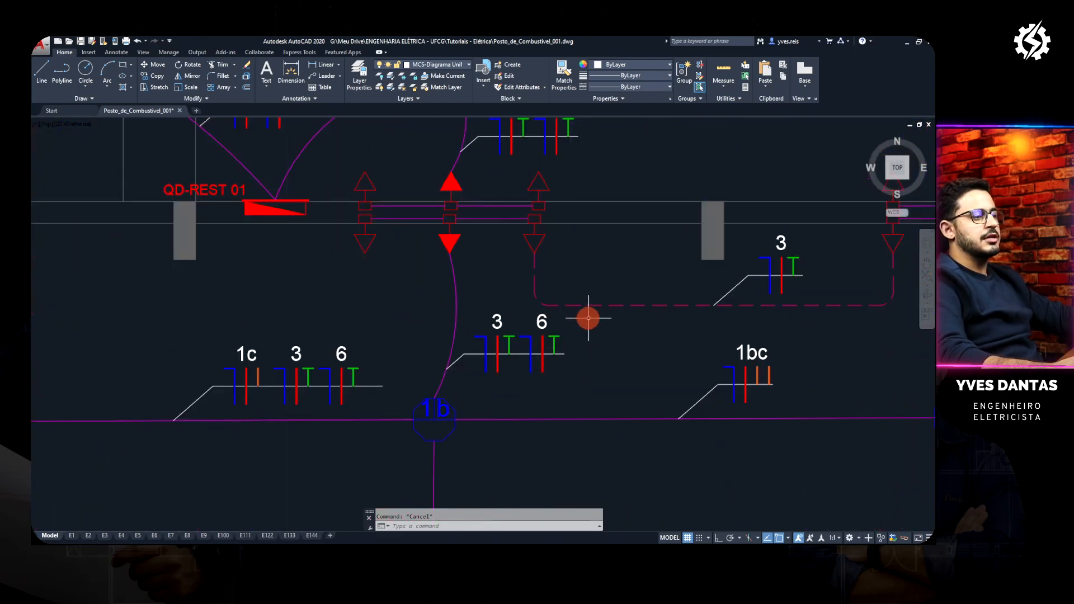
pyautogui.scroll(-4, 569, 318)
pyautogui.scroll(2, 538, 271)
# Switch to Excel and fill the circuit 5 and 6 rows, Ar Condicionado, with yellow in the QD-CONV table
pyautogui.hotkey('alt', 'Tab')
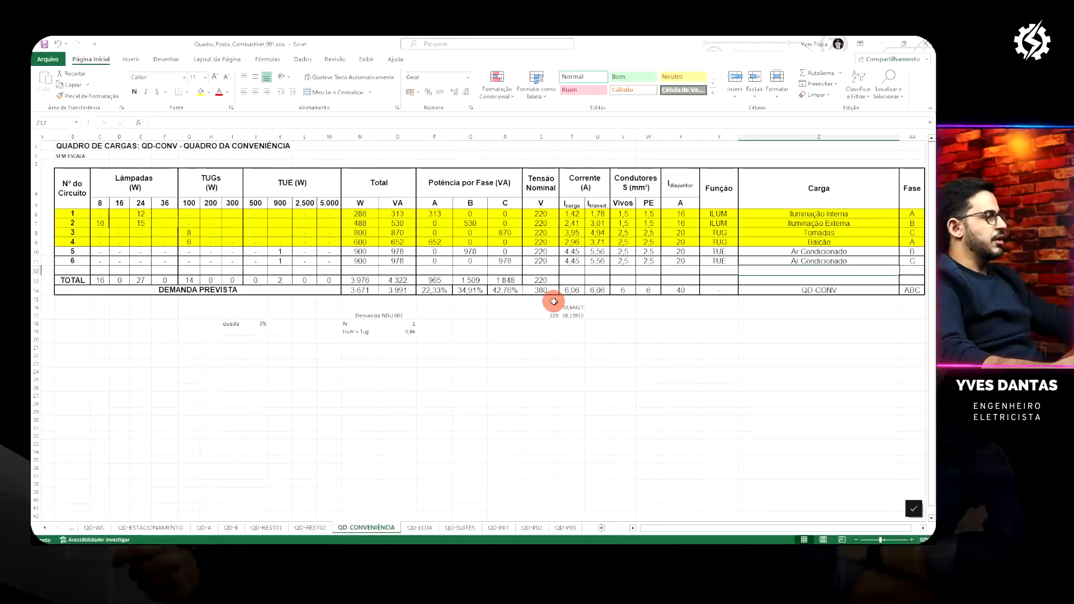
pyautogui.click(846, 252)
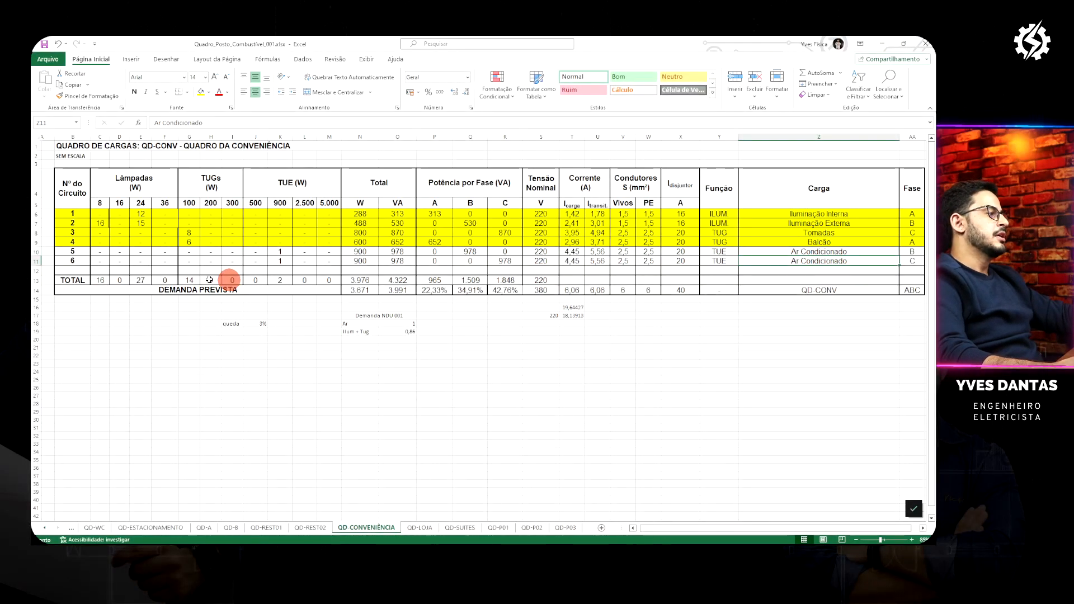
pyautogui.moveTo(68, 251); pyautogui.dragTo(915, 261)
pyautogui.click(197, 94)
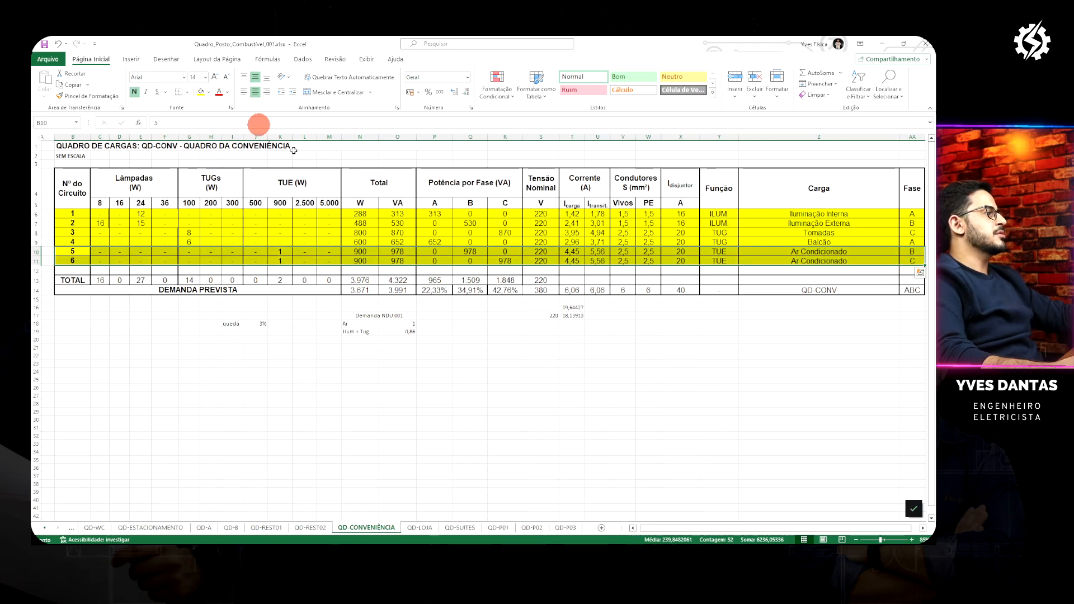
pyautogui.click(504, 230)
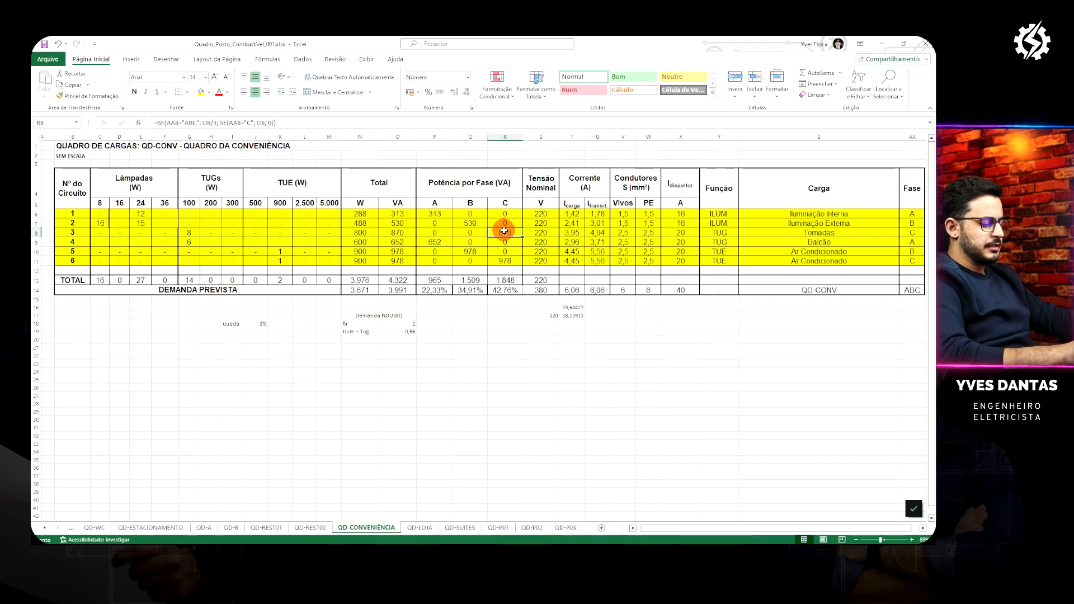
# Place the Excel load table and the AutoCAD plan side by side and compare the QD-CONV circuits
pyautogui.press('super+Left')
pyautogui.click(611, 178)
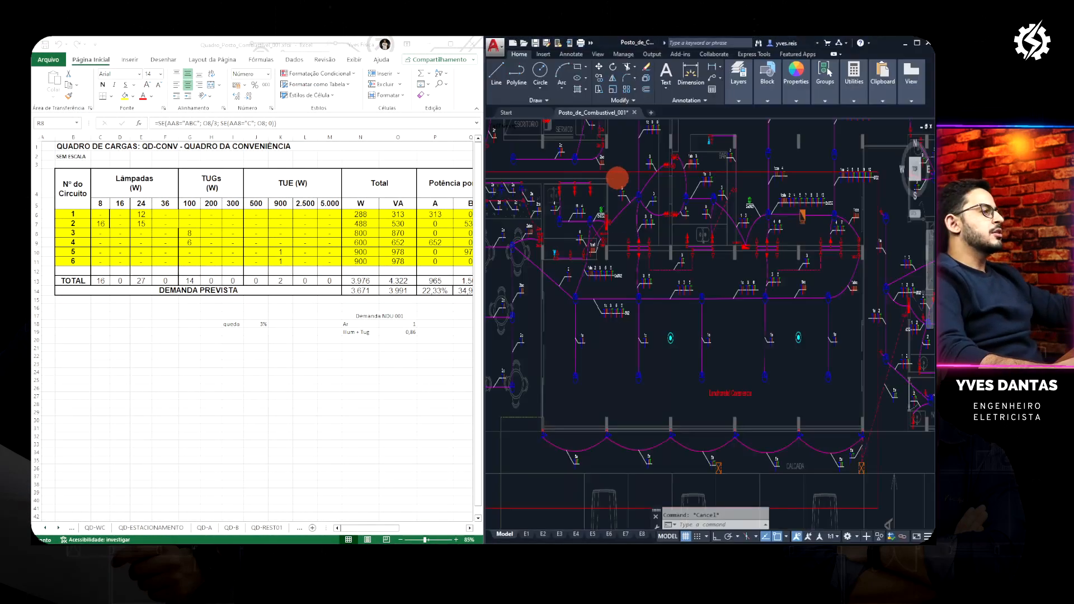
pyautogui.scroll(-2, 653, 251)
pyautogui.scroll(3, 652, 252)
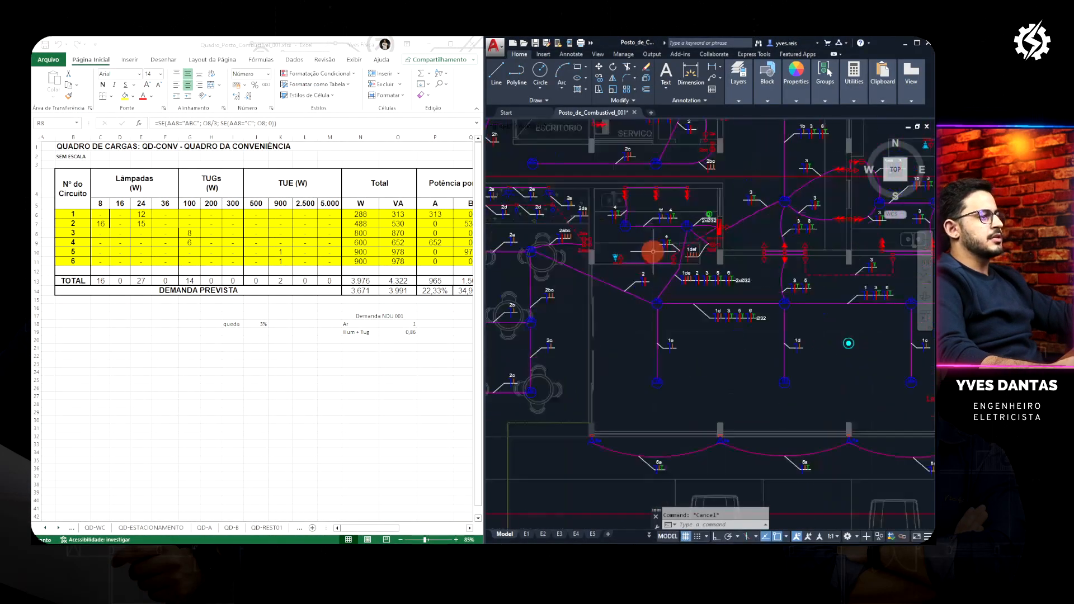
pyautogui.scroll(2, 653, 252)
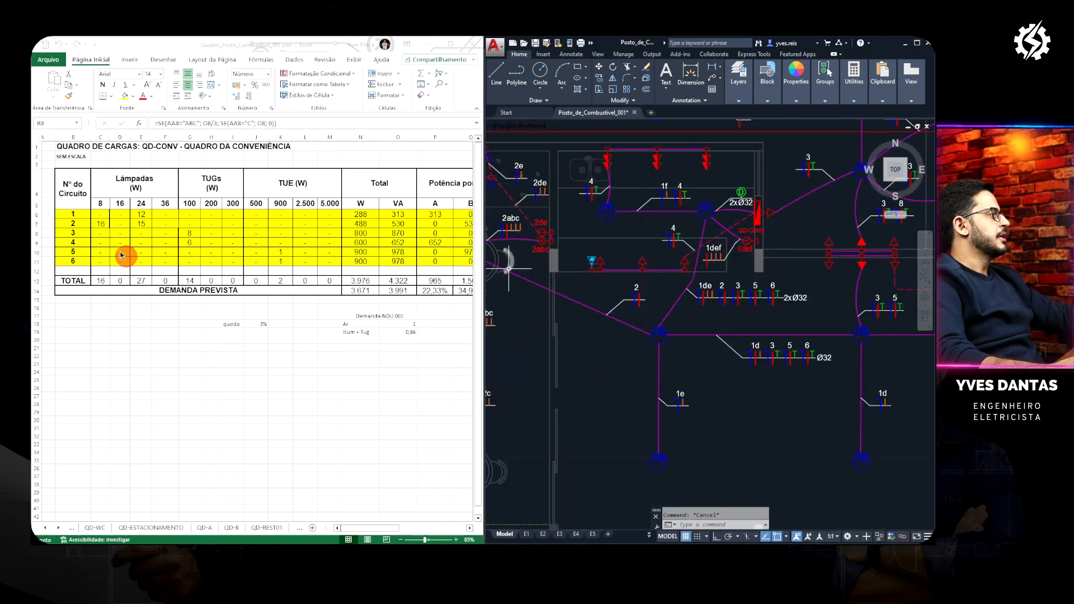
pyautogui.click(123, 257)
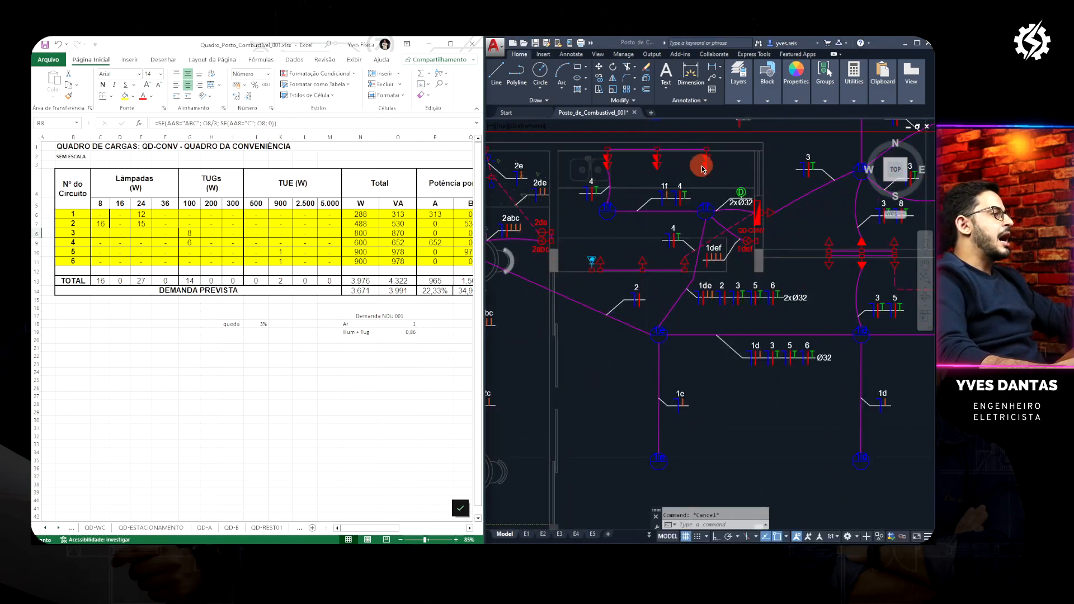
pyautogui.click(697, 236)
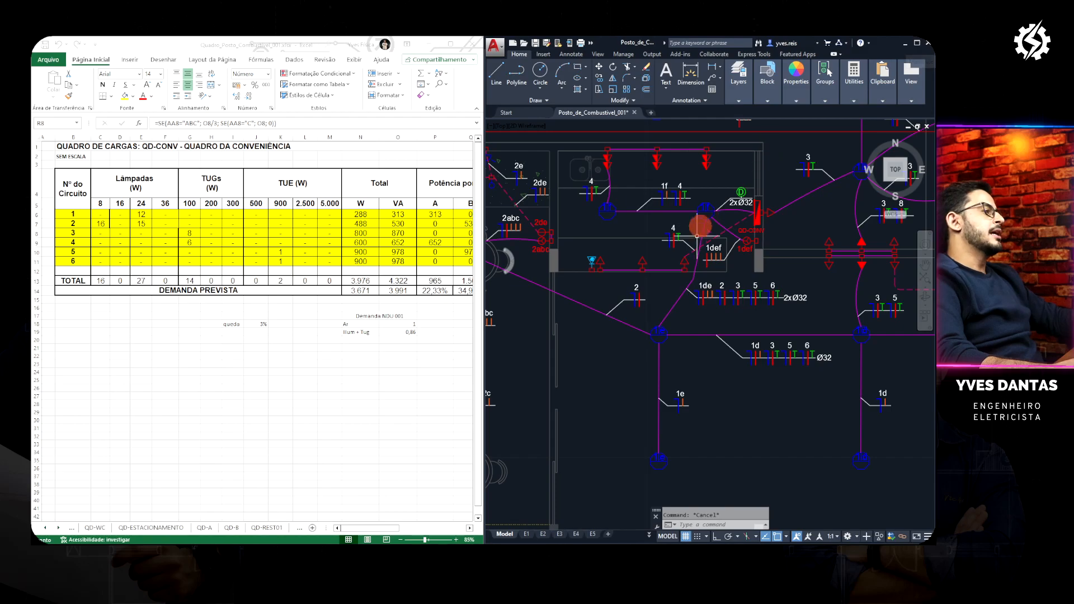
# Restore the AutoCAD plan and the Excel load table to full-size windows, with Excel in front
pyautogui.click(916, 42)
pyautogui.scroll(-2, 748, 178)
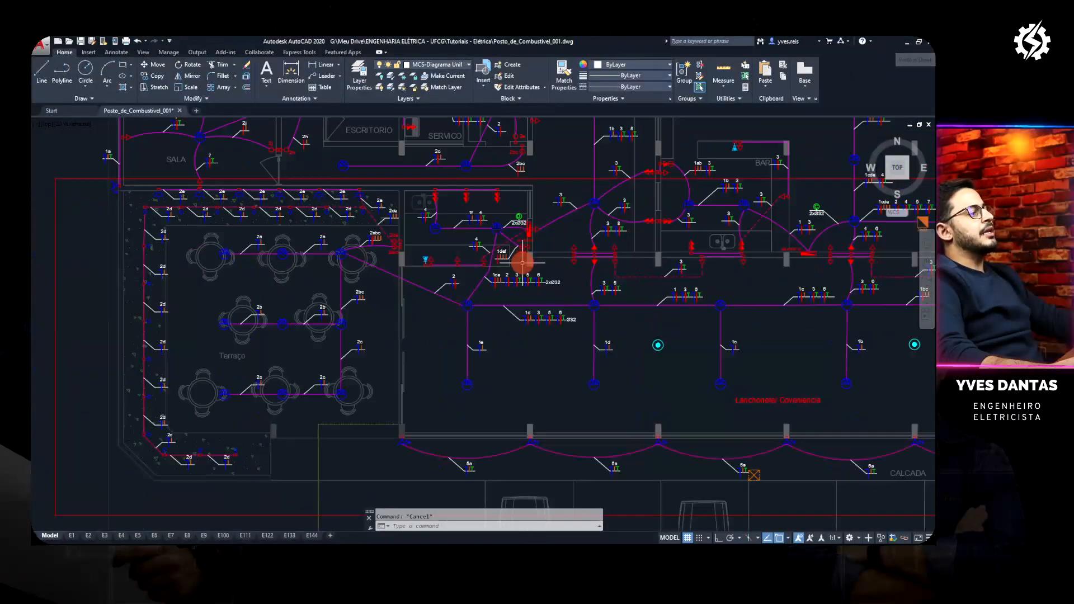
pyautogui.moveTo(462, 293); pyautogui.dragTo(498, 304)
pyautogui.hotkey('alt', 'Tab')
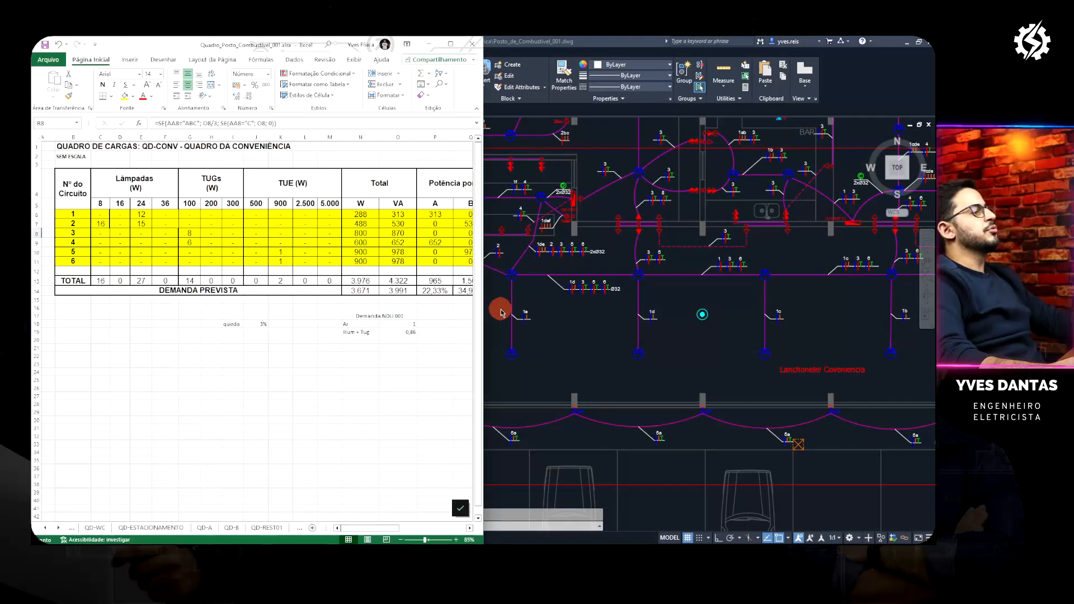
pyautogui.click(450, 44)
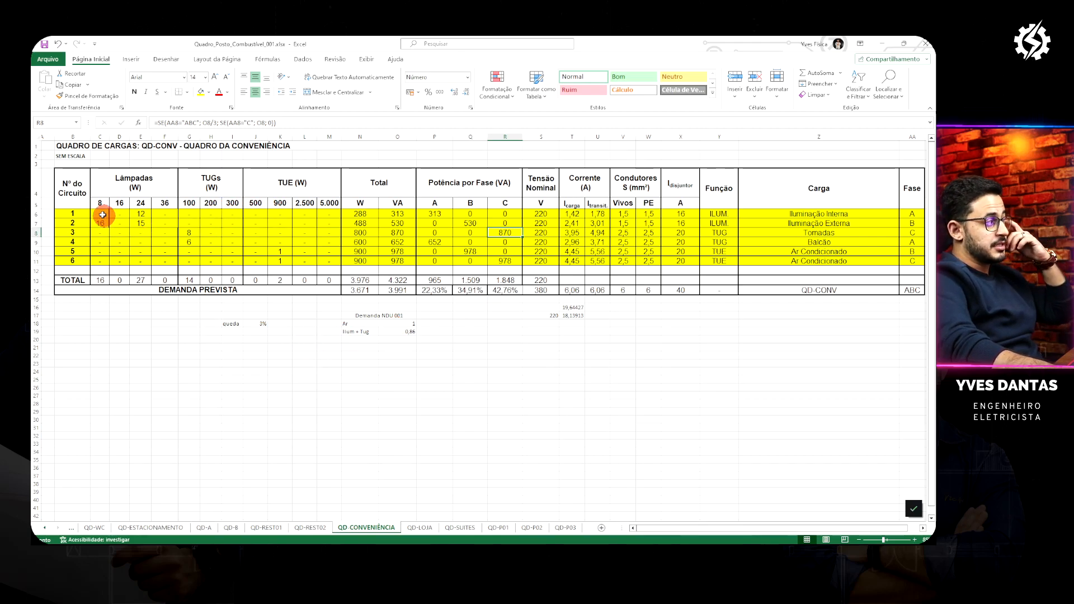
# Review the Lâmpadas, TUGs and TUE column groups, the lamp wattage columns and the lamp entries of circuit 1
pyautogui.moveTo(98, 213); pyautogui.dragTo(240, 270)
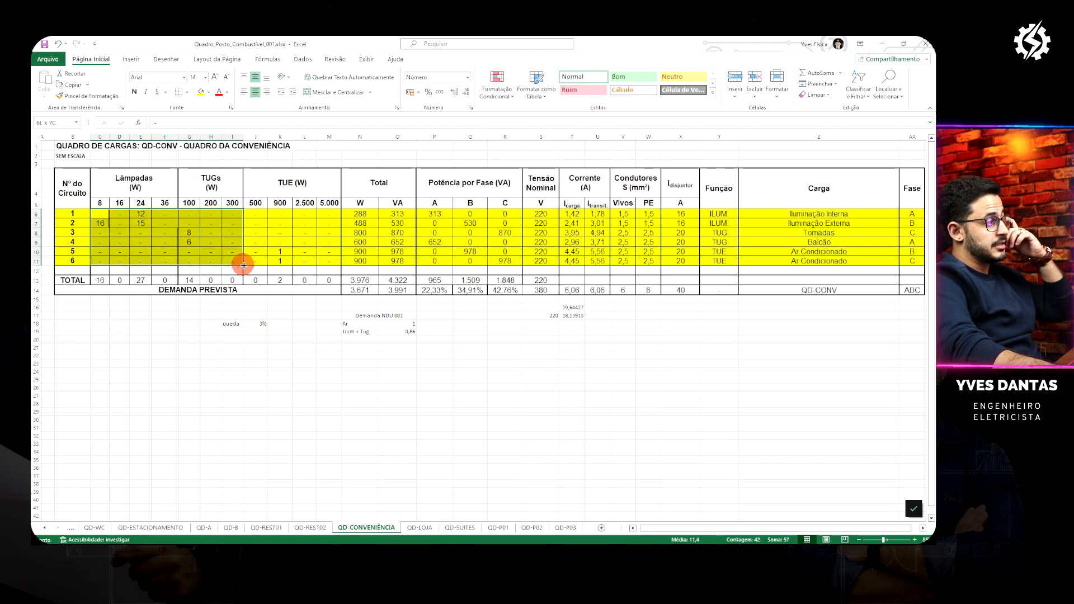
pyautogui.click(124, 175)
pyautogui.click(213, 182)
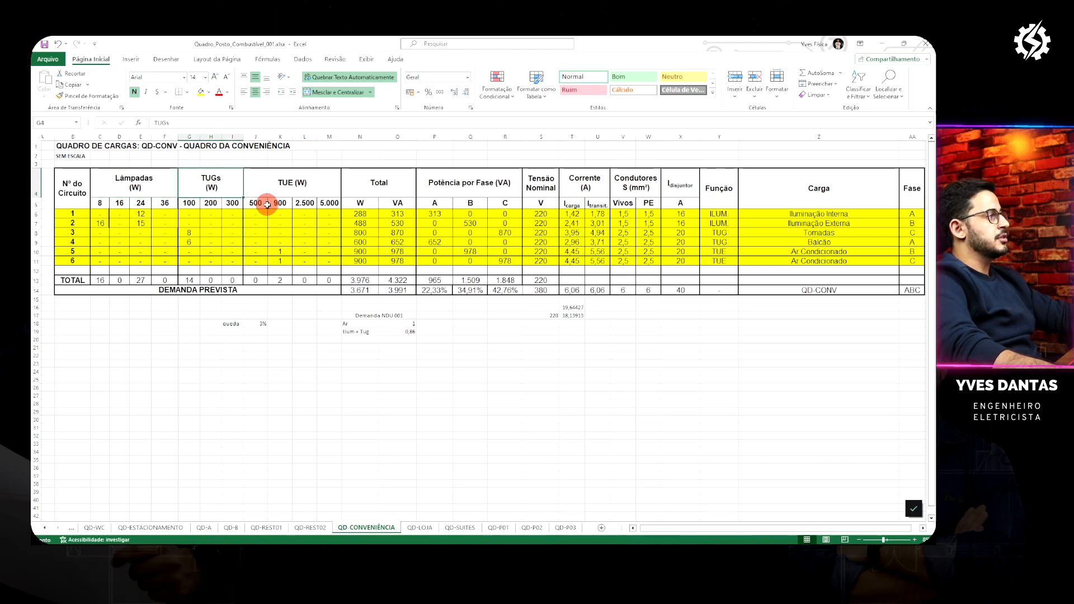
pyautogui.click(277, 189)
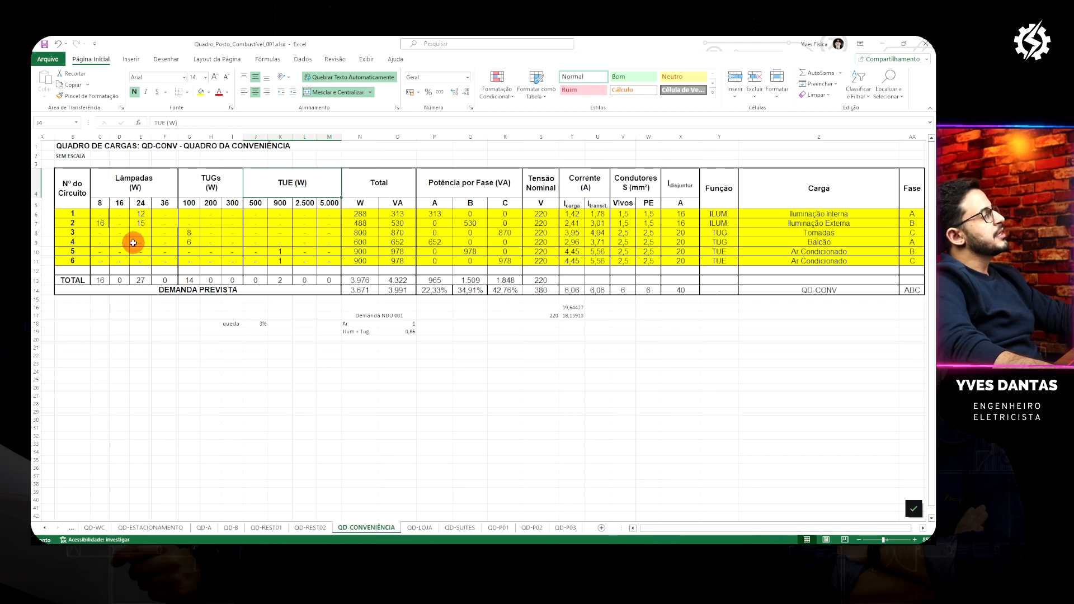
pyautogui.moveTo(101, 203); pyautogui.dragTo(103, 226)
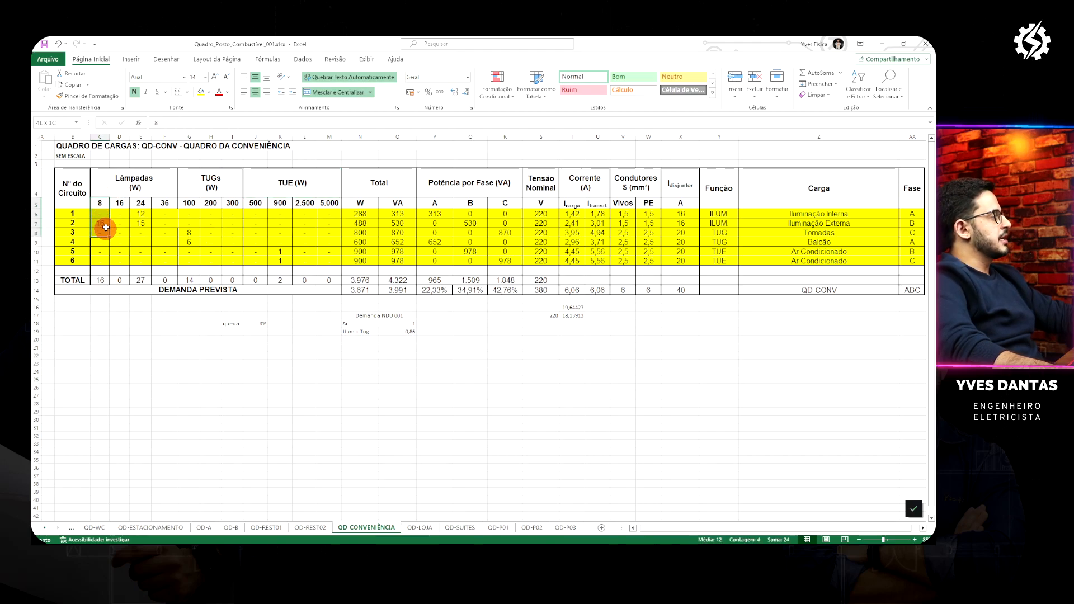
pyautogui.click(100, 203)
pyautogui.click(119, 202)
pyautogui.click(140, 203)
pyautogui.click(157, 203)
pyautogui.moveTo(73, 214); pyautogui.dragTo(165, 214)
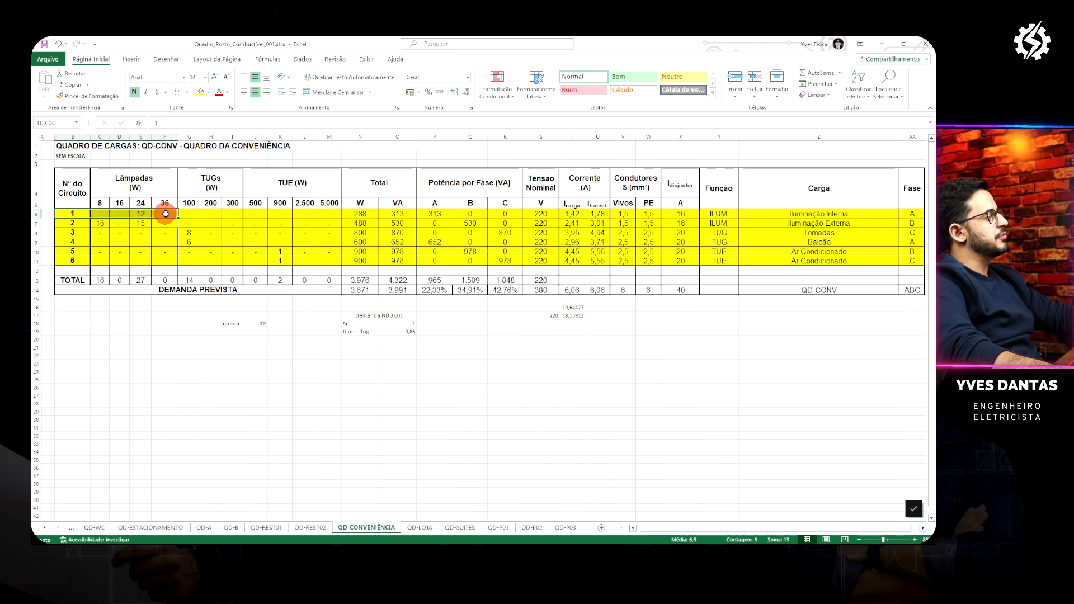
# Examine the TUGs columns for the outlet circuits and the start of the TUE columns in the load table
pyautogui.click(192, 232)
pyautogui.click(209, 209)
pyautogui.click(207, 185)
pyautogui.click(191, 213)
pyautogui.click(208, 242)
pyautogui.click(245, 220)
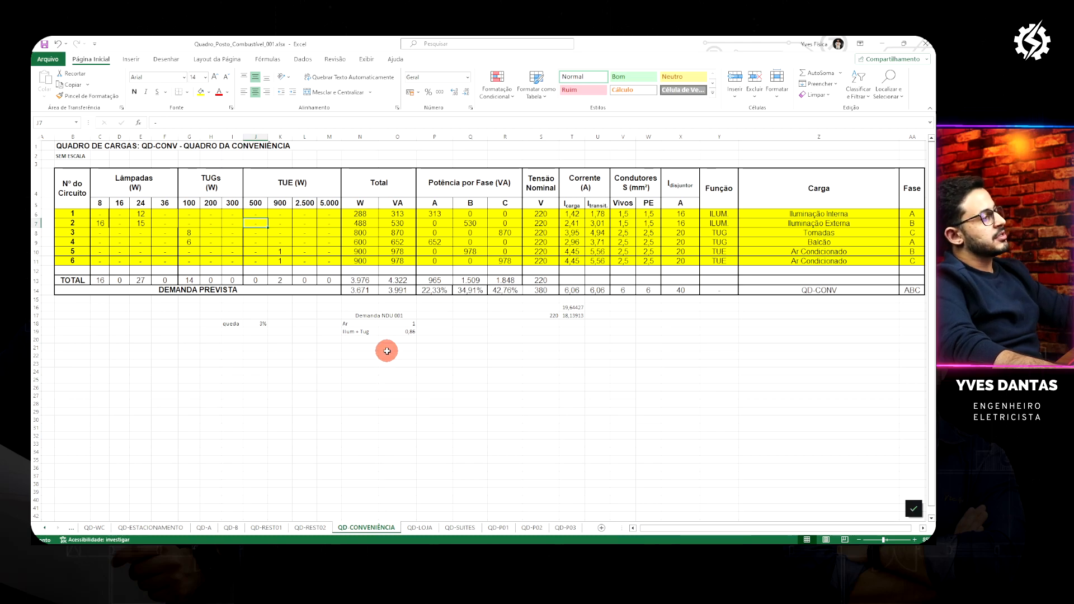
# Examine the Total W column for all six circuits and the formula behind the circuit 1 VA total in O6
pyautogui.moveTo(364, 213); pyautogui.dragTo(364, 266)
pyautogui.click(372, 262)
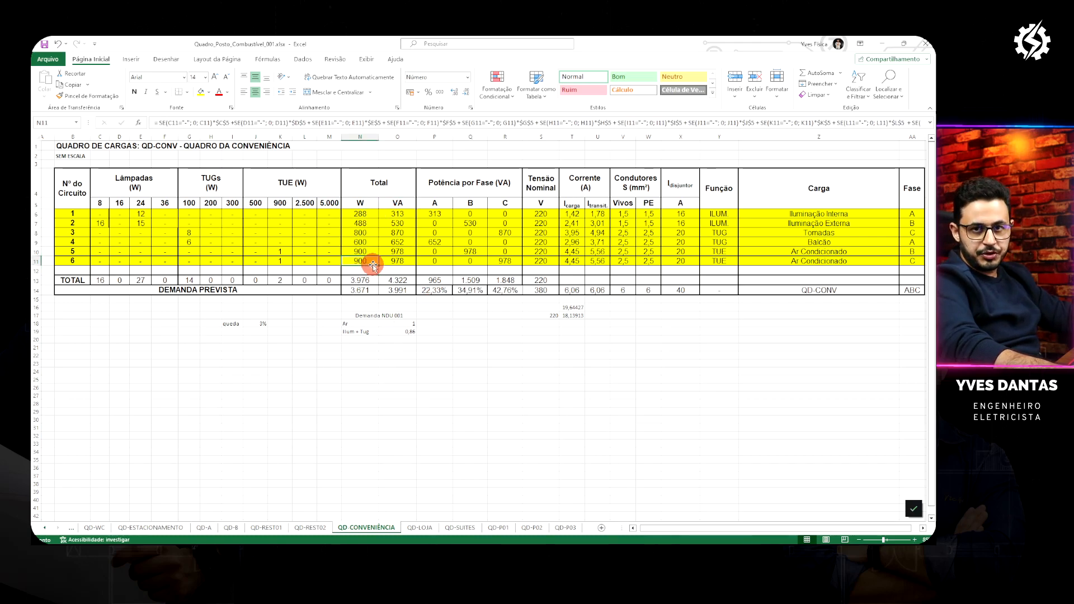
pyautogui.moveTo(365, 210); pyautogui.dragTo(371, 271)
pyautogui.click(396, 224)
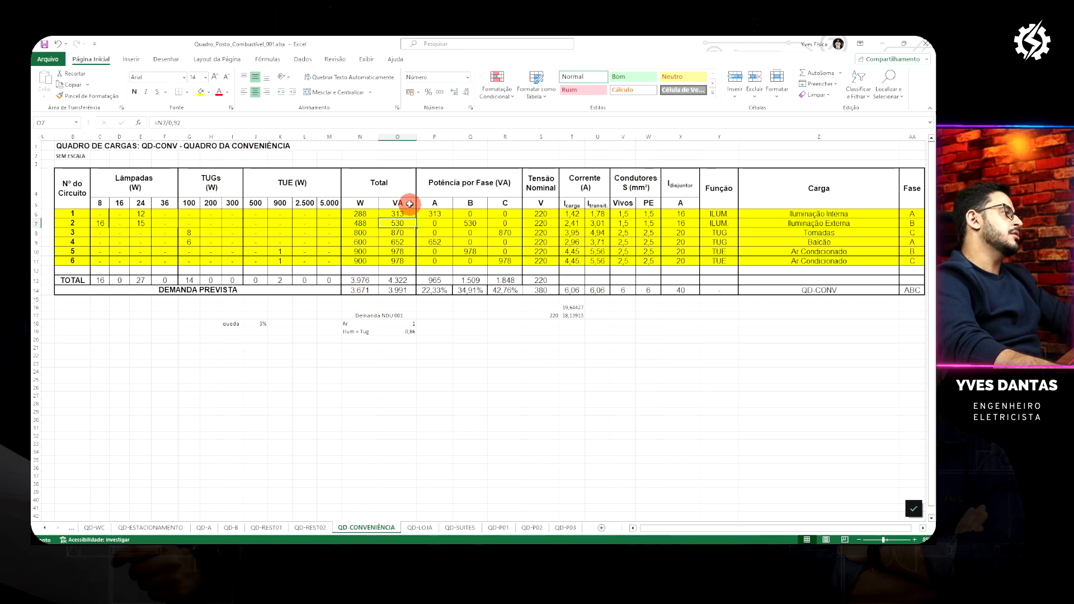
pyautogui.click(402, 216)
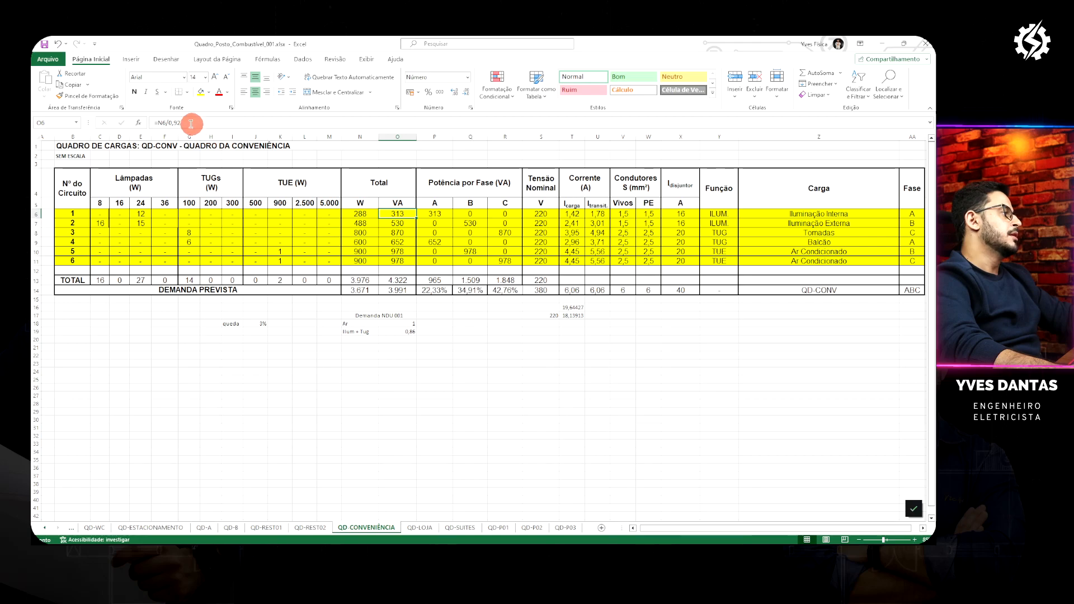
pyautogui.moveTo(191, 124); pyautogui.dragTo(141, 126)
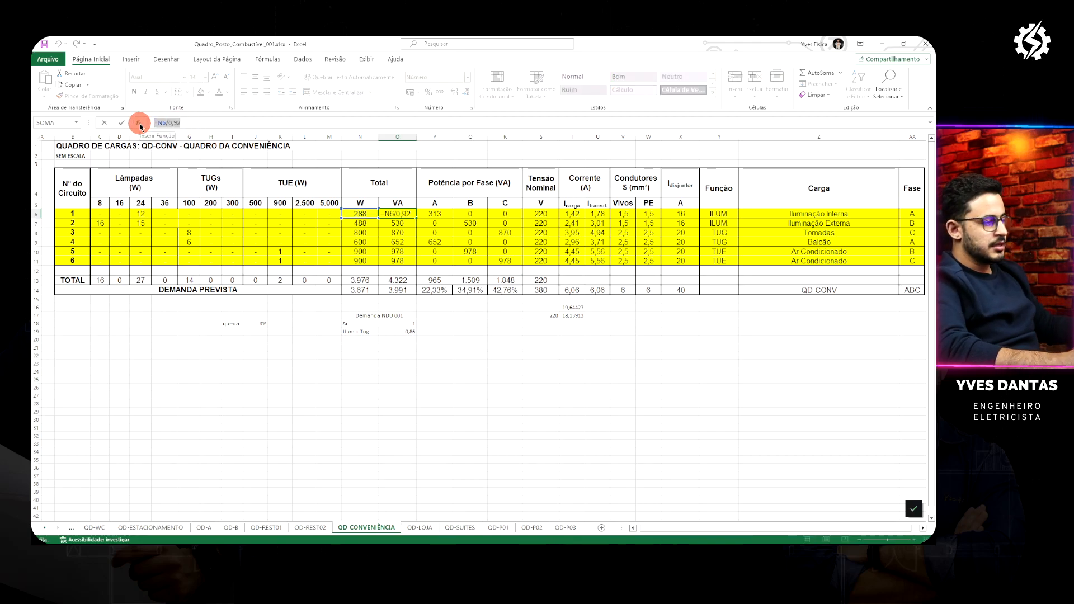
pyautogui.click(197, 122)
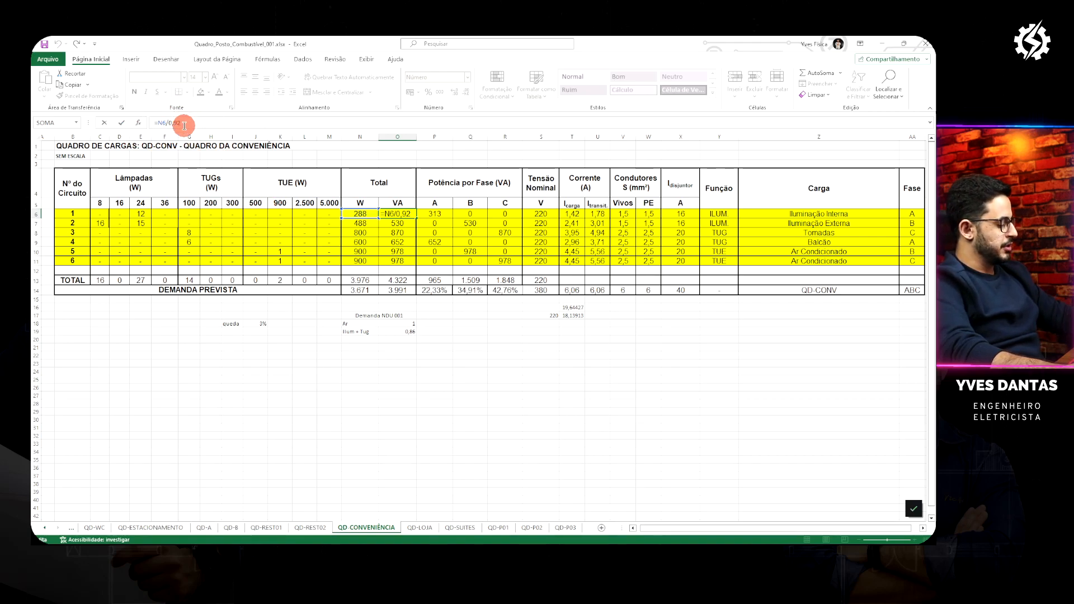
# Magnify the screen to 200% to read the O6 formula, return to normal magnification and leave the cell unedited
pyautogui.press('super+plus')
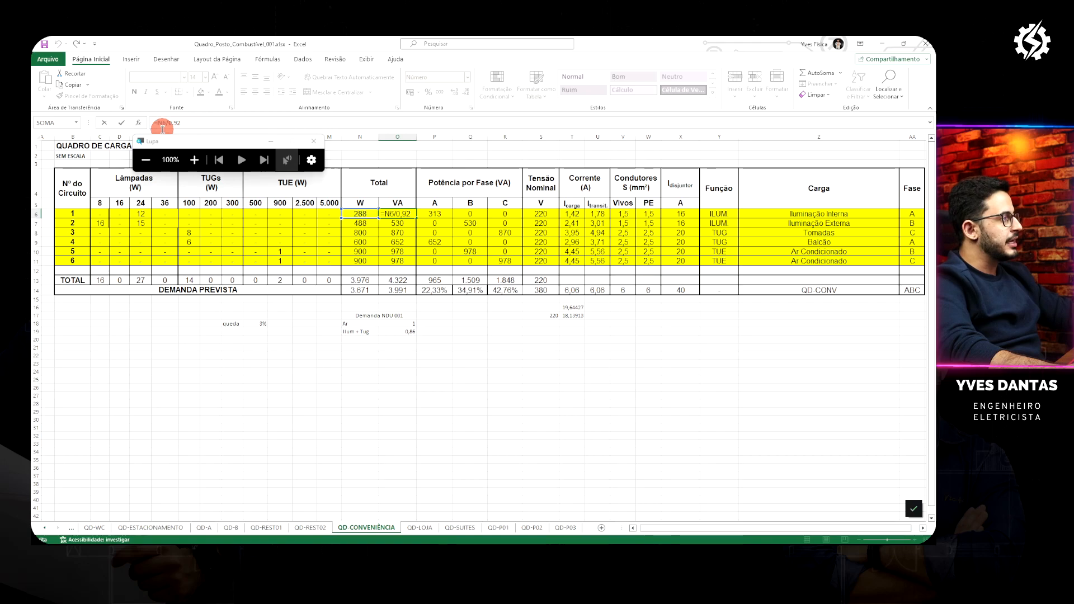
pyautogui.click(194, 159)
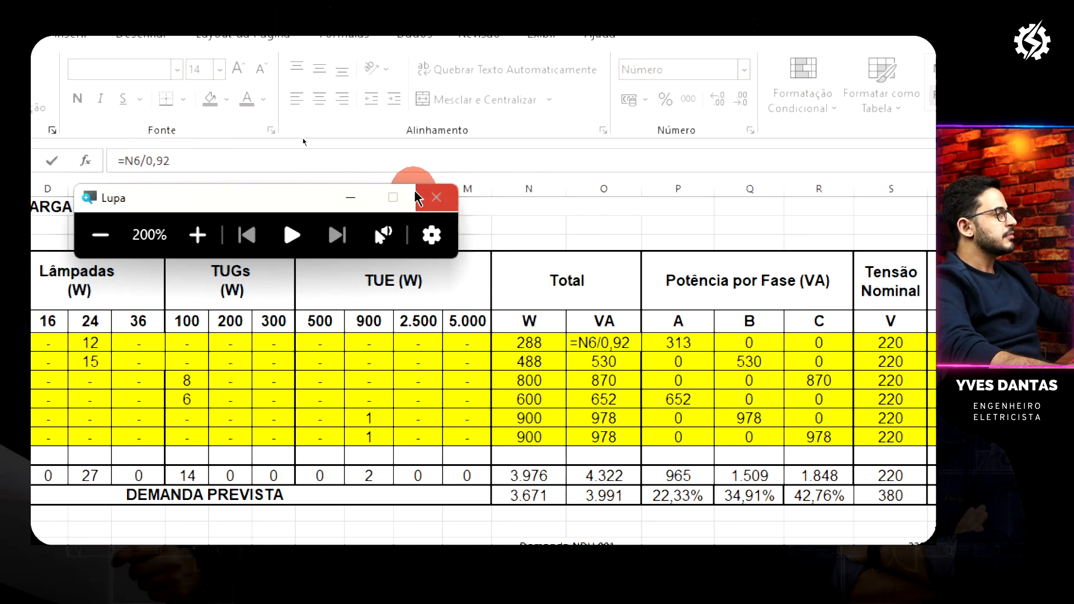
pyautogui.click(100, 235)
pyautogui.click(316, 135)
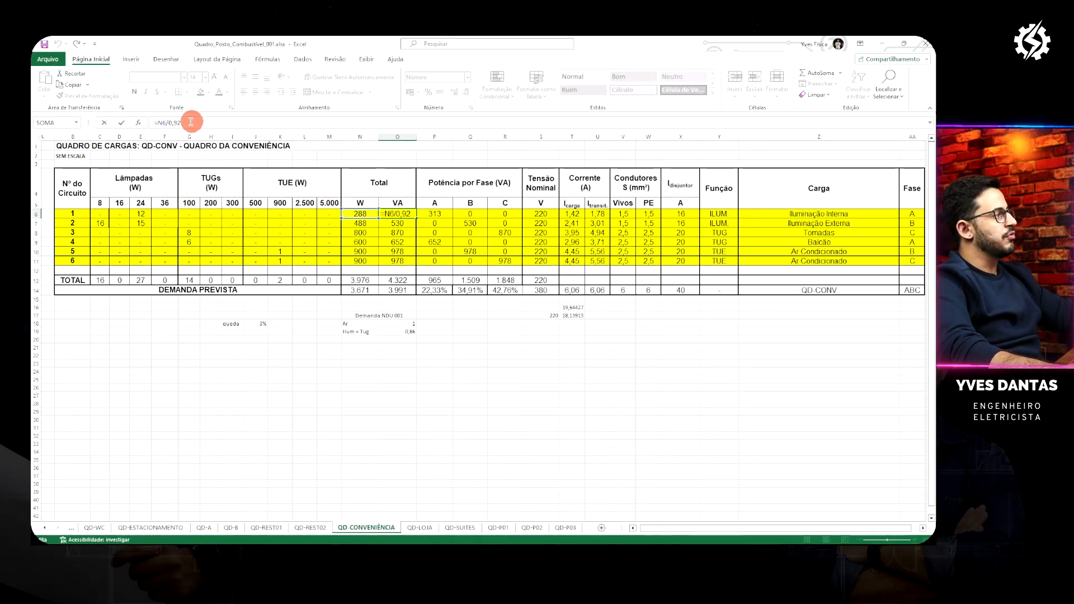
pyautogui.press('Escape')
pyautogui.click(469, 314)
# Review the VA totals, Potência por Fase and Tensão Nominal columns, and the load current formula of circuit 1 in T6
pyautogui.moveTo(400, 215); pyautogui.dragTo(400, 251)
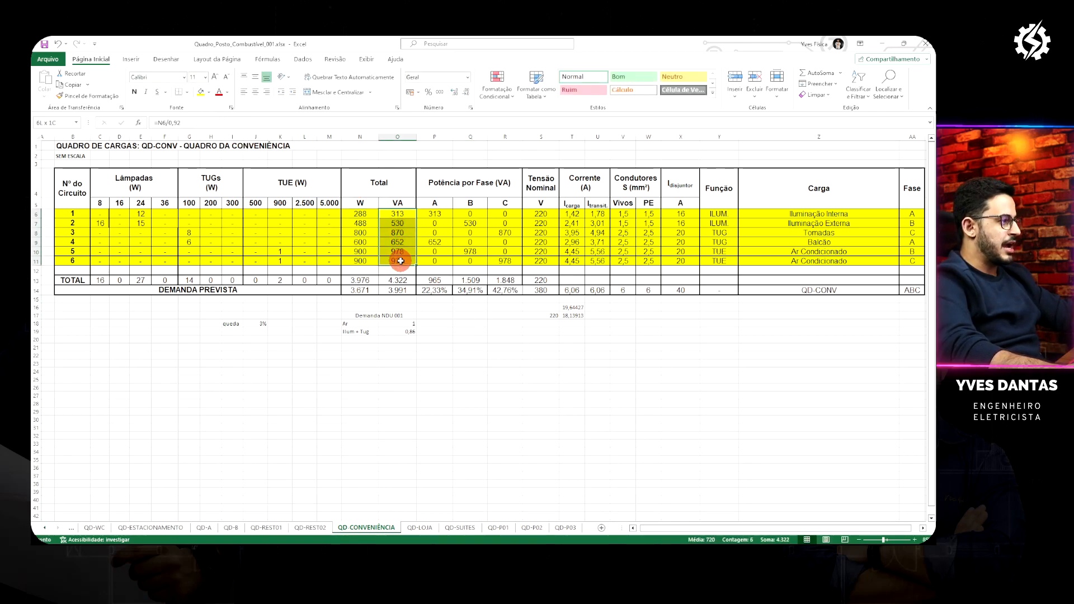
pyautogui.moveTo(440, 183); pyautogui.dragTo(511, 261)
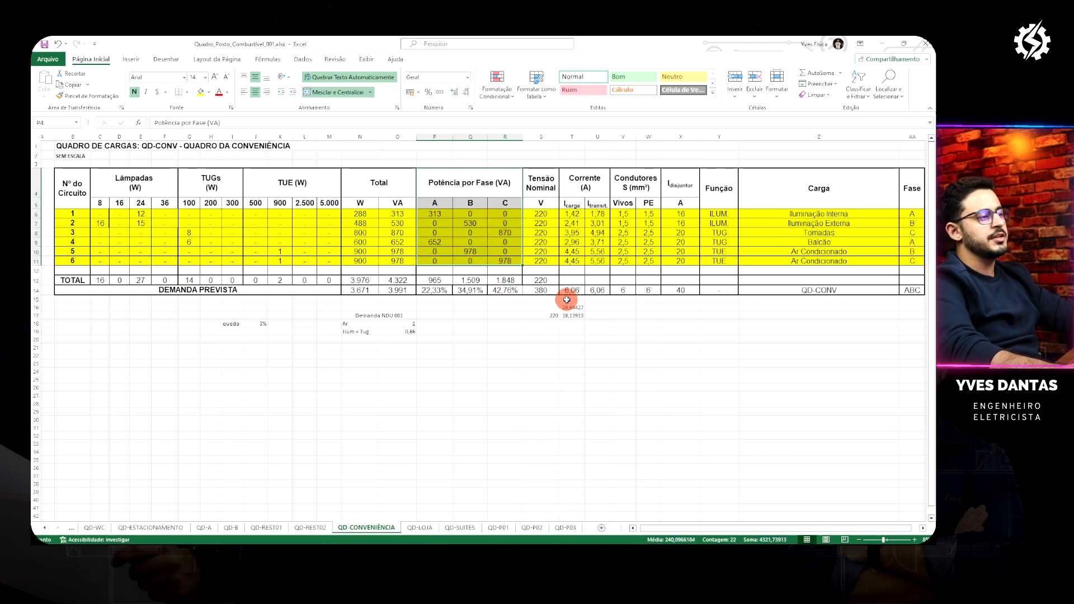
pyautogui.click(616, 359)
pyautogui.moveTo(542, 187); pyautogui.dragTo(556, 259)
pyautogui.click(572, 214)
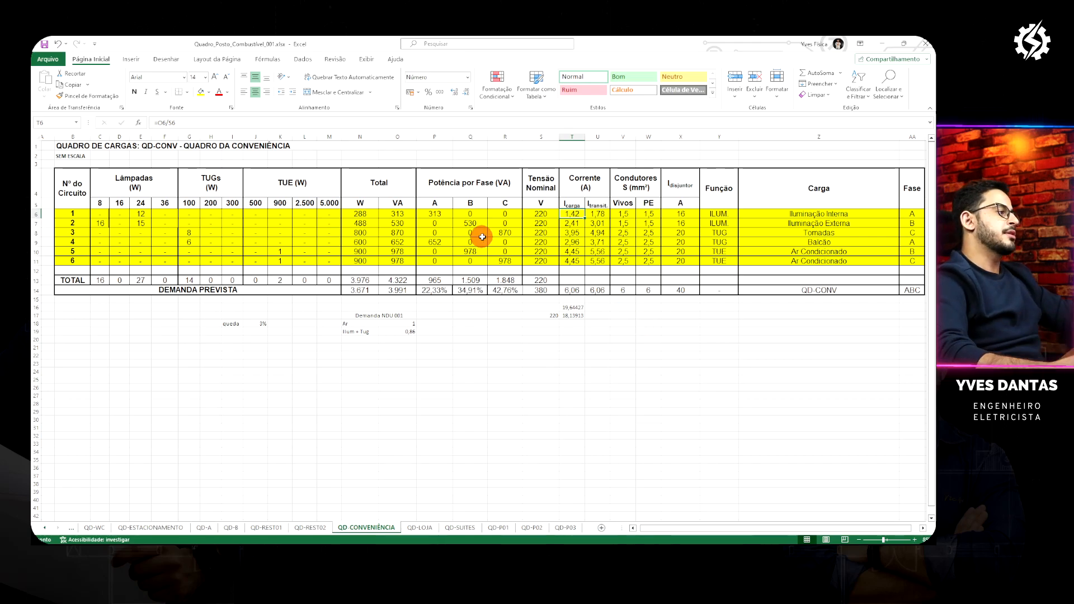
# Review the Total W, Tensão Nominal and Corrente columns, and the formulas behind the Itransit values of circuits 5 and 1
pyautogui.click(360, 137)
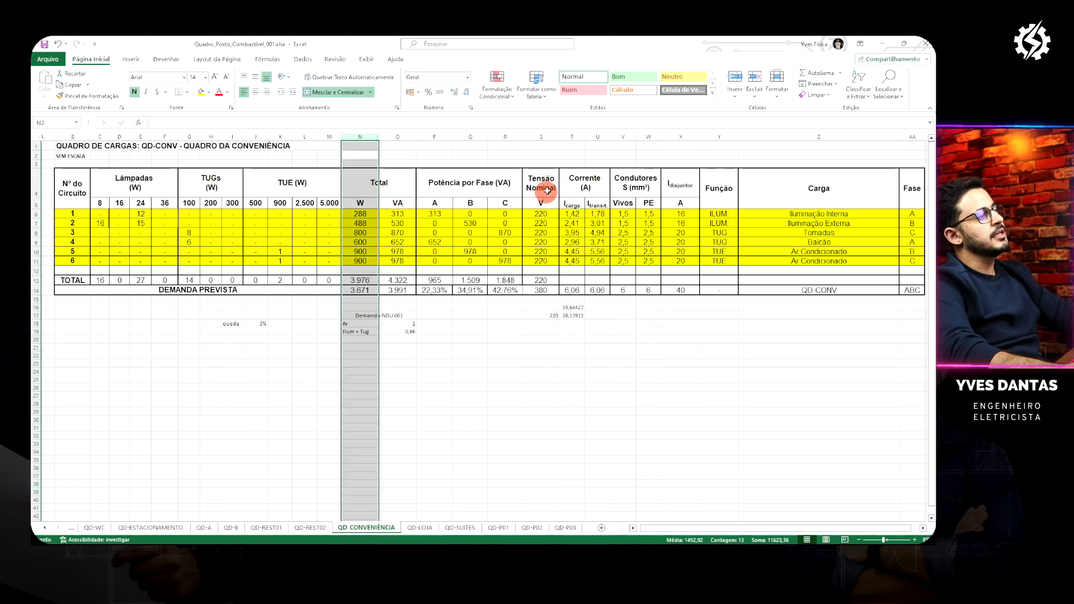
pyautogui.click(539, 136)
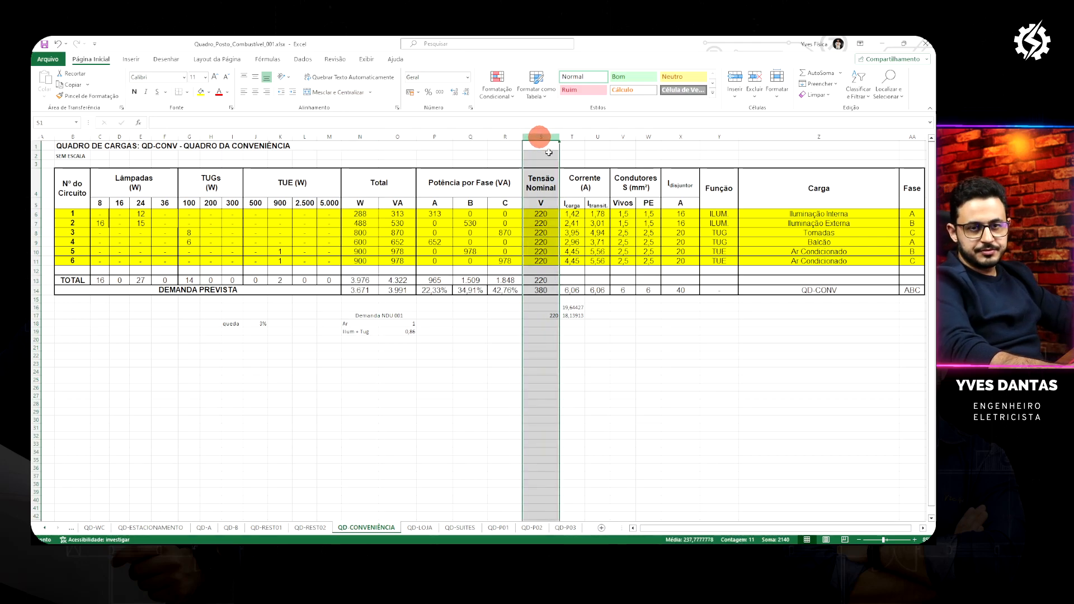
pyautogui.click(573, 137)
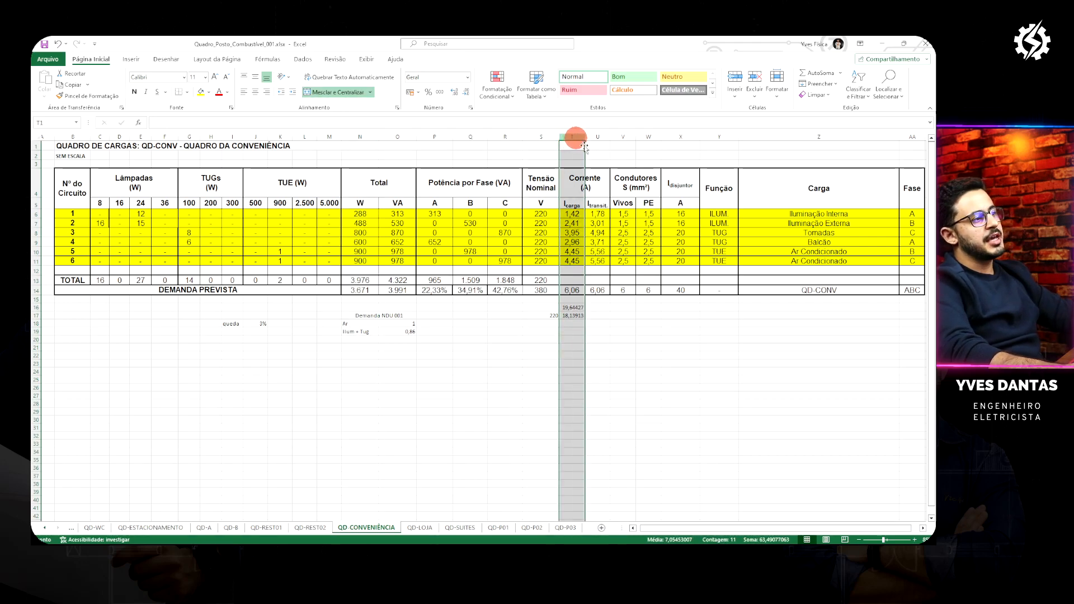
pyautogui.click(598, 136)
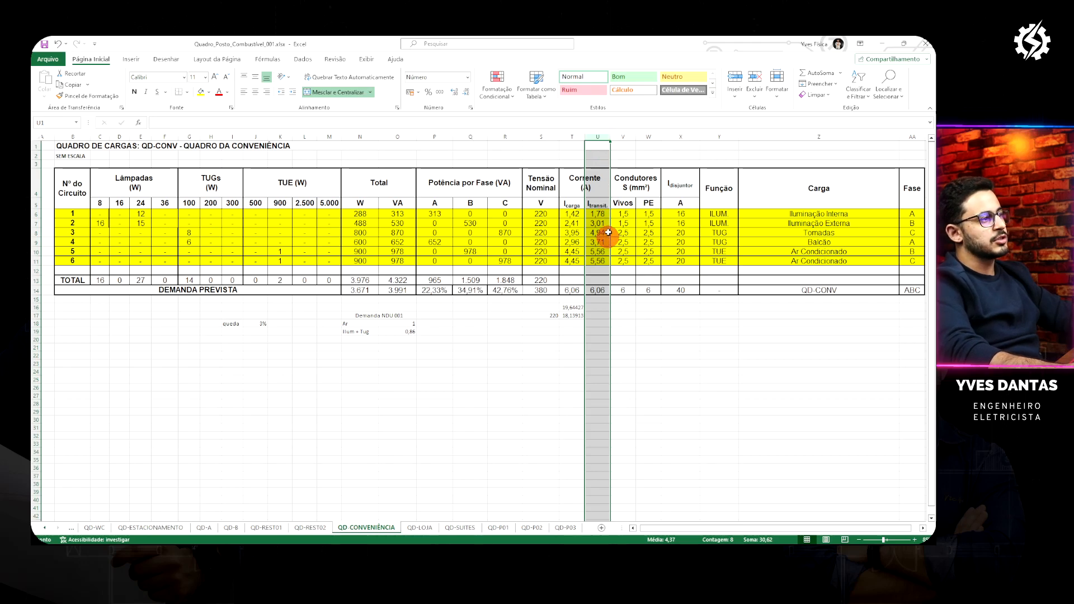
pyautogui.click(598, 214)
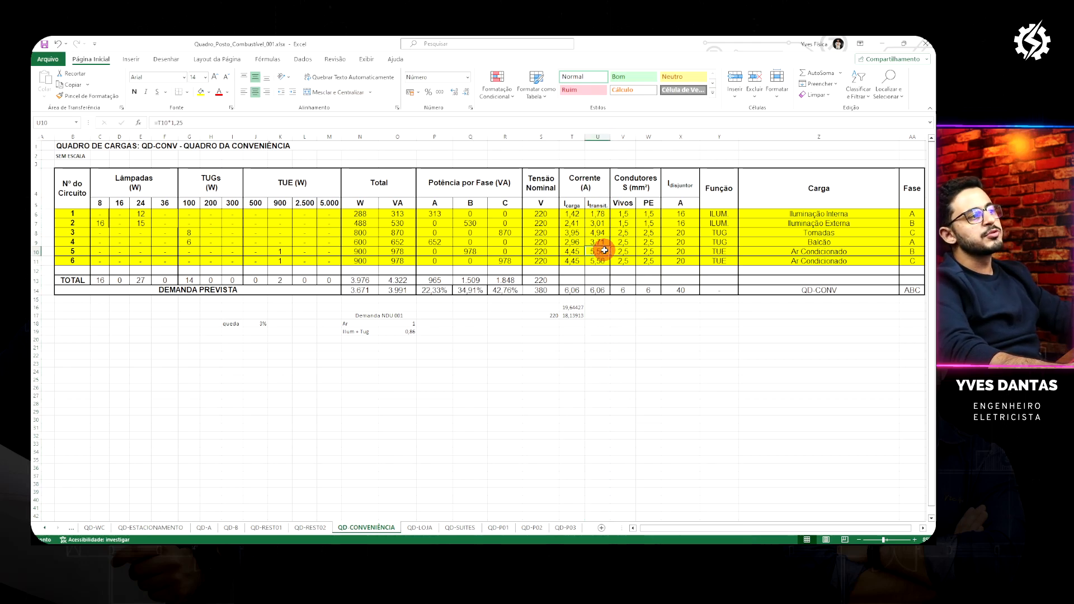
pyautogui.click(638, 325)
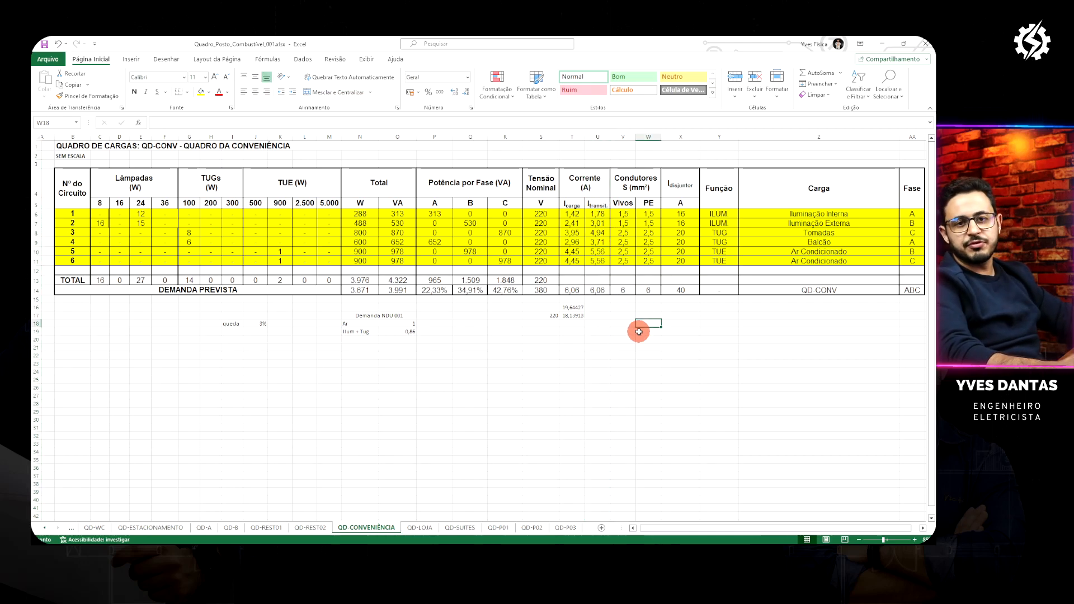
pyautogui.click(596, 213)
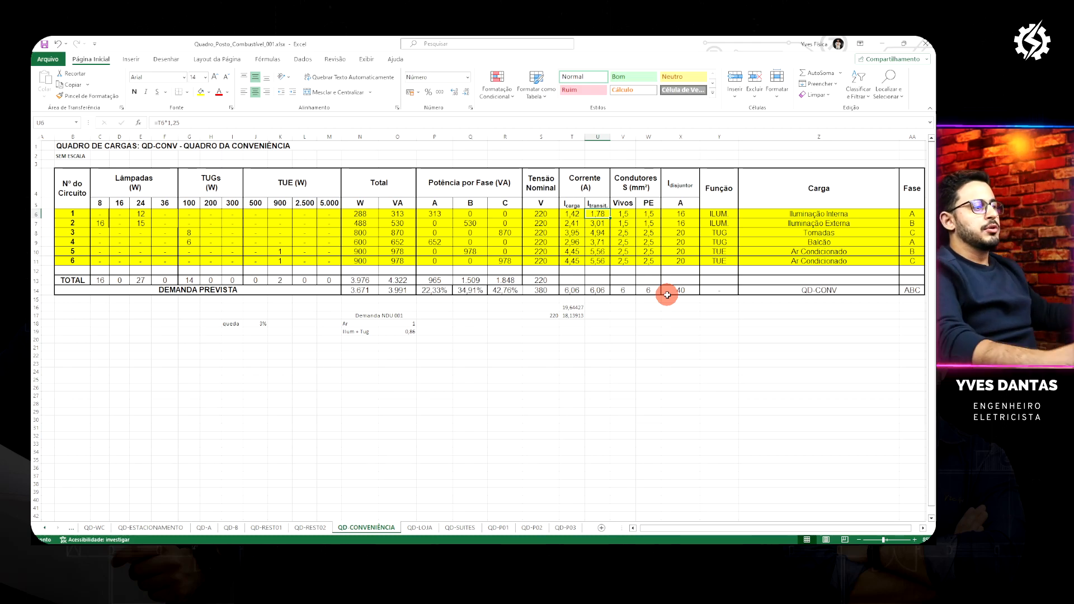
# Examine the conductor sections for the lighting, outlet and air-conditioning circuits, and the load current and Total W of circuit 5
pyautogui.moveTo(624, 216); pyautogui.dragTo(891, 224)
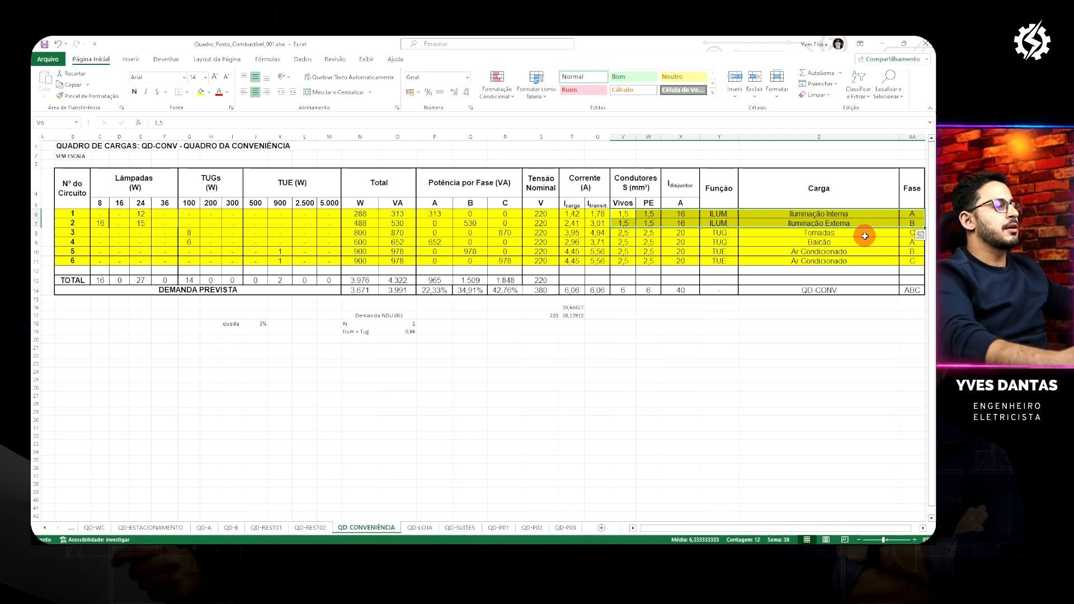
pyautogui.click(651, 240)
pyautogui.click(622, 260)
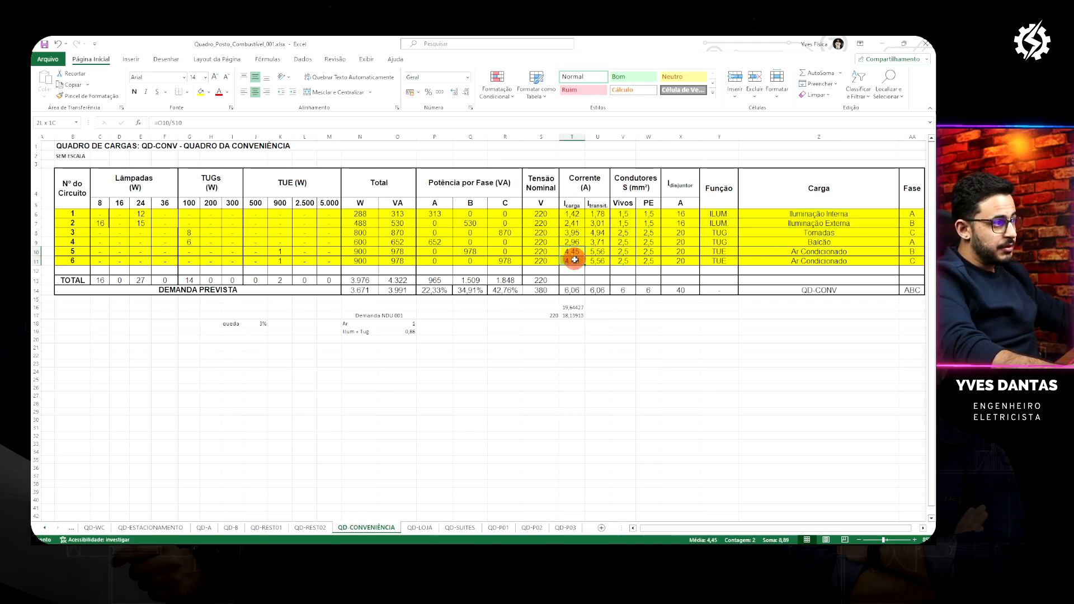
pyautogui.click(405, 261)
pyautogui.click(567, 252)
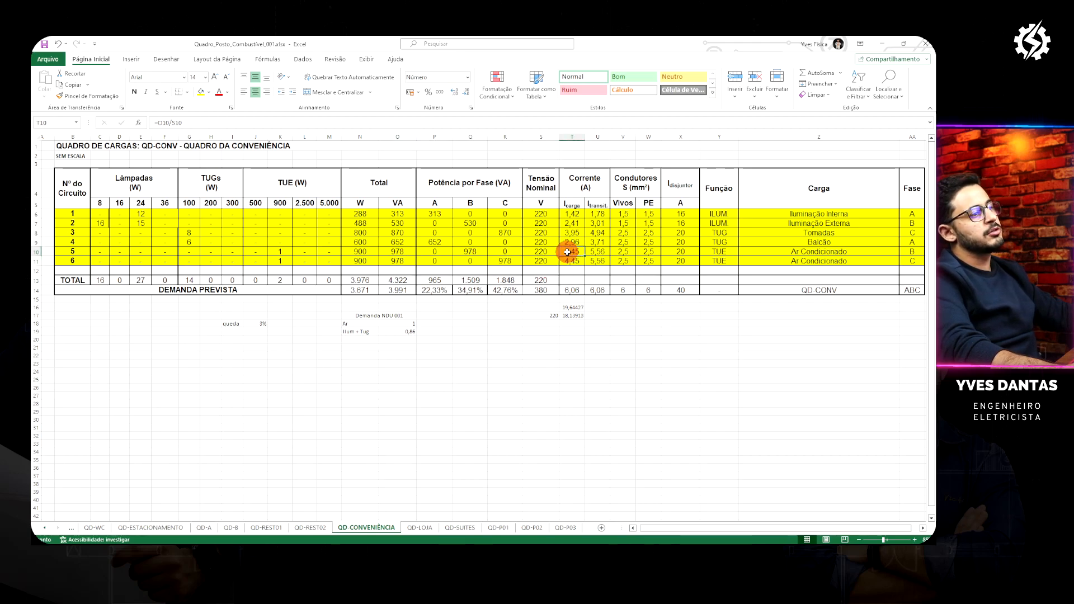
pyautogui.click(363, 251)
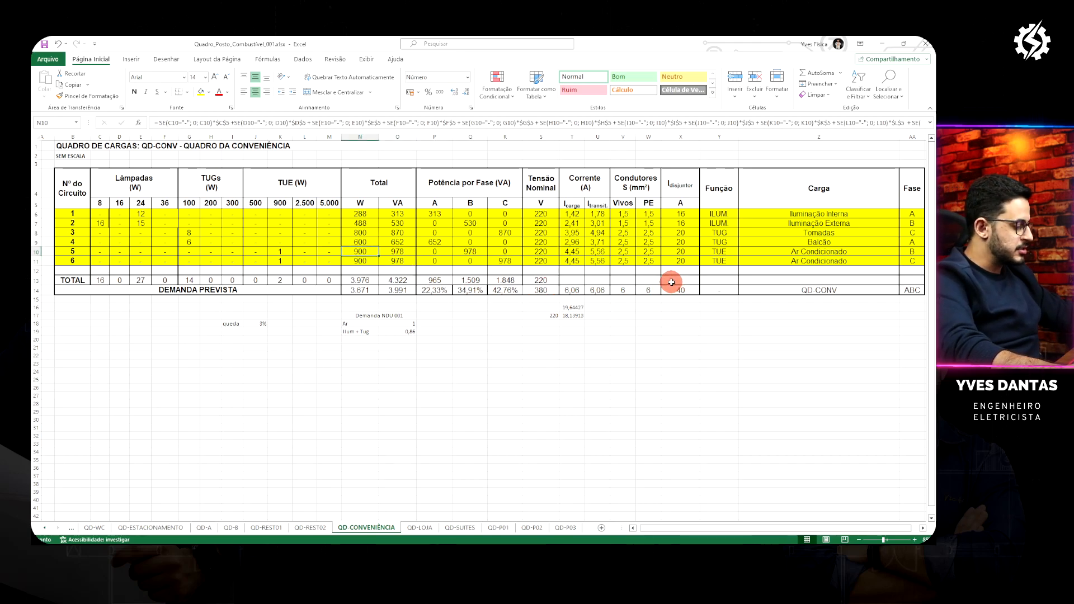
# Examine the Idisjuntor breaker ratings for circuits 1, 3 and 5 in the load table
pyautogui.click(665, 307)
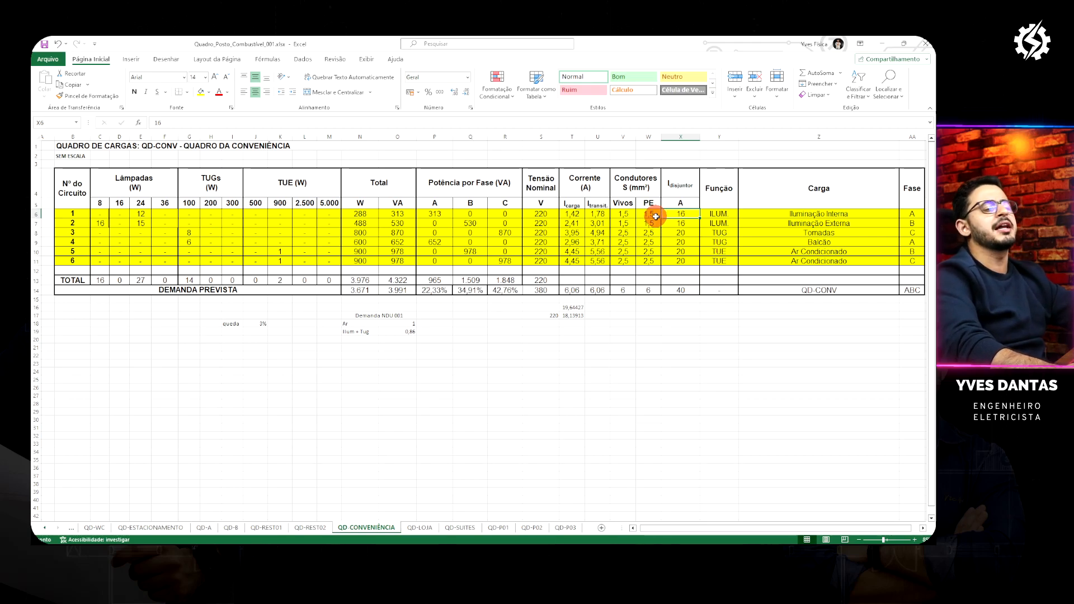
pyautogui.click(692, 249)
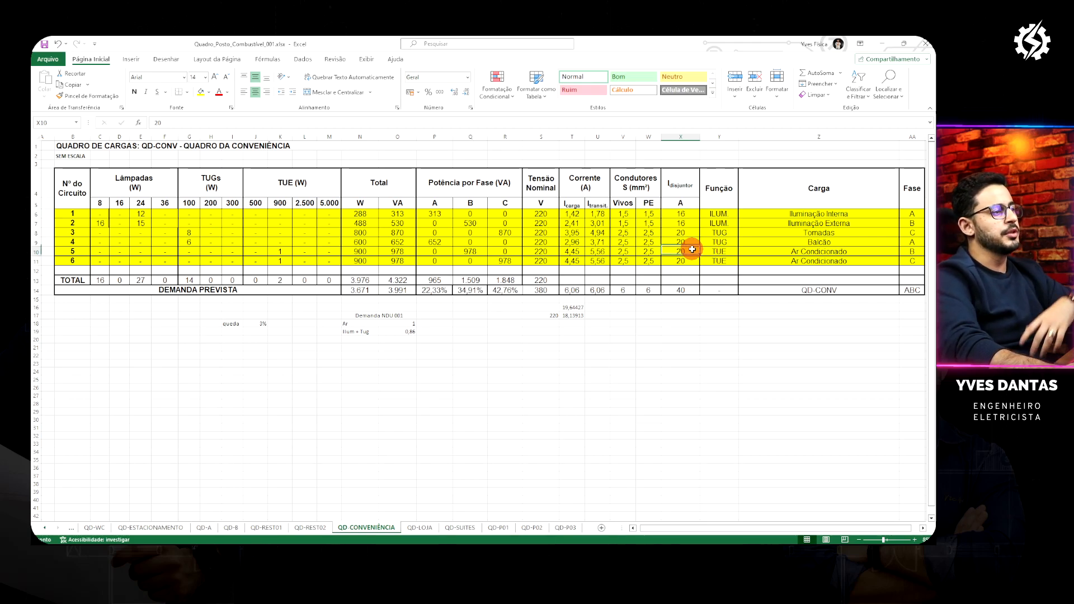
pyautogui.click(680, 233)
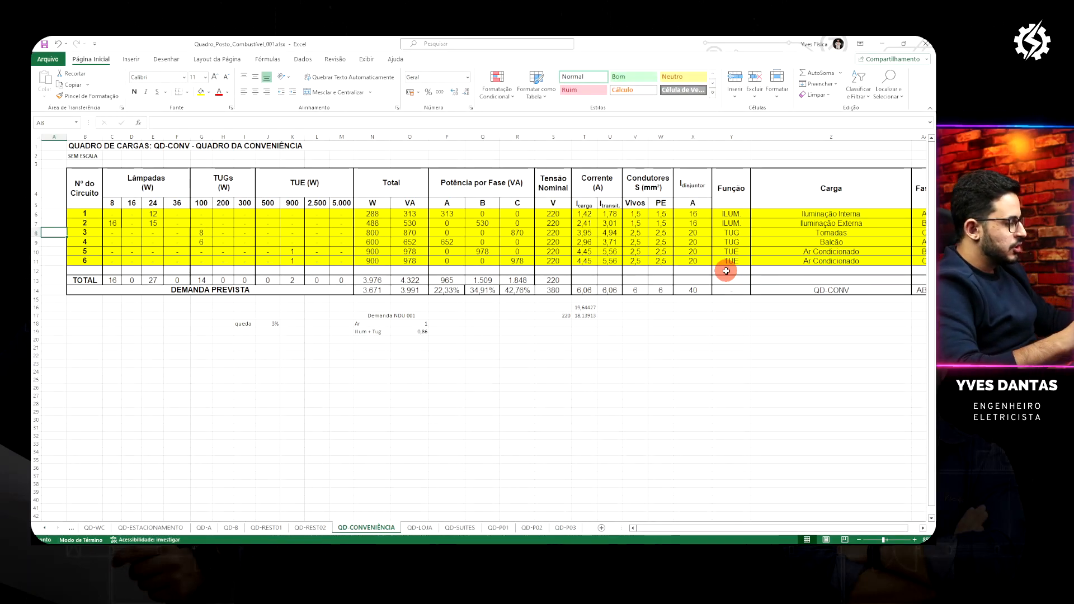
# Switch to the NDU 001 PDF in Foxit PDF Reader, magnify its document title, restore normal magnification and close the magnifier
pyautogui.click(596, 540)
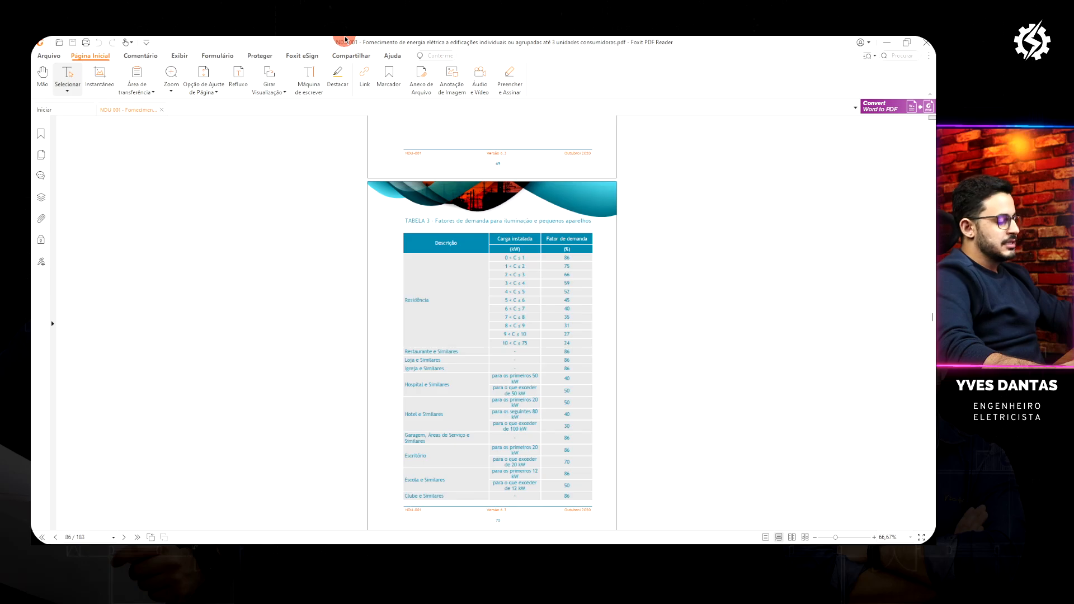
pyautogui.press('super+plus')
pyautogui.press('super+plus')
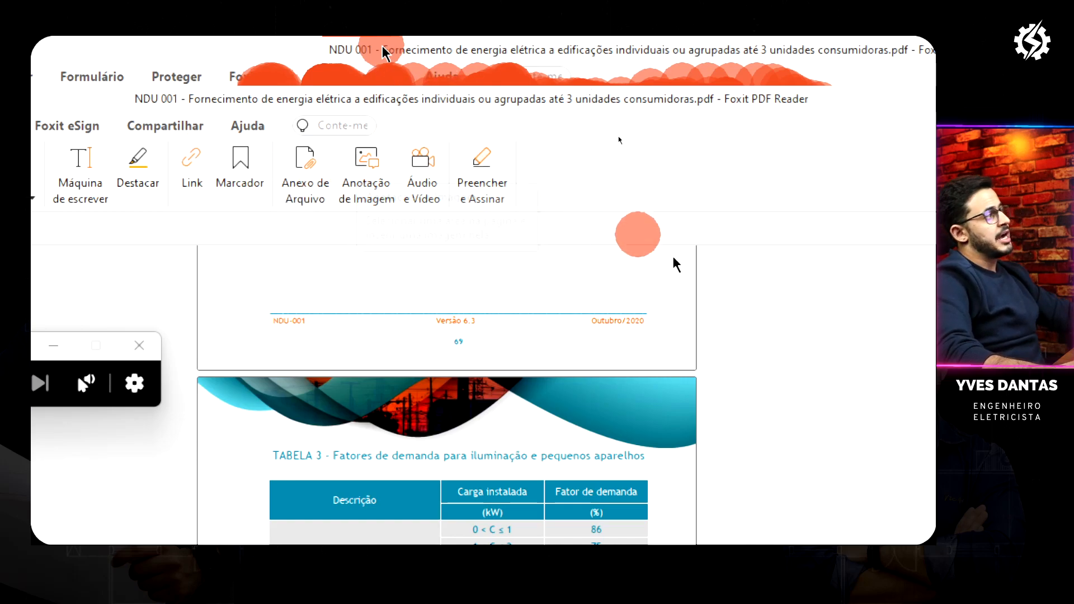
pyautogui.press('super+minus')
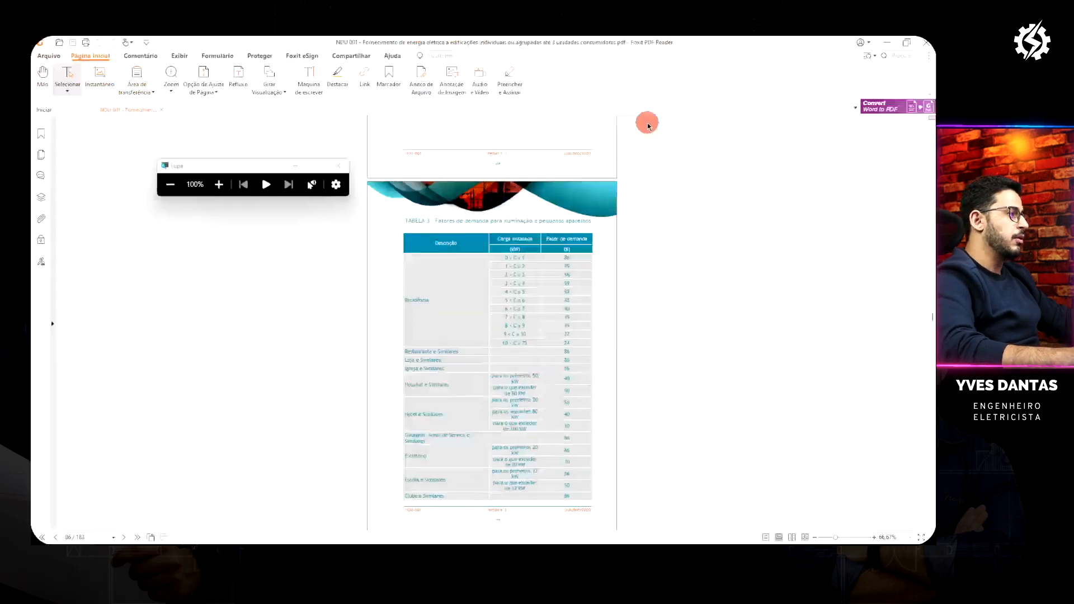
pyautogui.click(338, 165)
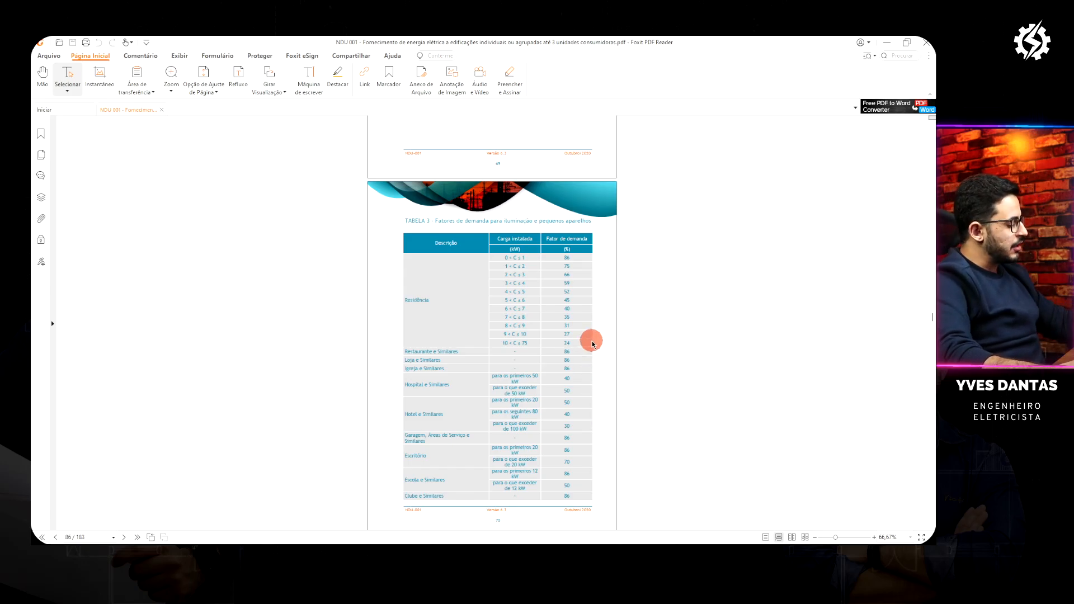
# Enlarge Tabela 3 to 150% and highlight the words "Fatores de demanda" in its title
pyautogui.scroll(4, 593, 344)
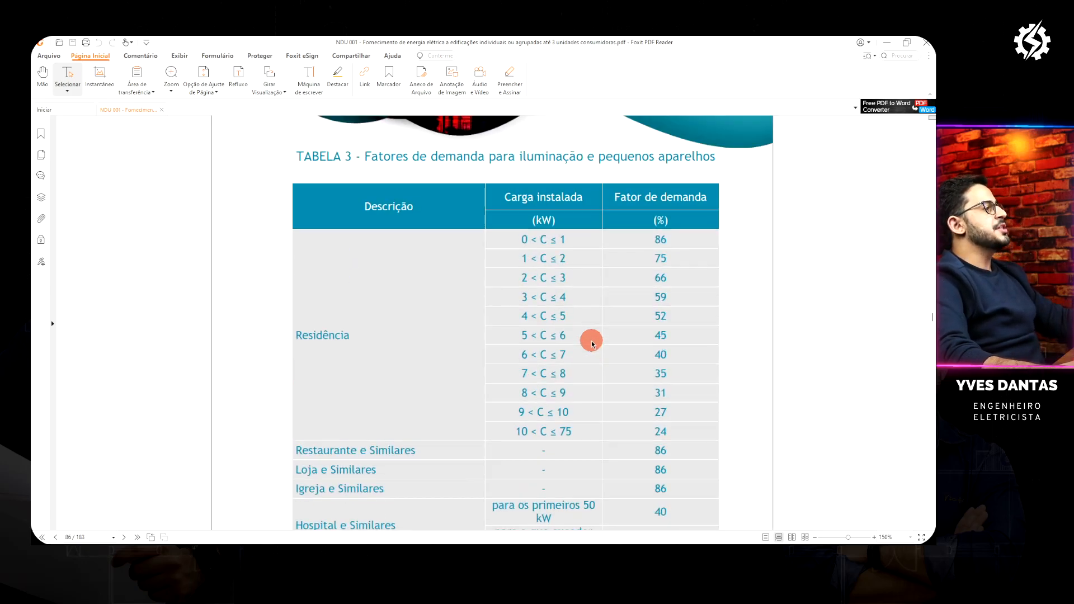
pyautogui.scroll(3, 592, 344)
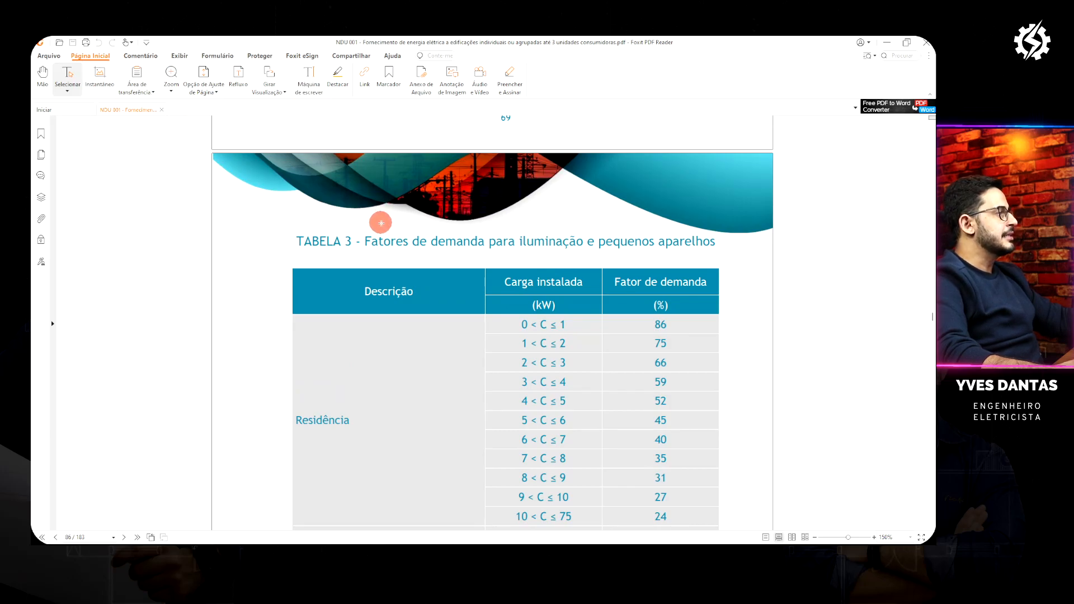
pyautogui.click(337, 75)
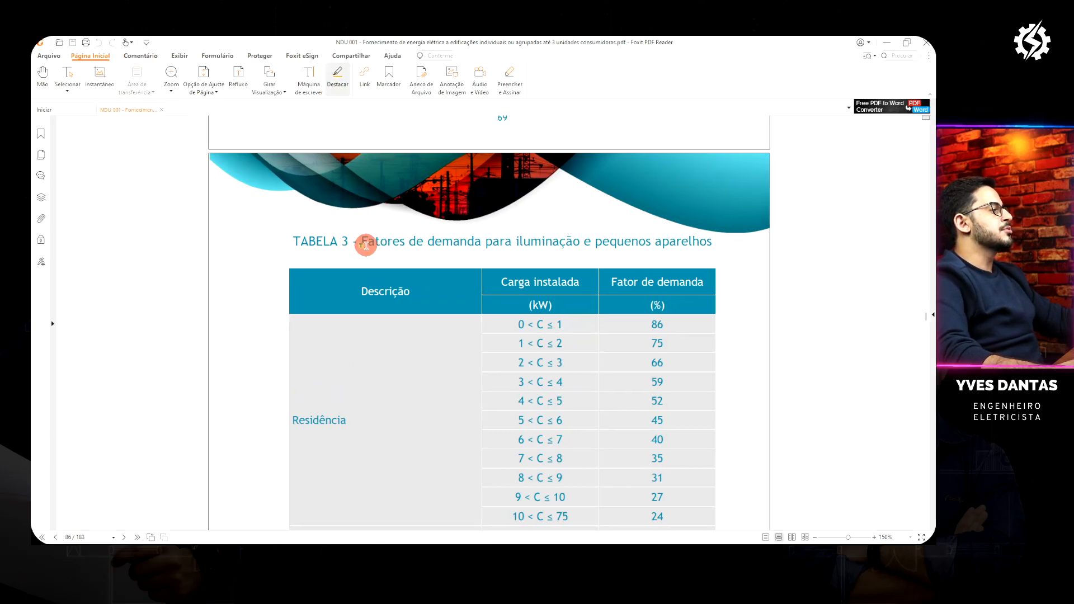
pyautogui.moveTo(363, 242); pyautogui.dragTo(484, 250)
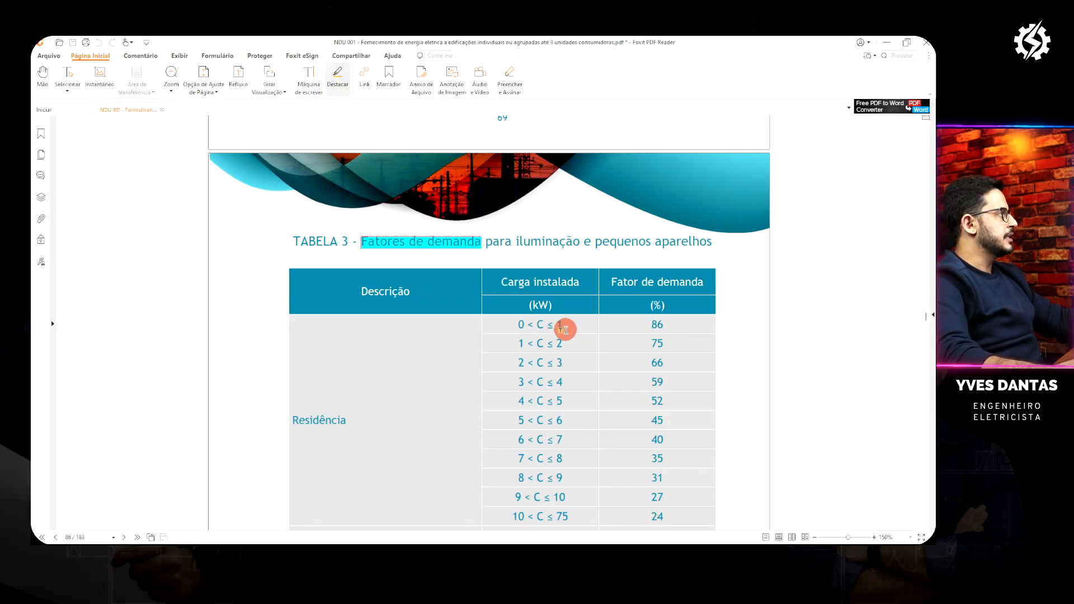
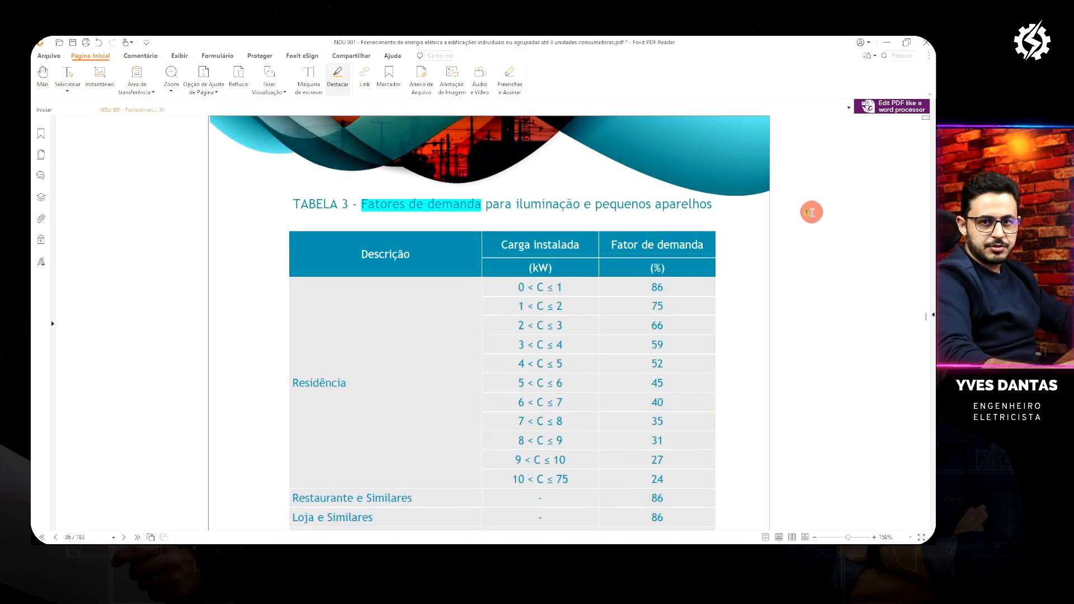
# Switch to AutoCAD, check the Lanchonete/Conveniência area on the electrical plan, and return to the NDU 001 PDF
pyautogui.hotkey('alt', 'Tab')
pyautogui.hotkey('alt', 'Tab')
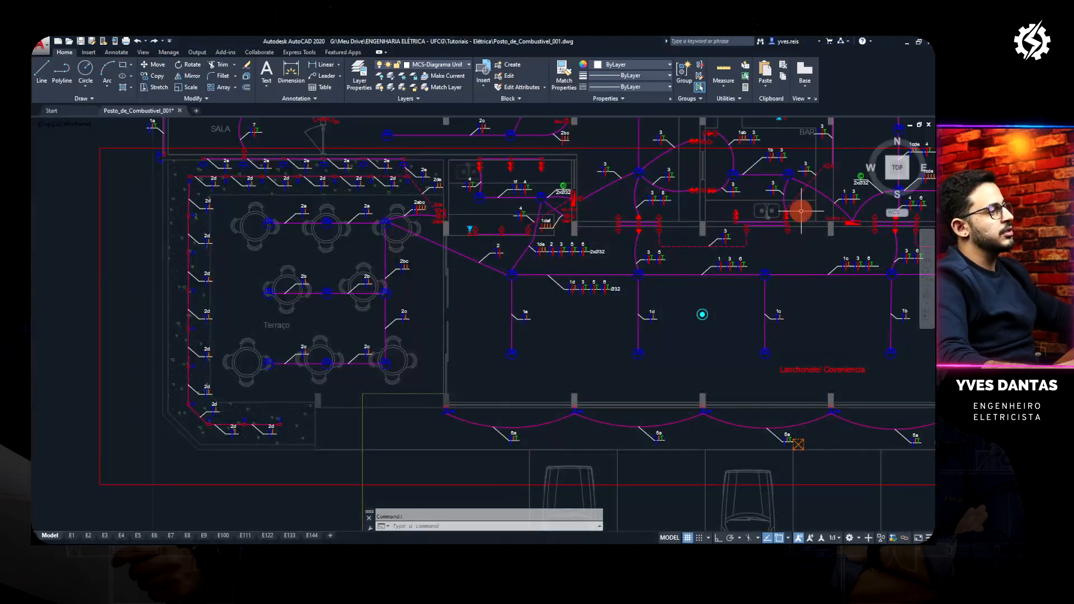
pyautogui.moveTo(786, 342); pyautogui.dragTo(698, 325)
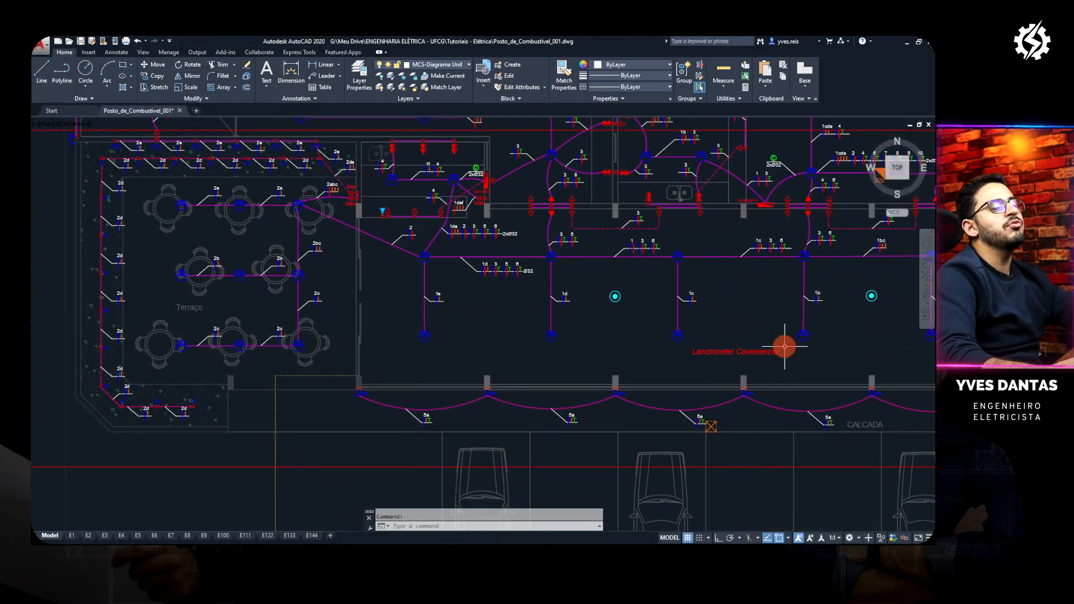
pyautogui.hotkey('alt', 'Tab')
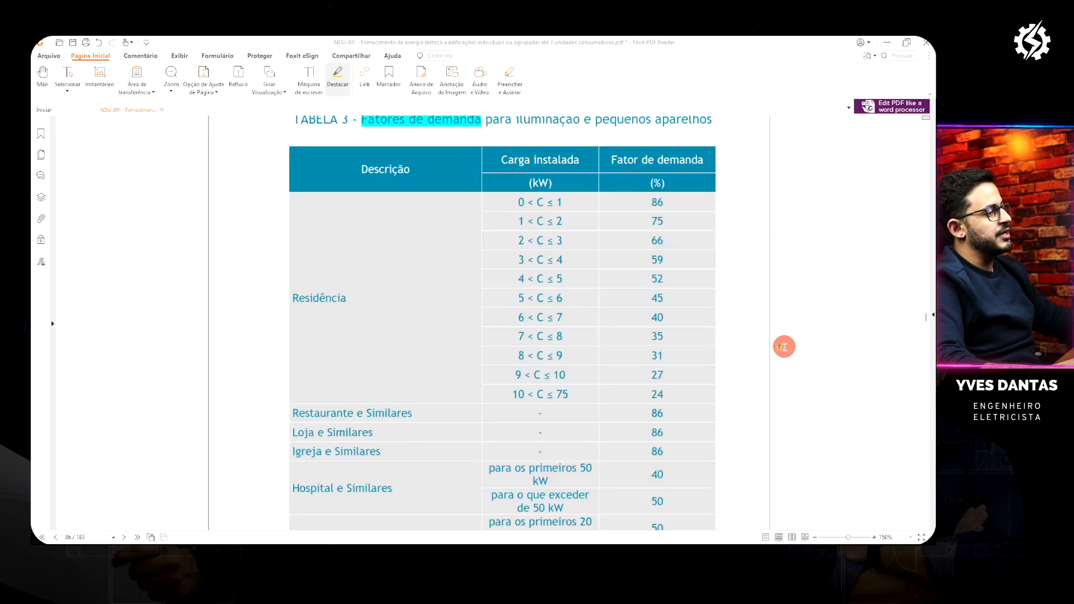
# Highlight the "Loja e Similares" row in Tabela 3, including its demand factor, and review the table
pyautogui.scroll(-2, 728, 349)
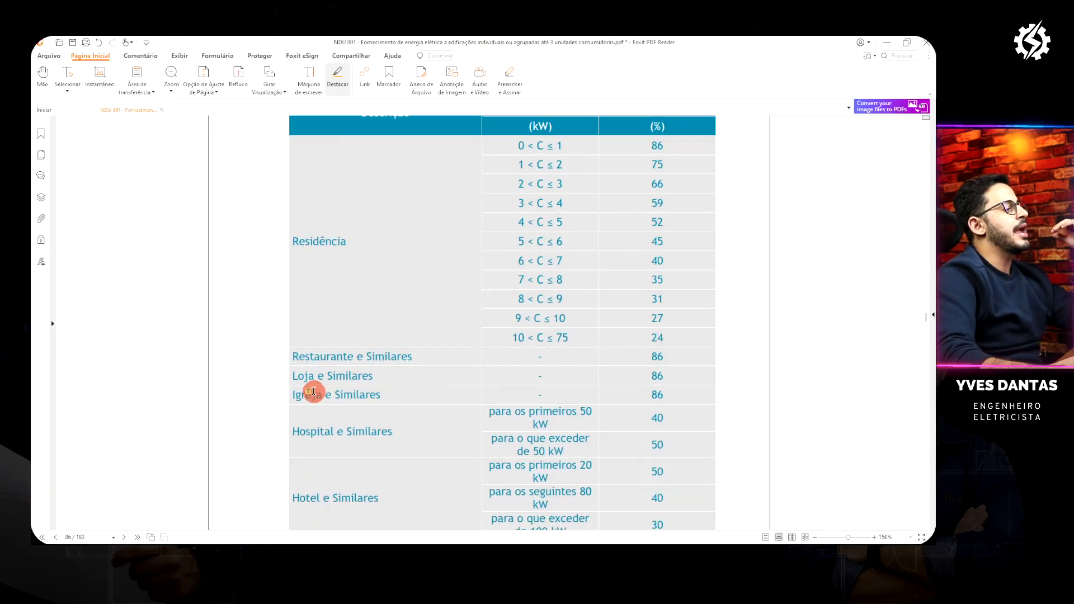
pyautogui.moveTo(291, 374); pyautogui.dragTo(761, 362)
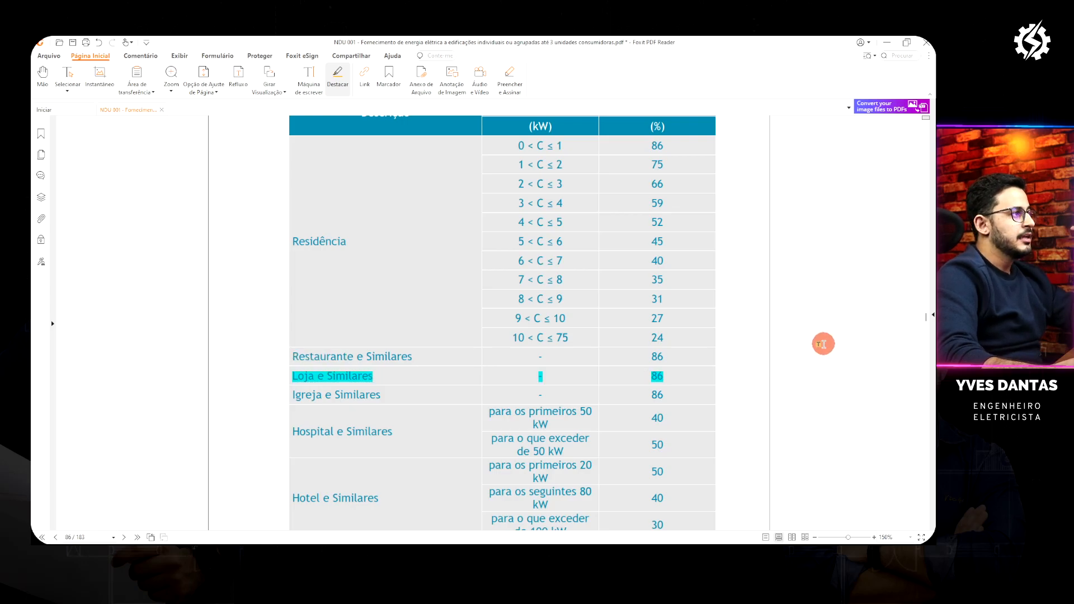
pyautogui.scroll(6, 822, 347)
pyautogui.scroll(-2, 824, 347)
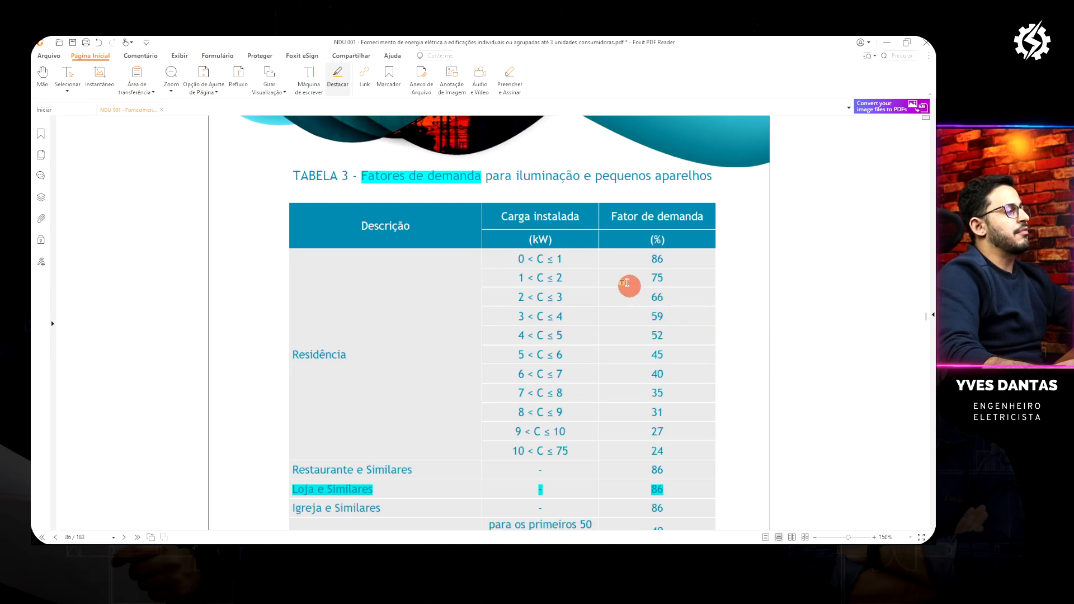
pyautogui.scroll(-2, 694, 263)
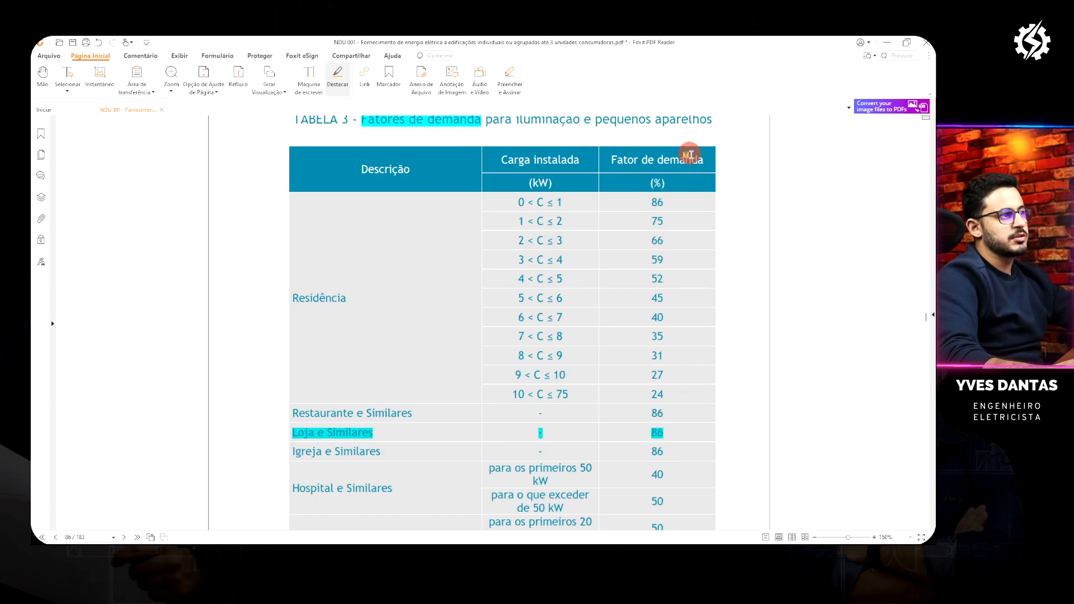
# Switch to the QD-CONVENIÊNCIA load table in Excel and select the rows of lighting and outlet circuits 1 to 4 for review
pyautogui.hotkey('alt', 'Tab')
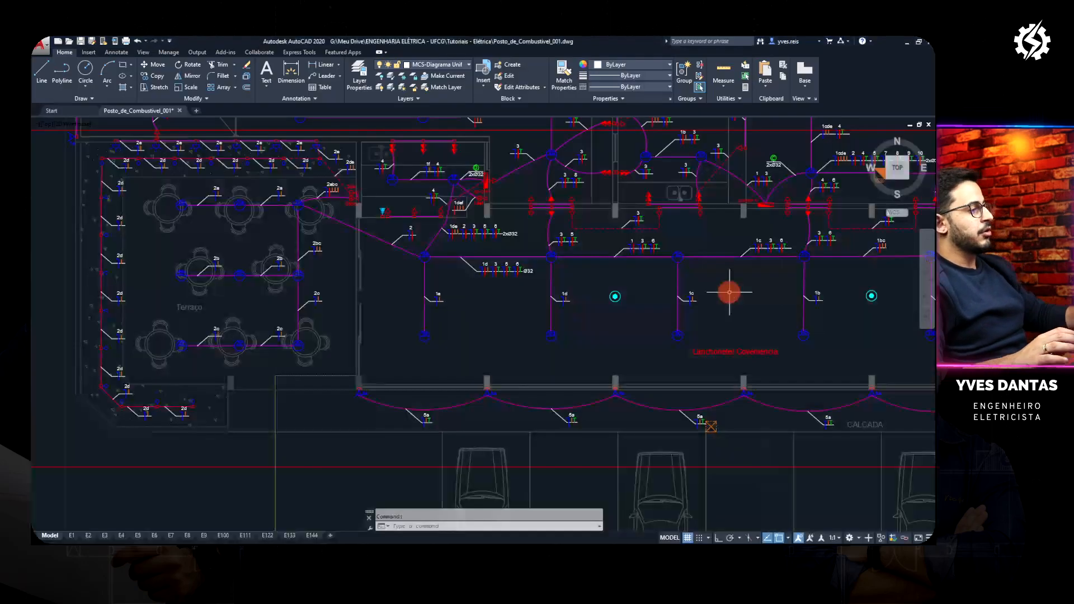
pyautogui.hotkey('alt', 'Tab')
pyautogui.hotkey('alt', 'Tab')
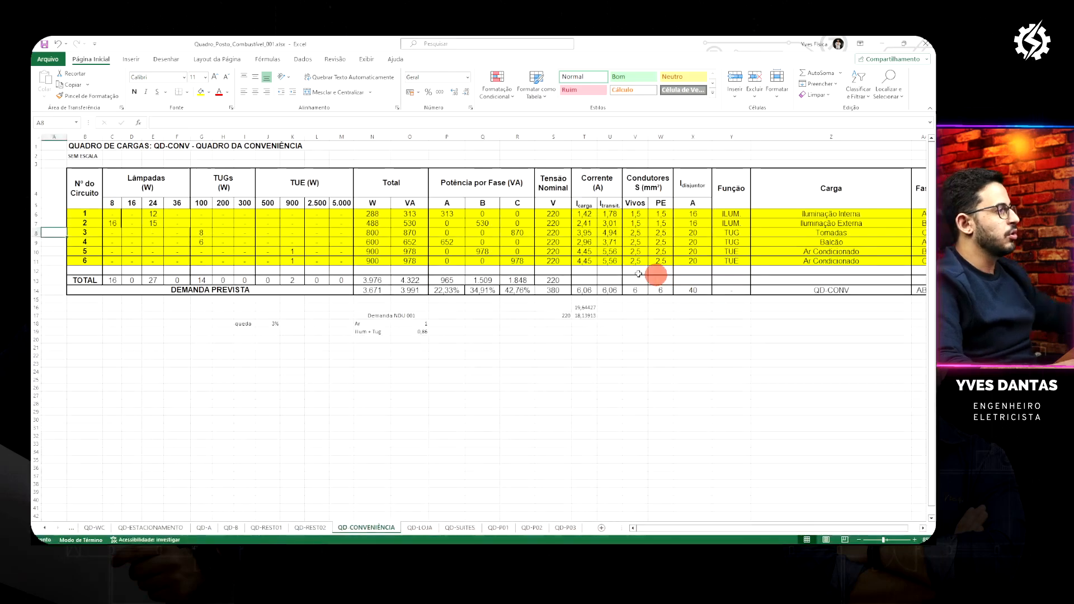
pyautogui.moveTo(85, 214); pyautogui.dragTo(922, 242)
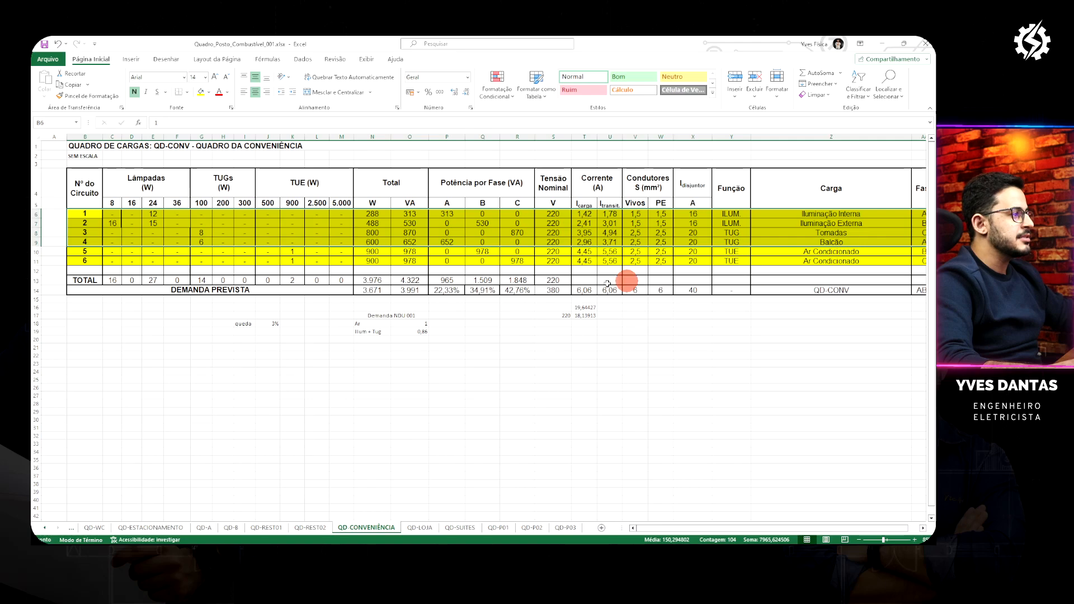
# Deselect the circuit rows and clear the Demanda Prevista W value in cell N14
pyautogui.click(468, 350)
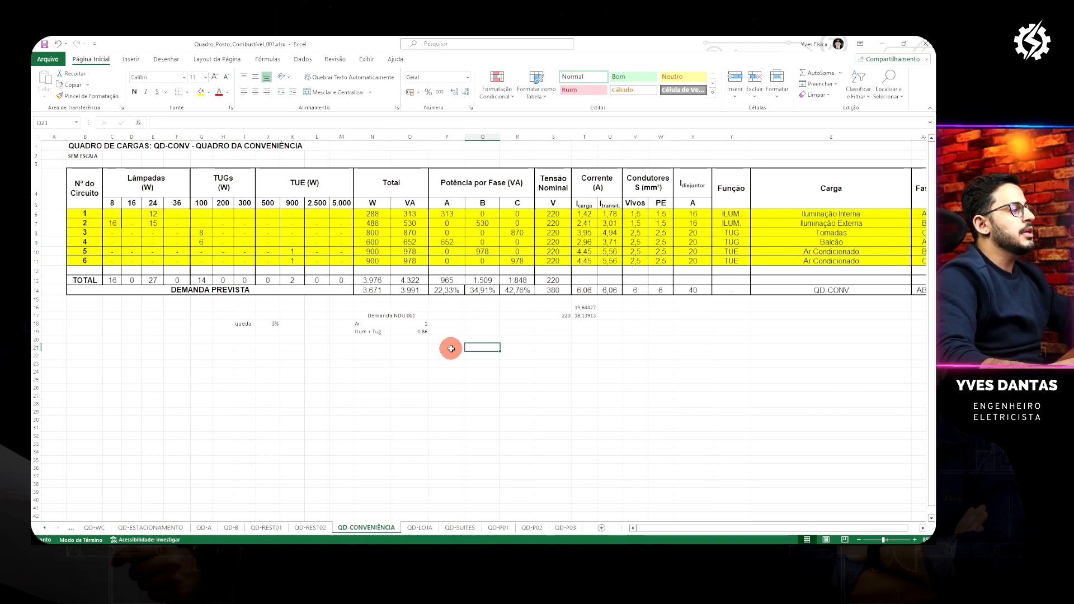
pyautogui.click(373, 287)
pyautogui.press('Delete')
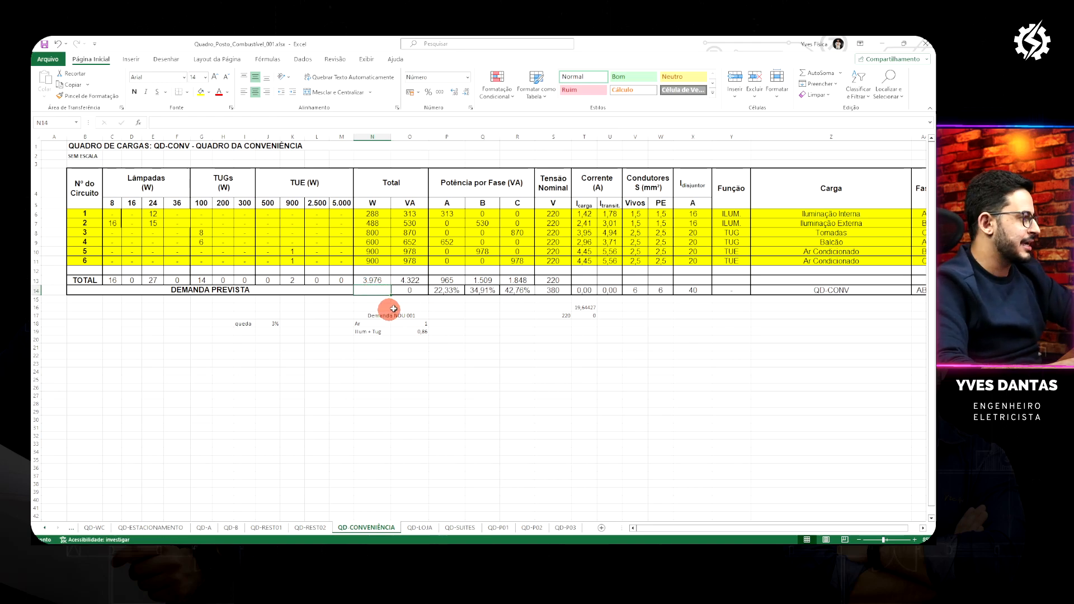
# Fill the TOTAL row of the QD-CONV load table with yellow
pyautogui.click(434, 323)
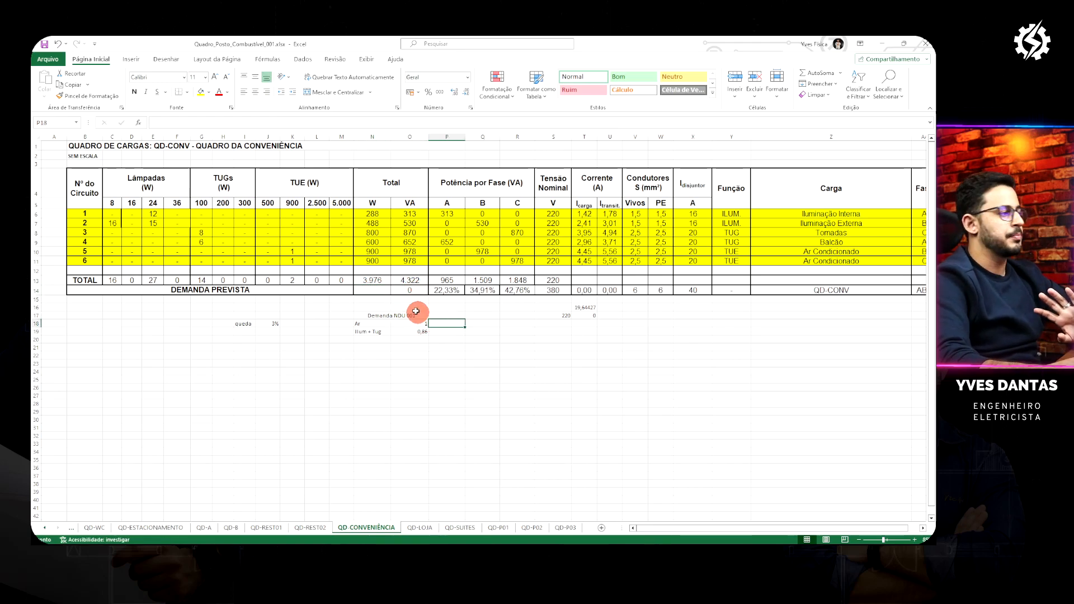
pyautogui.click(381, 280)
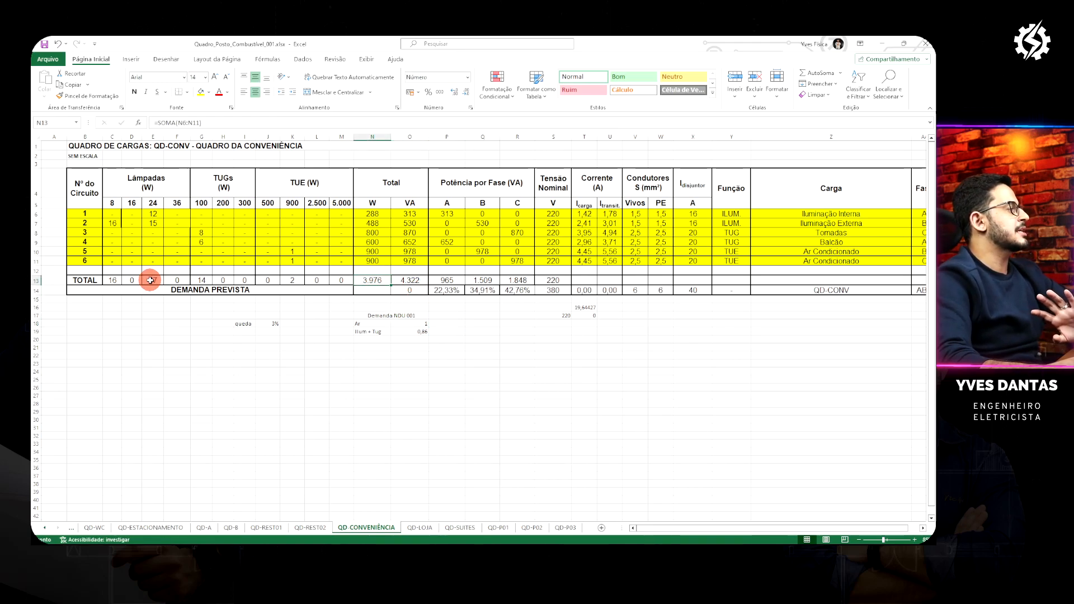
pyautogui.moveTo(85, 280); pyautogui.dragTo(917, 278)
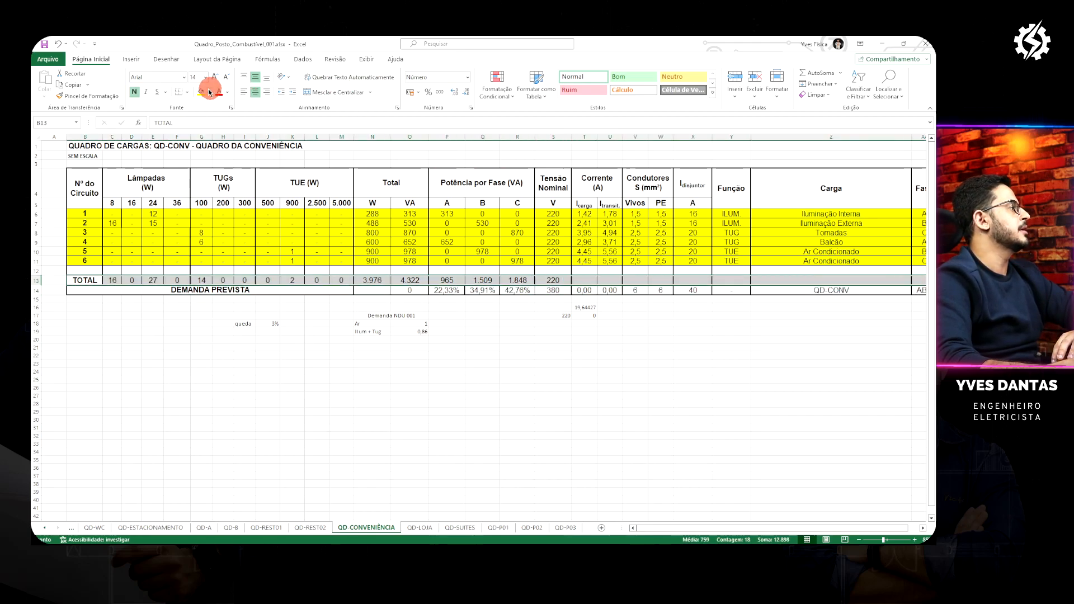
pyautogui.click(201, 90)
pyautogui.click(375, 279)
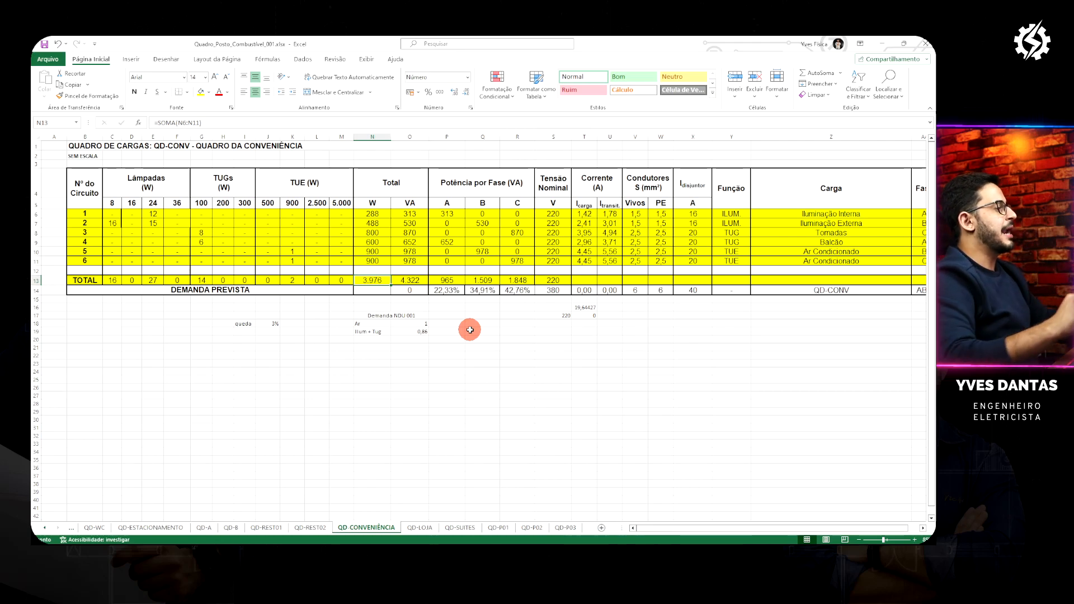
pyautogui.click(374, 289)
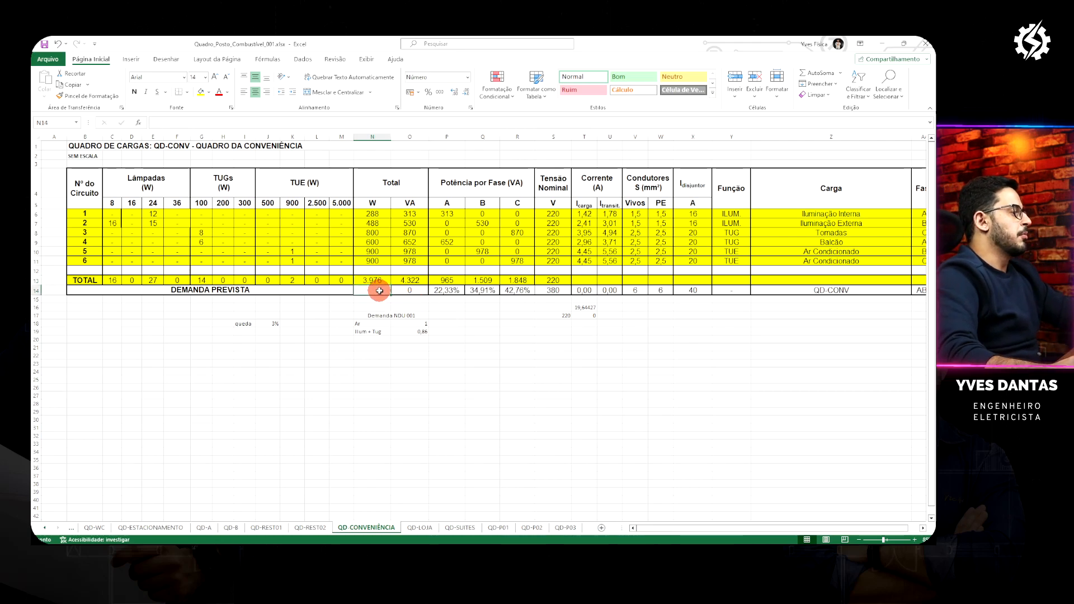
pyautogui.write('=')
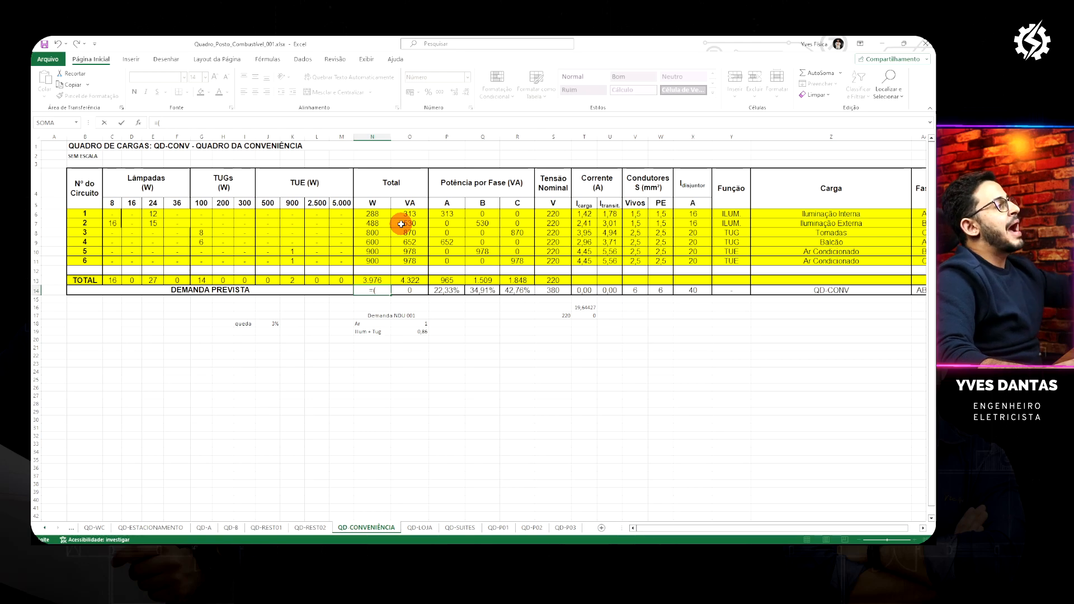
pyautogui.write('SOMA(')
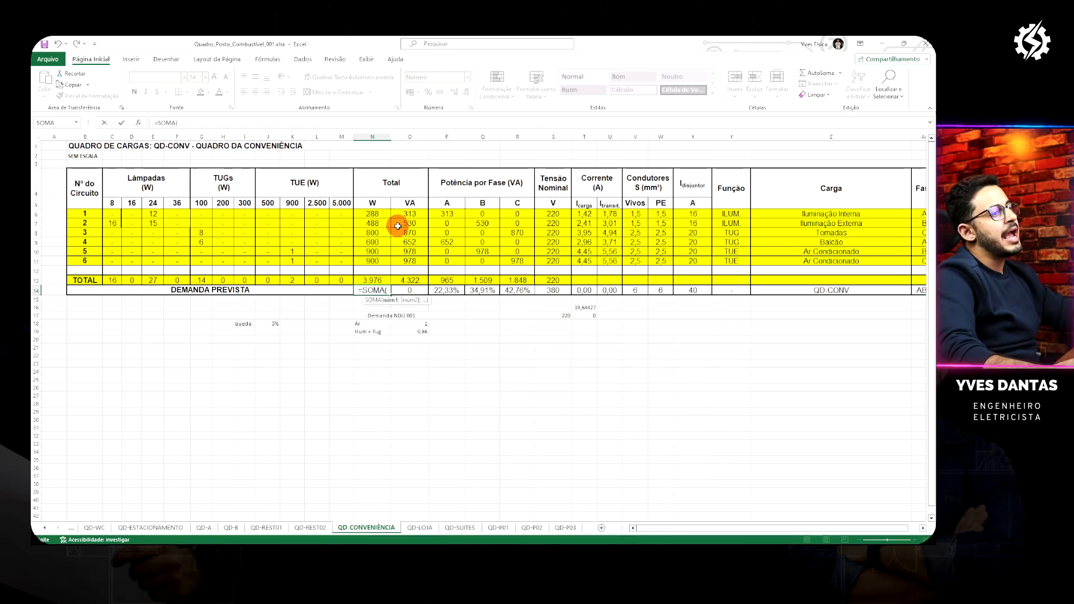
pyautogui.moveTo(371, 214); pyautogui.dragTo(387, 241)
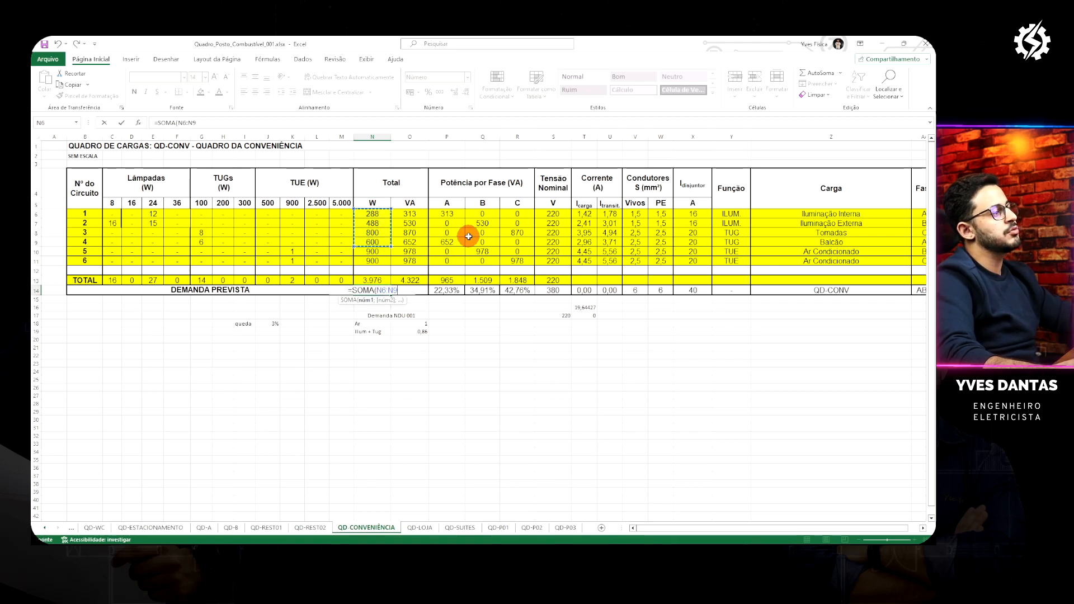
pyautogui.write(')*')
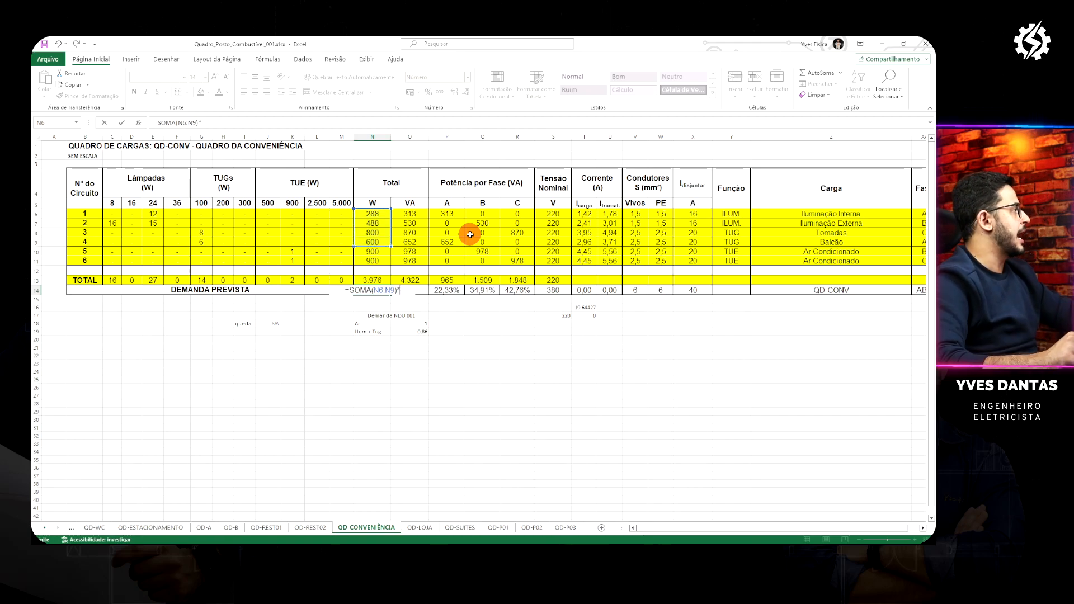
pyautogui.press('Escape')
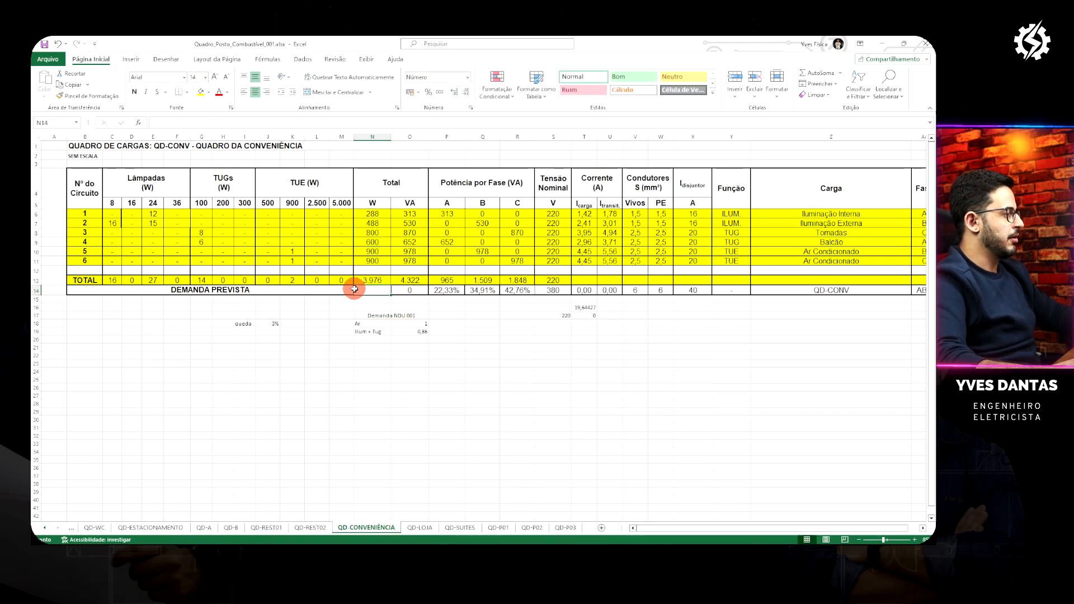
# Enter =SOMA(N6:N9)*0,86 in the Demanda Prevista W cell N14 to apply the lighting and outlet demand factor
pyautogui.keyDown('ctrl'); pyautogui.scroll(3, 358, 288); pyautogui.keyUp('ctrl')
pyautogui.keyDown('ctrl'); pyautogui.scroll(1, 474, 331); pyautogui.keyUp('ctrl')
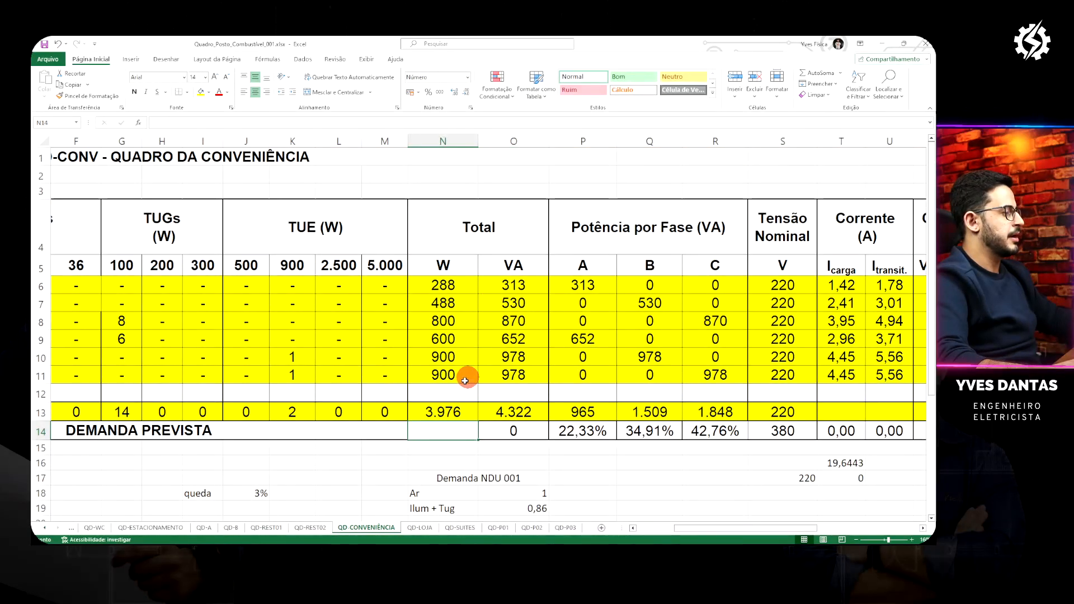
pyautogui.write('=')
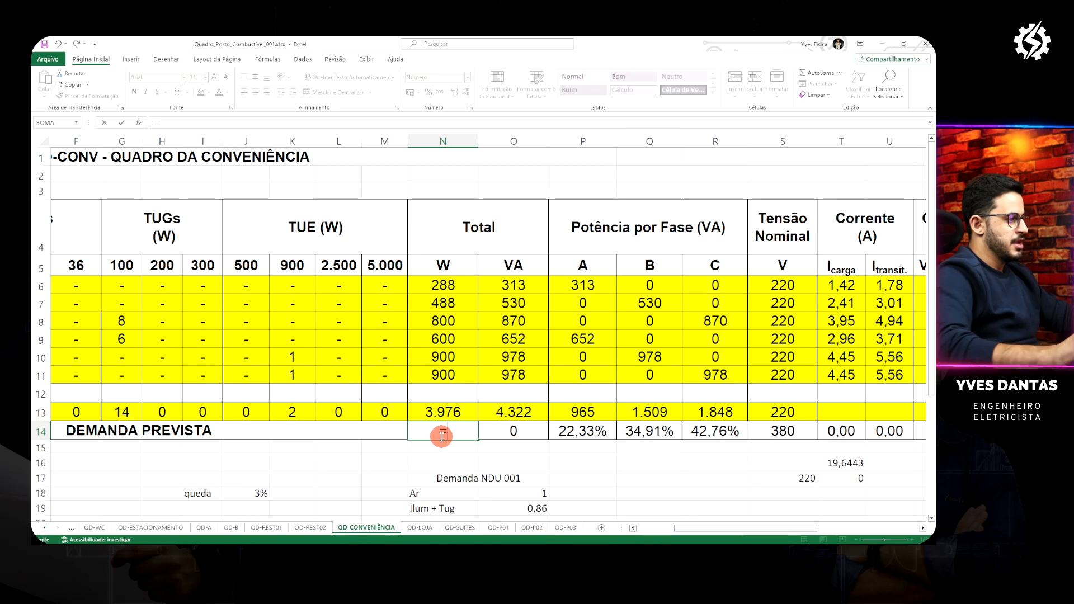
pyautogui.write('SOMA(')
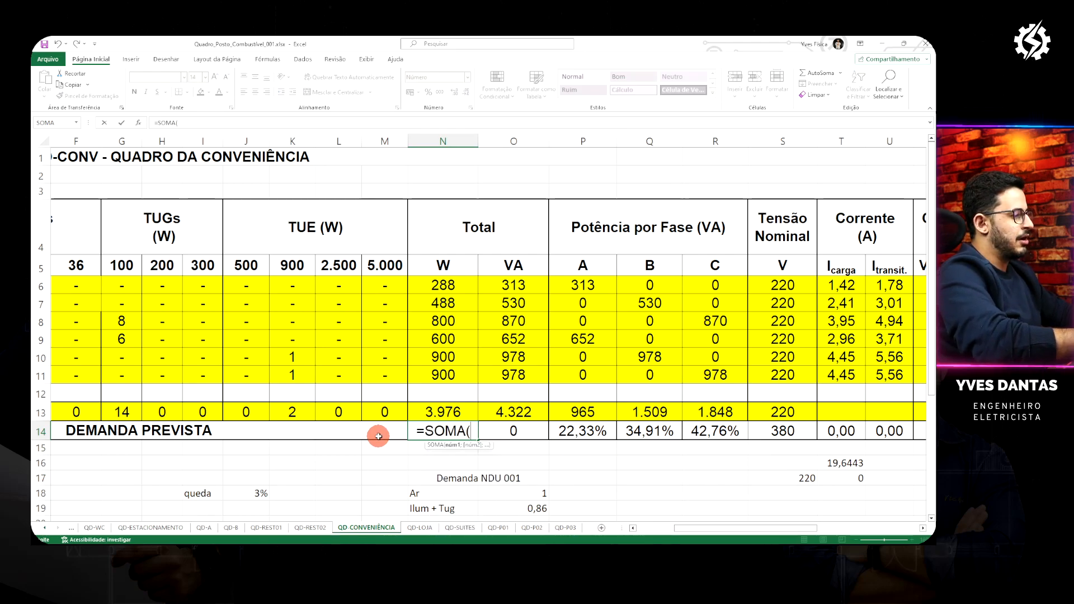
pyautogui.moveTo(443, 285); pyautogui.dragTo(447, 340)
pyautogui.moveTo(678, 527); pyautogui.dragTo(649, 529)
pyautogui.write(')')
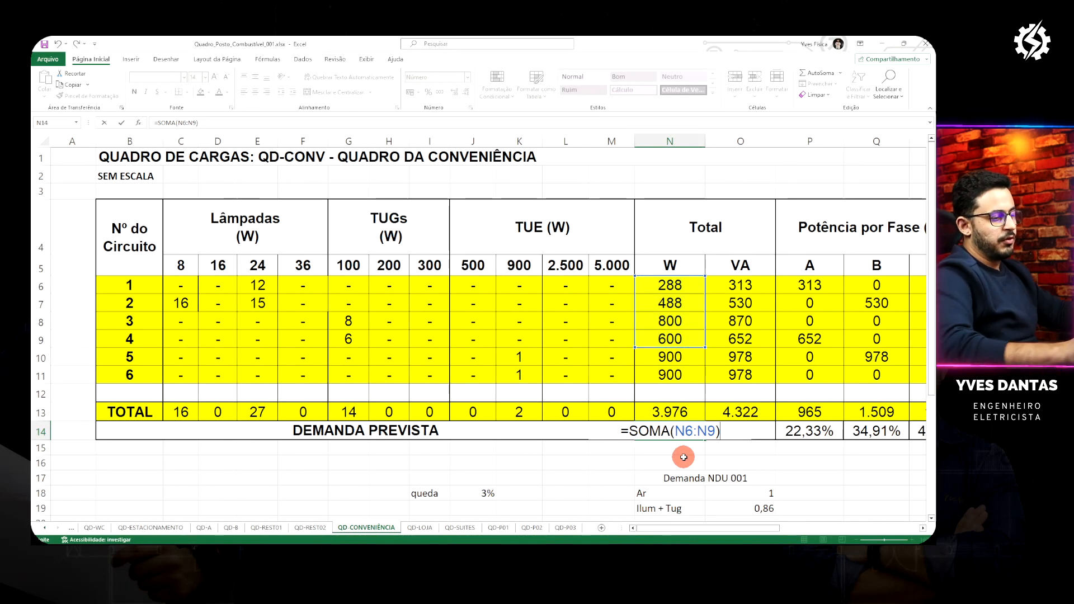
pyautogui.write('*0,86')
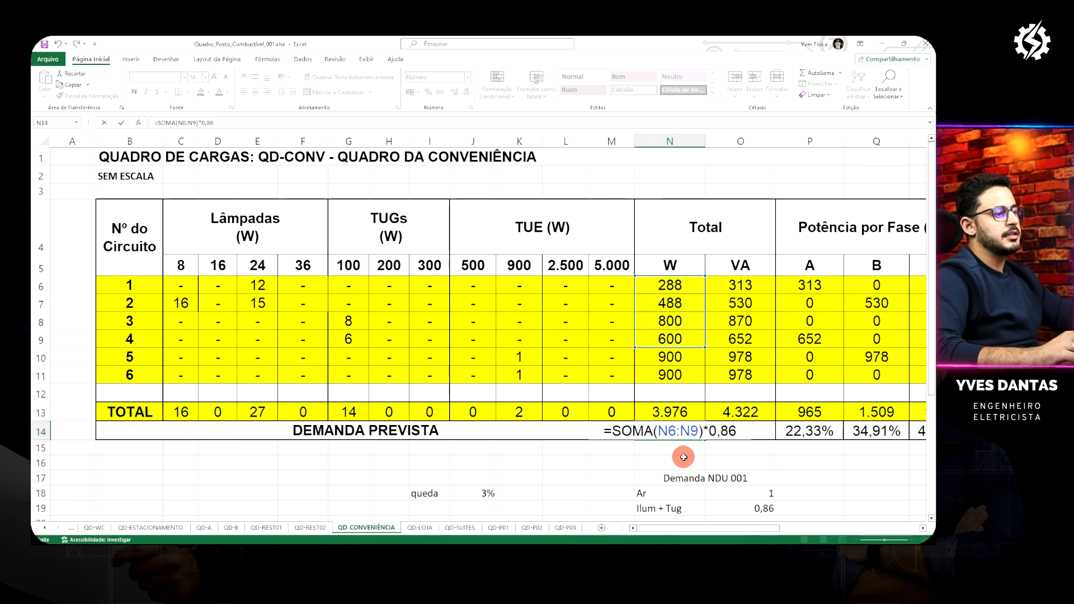
pyautogui.press('Return')
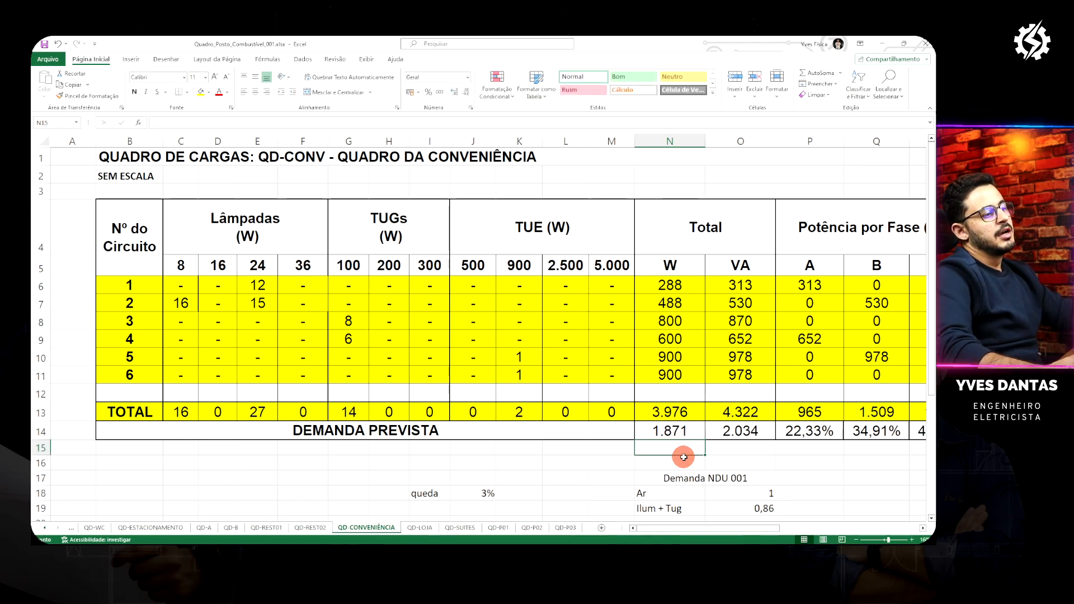
pyautogui.click(675, 432)
# Review lighting and outlet circuits 1 to 4, plus circuits 5 and 6 with their Ar Condicionado load descriptions
pyautogui.moveTo(747, 528); pyautogui.dragTo(689, 529)
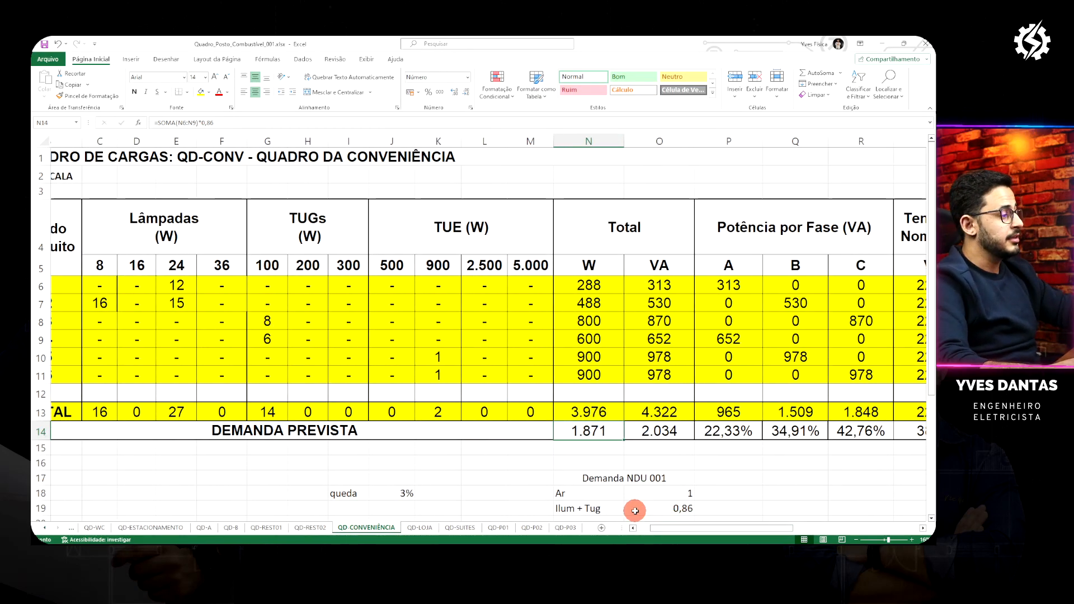
pyautogui.moveTo(720, 525); pyautogui.dragTo(699, 528)
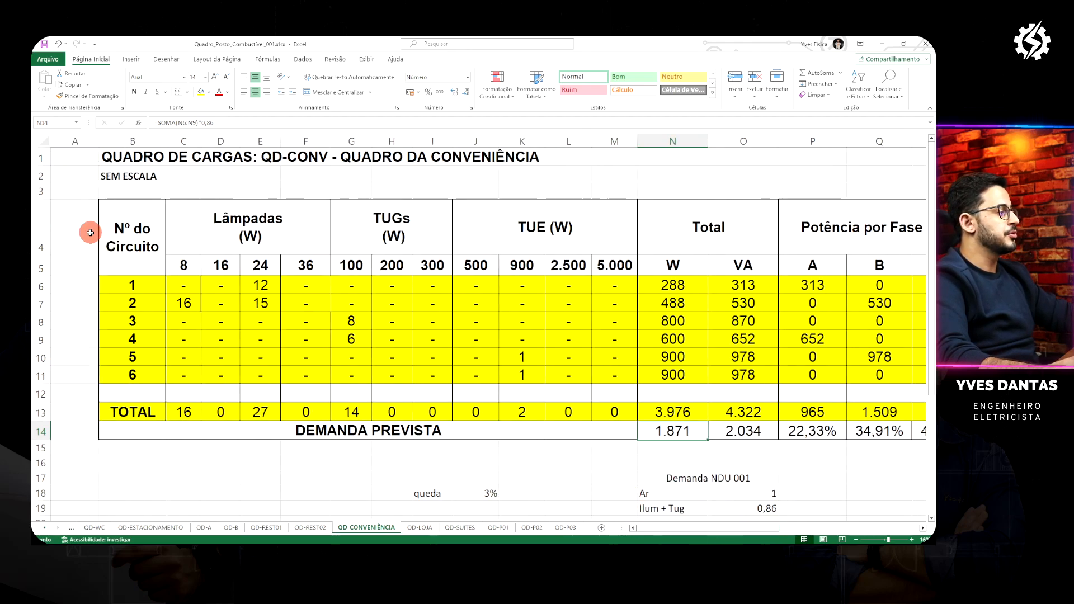
pyautogui.click(141, 285)
pyautogui.click(153, 313)
pyautogui.click(151, 322)
pyautogui.click(157, 337)
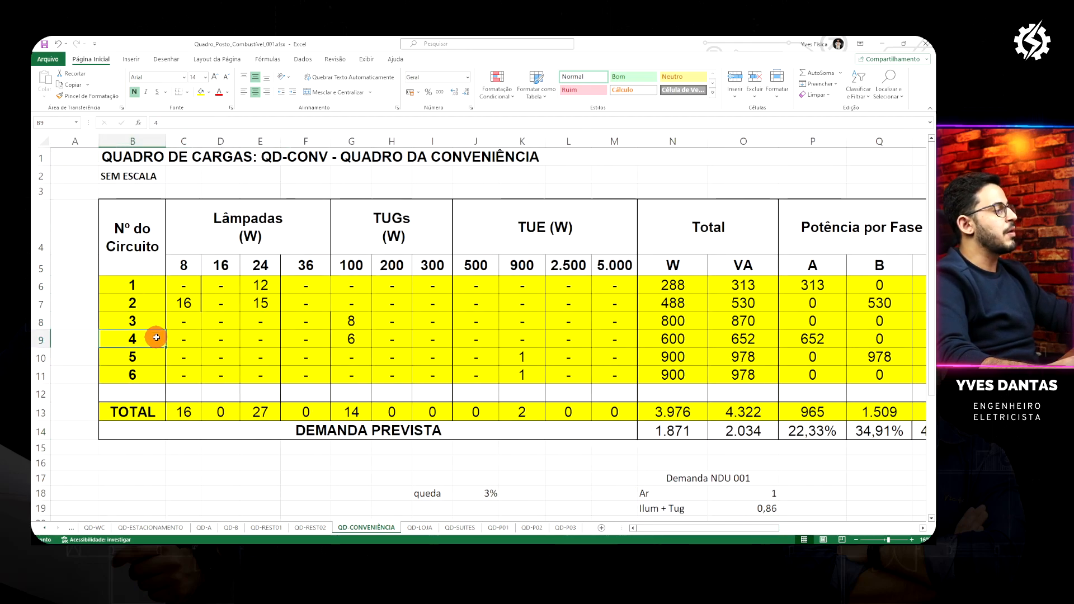
pyautogui.moveTo(149, 354); pyautogui.dragTo(153, 376)
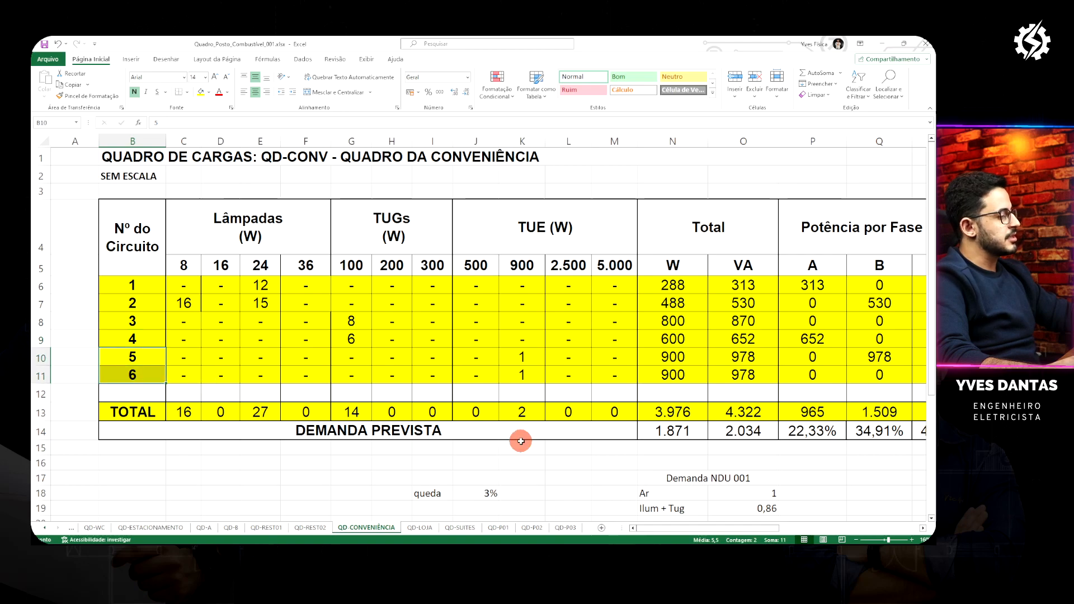
pyautogui.moveTo(684, 529); pyautogui.dragTo(820, 528)
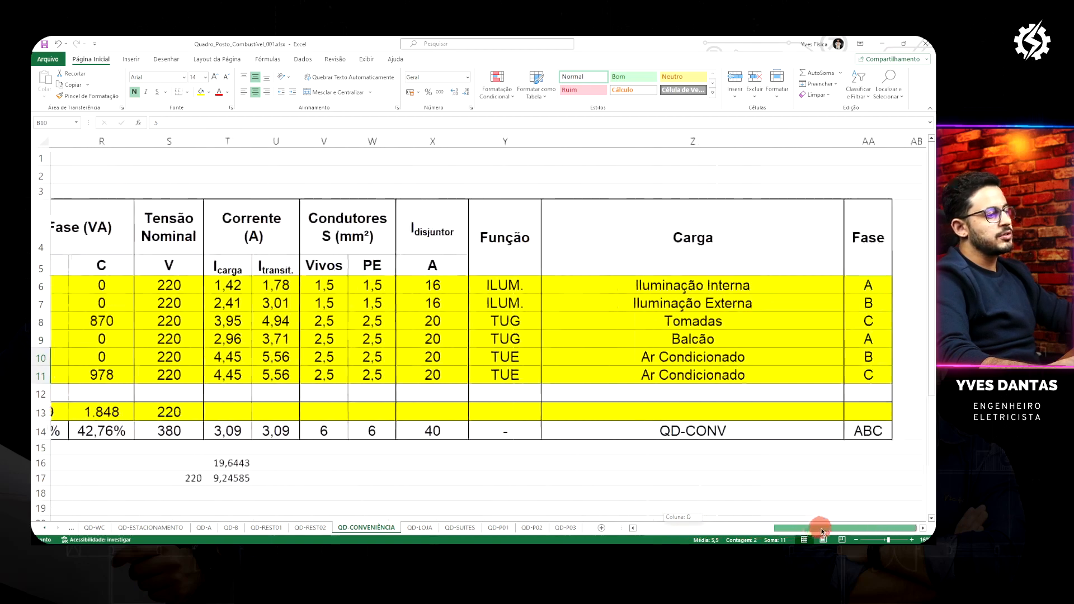
pyautogui.moveTo(750, 361); pyautogui.dragTo(762, 380)
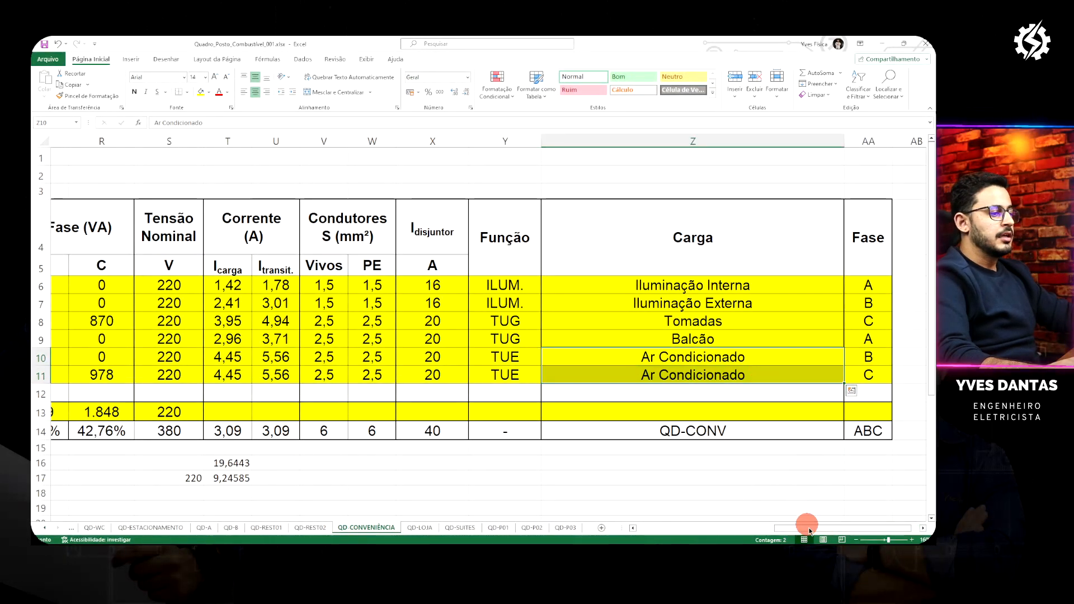
pyautogui.moveTo(803, 525); pyautogui.dragTo(638, 512)
# Switch to the NDU 001 PDF and look through the demand factor tables from Tabela 3 to Tabela 6
pyautogui.hotkey('alt', 'Tab')
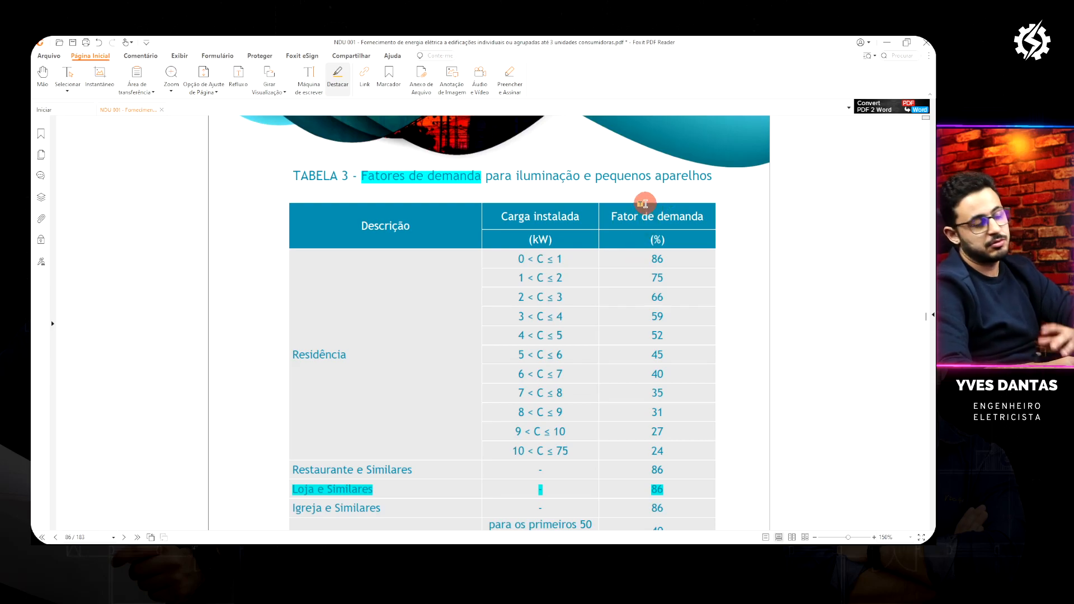
pyautogui.scroll(-8, 671, 185)
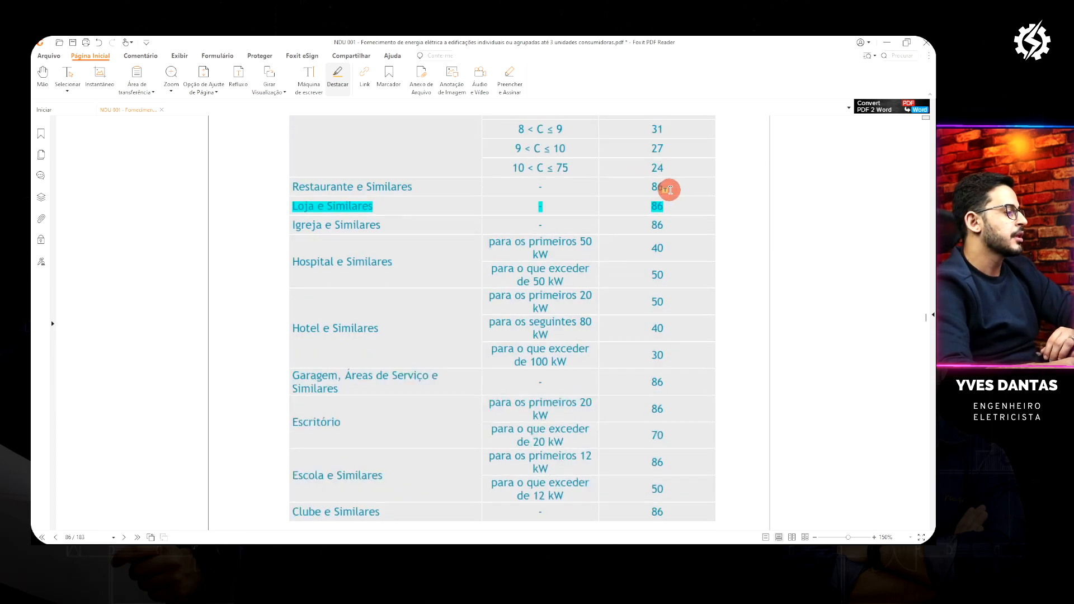
pyautogui.scroll(-10, 675, 184)
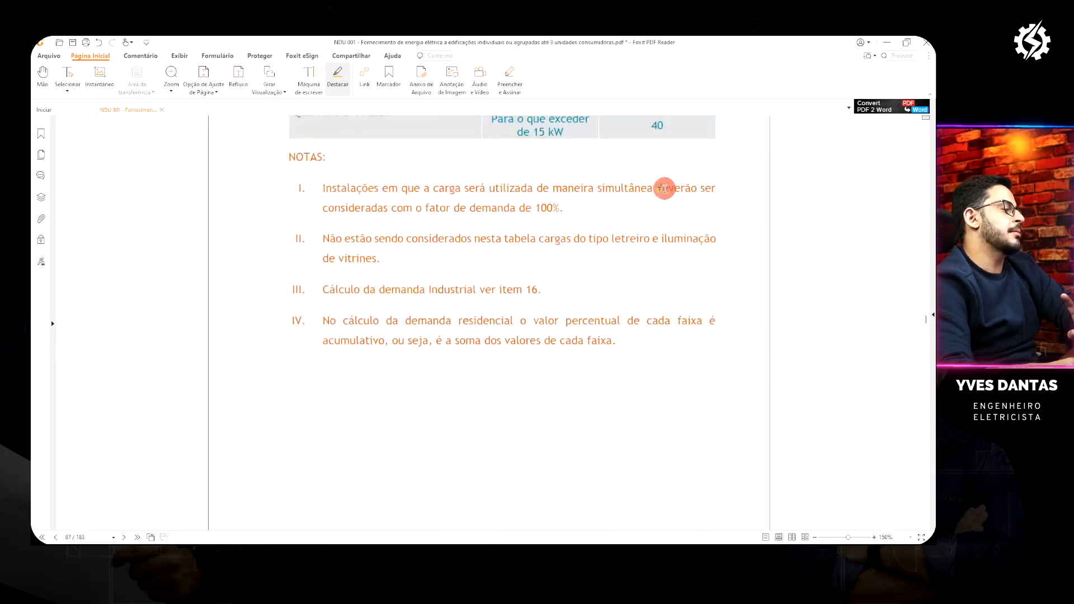
pyautogui.scroll(-5, 660, 170)
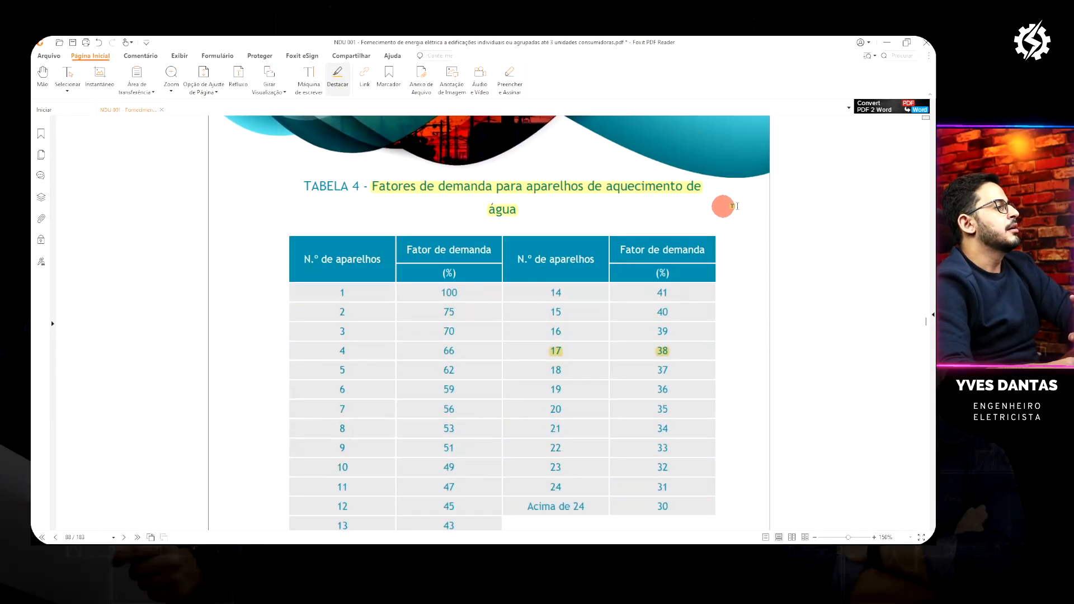
pyautogui.scroll(-1, 778, 218)
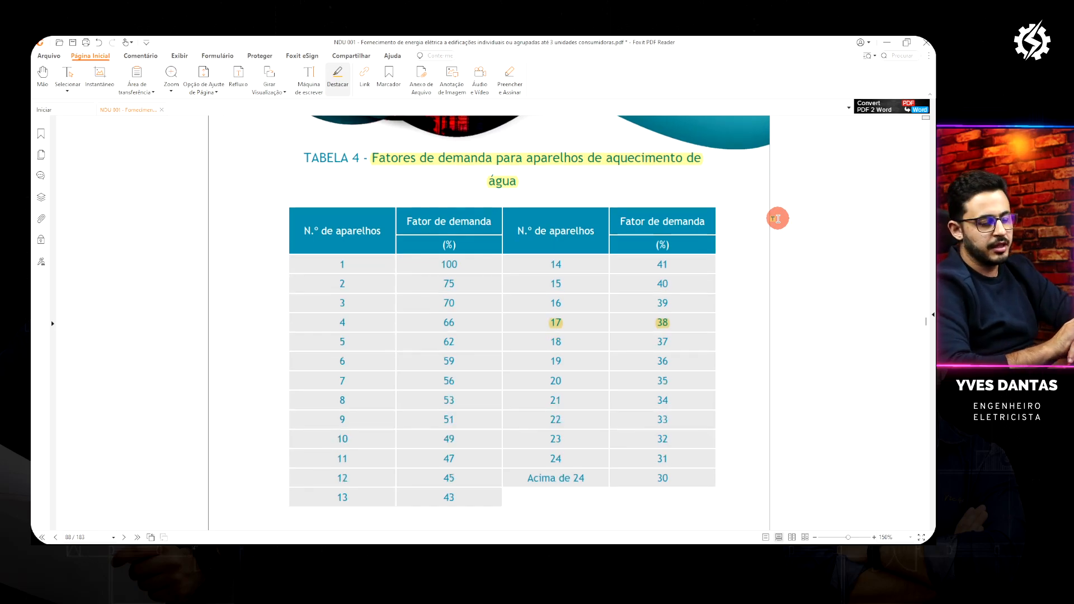
pyautogui.scroll(-10, 779, 216)
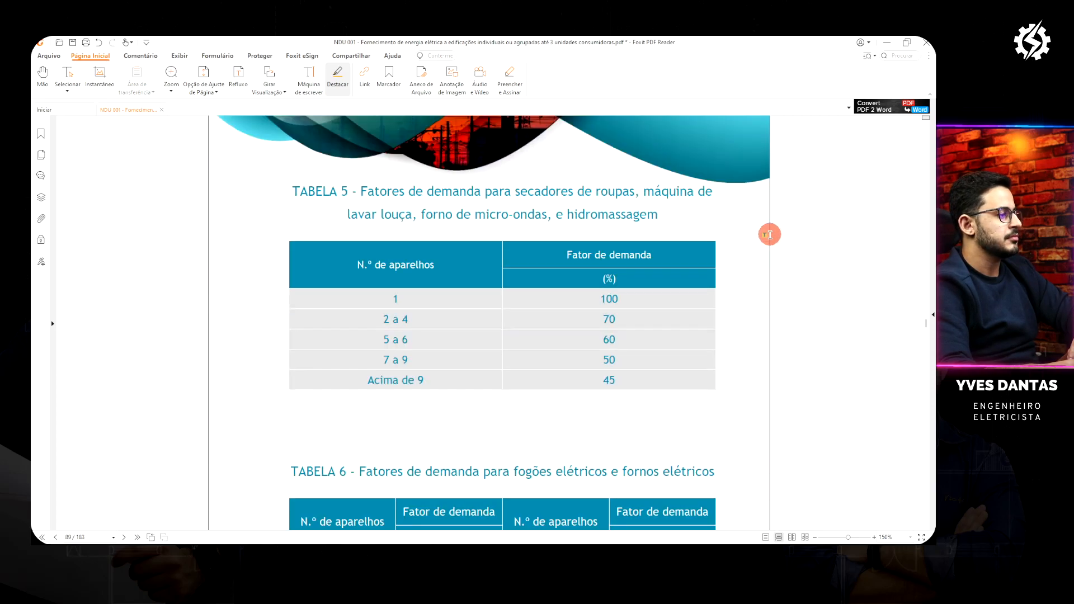
pyautogui.scroll(2, 770, 234)
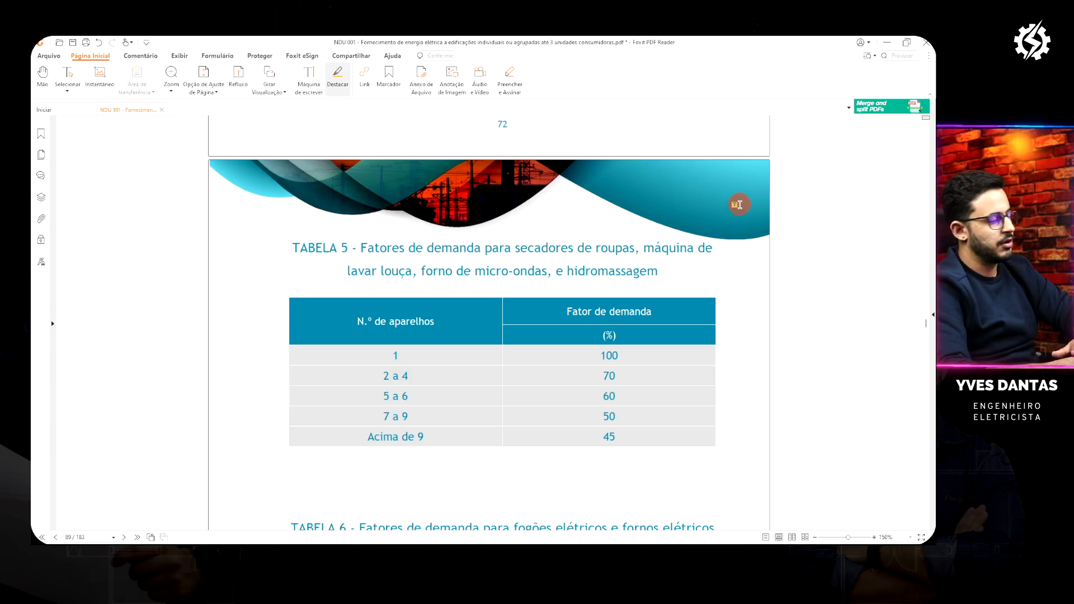
pyautogui.scroll(-5, 734, 207)
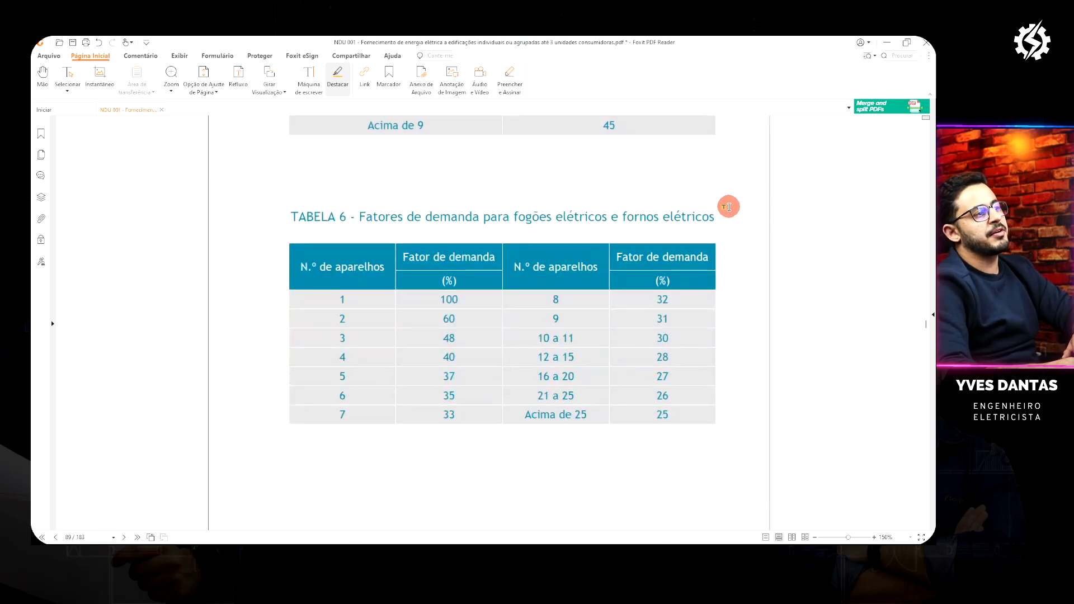
# Examine the air-conditioner characteristics in Tabela 7 and find the residential air-conditioner demand factors in Tabela 8
pyautogui.scroll(-10, 728, 206)
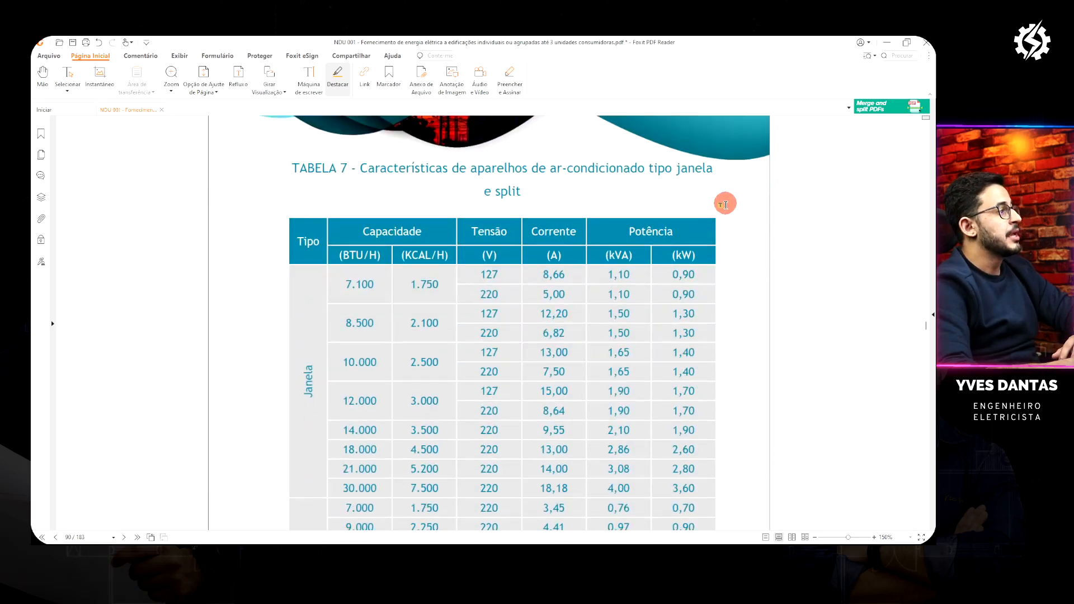
pyautogui.scroll(-2, 725, 210)
pyautogui.scroll(2, 726, 216)
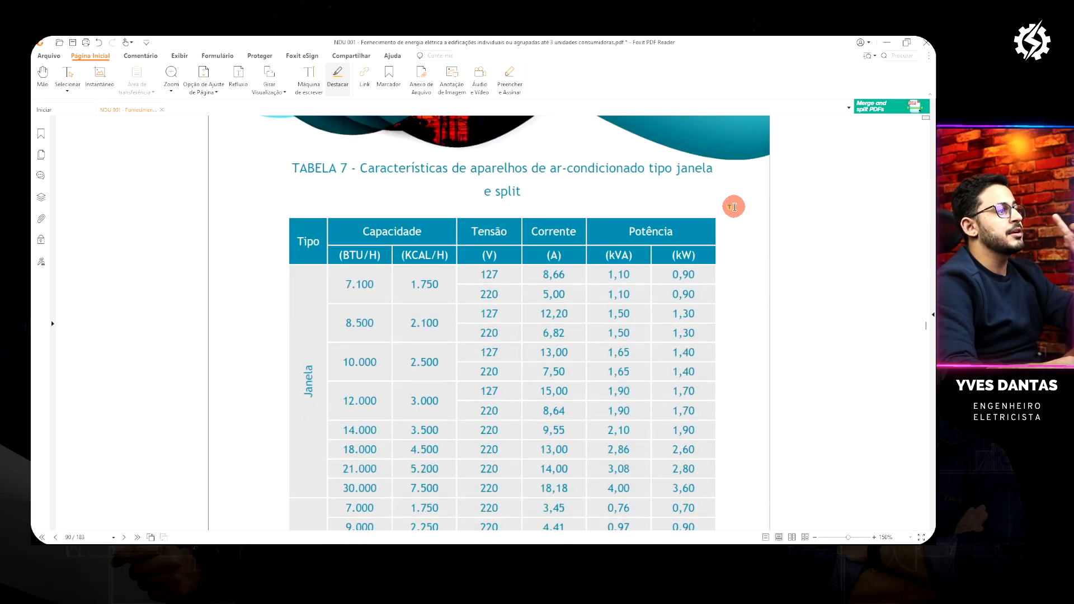
pyautogui.scroll(-1, 732, 208)
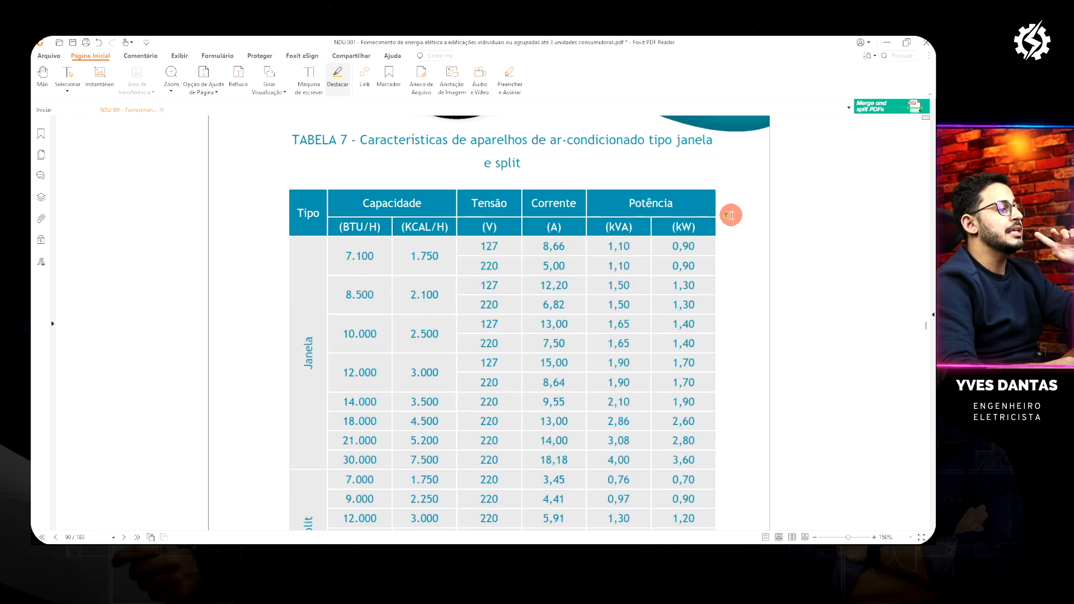
pyautogui.scroll(-3, 719, 233)
pyautogui.scroll(3, 698, 250)
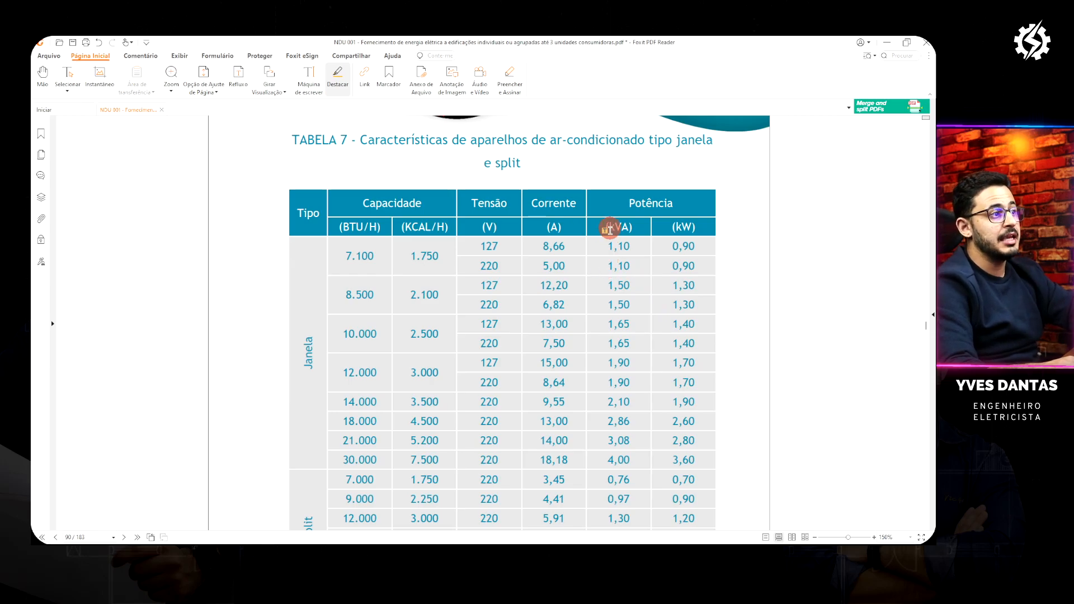
pyautogui.scroll(-15, 609, 228)
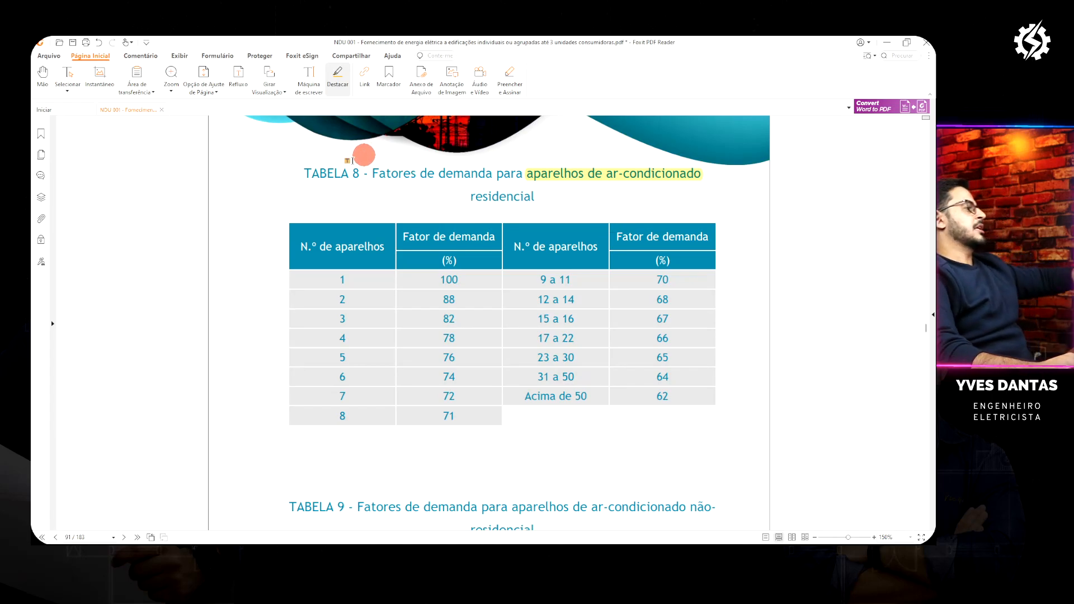
# Highlight the TABELA 8 label in the PDF and switch to the AutoCAD drawing to examine the Lanchonete/Conveniência area
pyautogui.moveTo(302, 174); pyautogui.dragTo(369, 180)
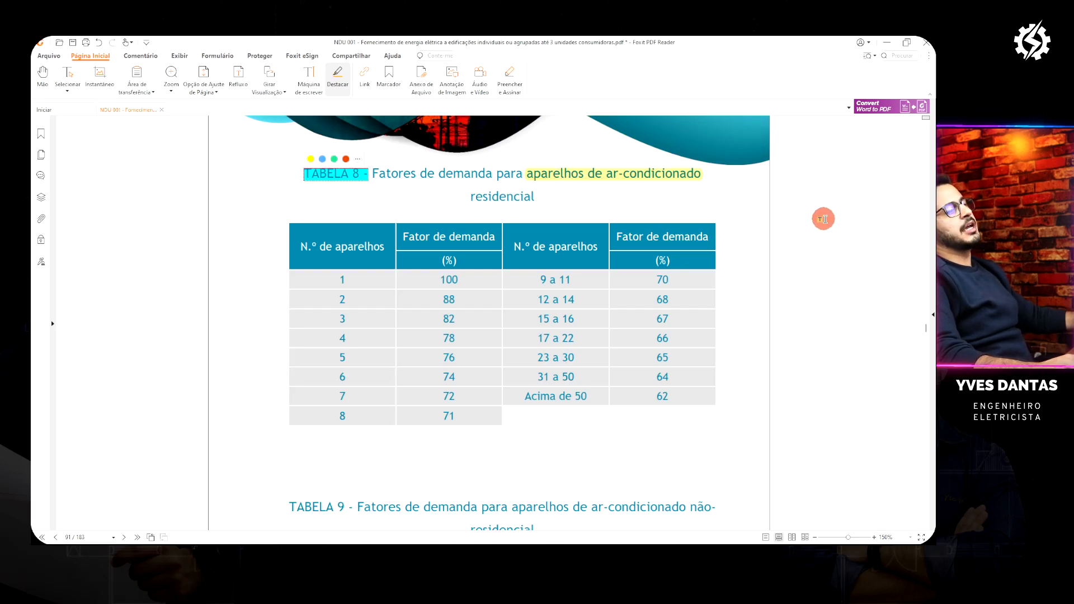
pyautogui.hotkey('alt', 'Tab')
pyautogui.press('Tab')
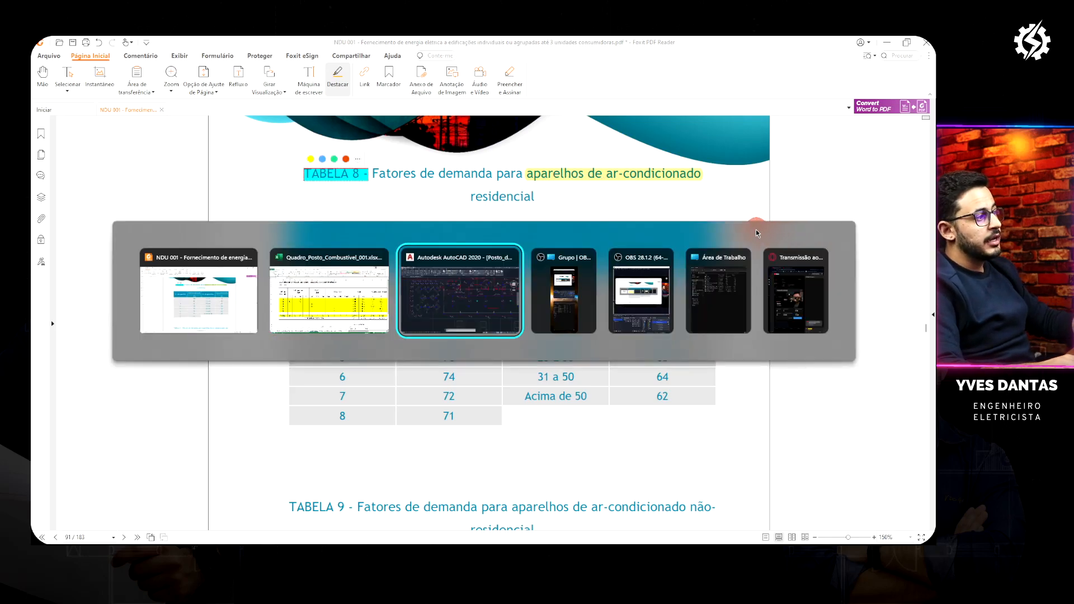
pyautogui.scroll(4, 730, 364)
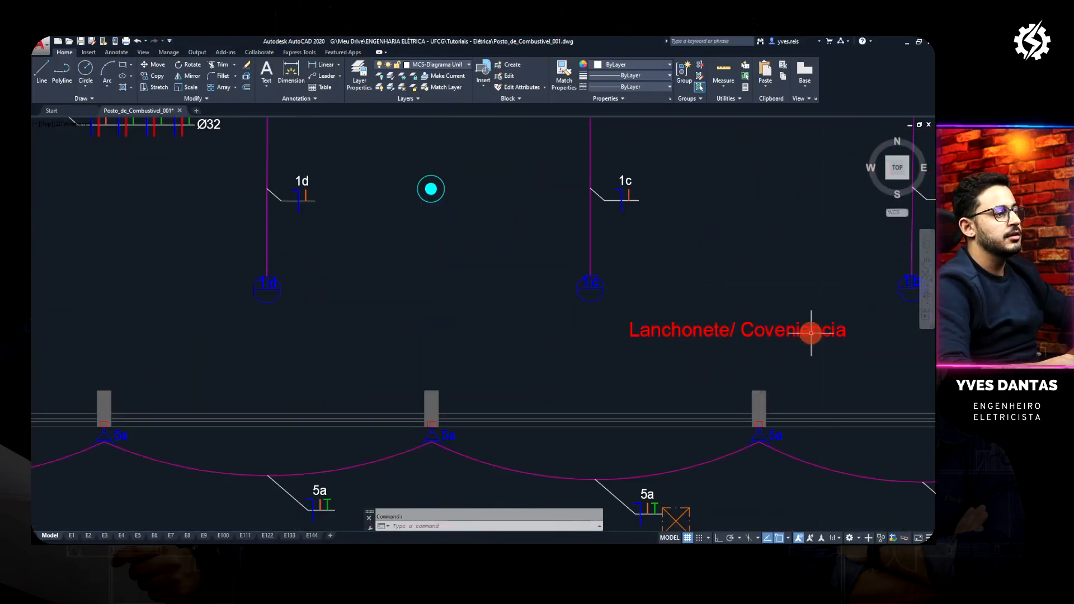
pyautogui.scroll(-4, 740, 308)
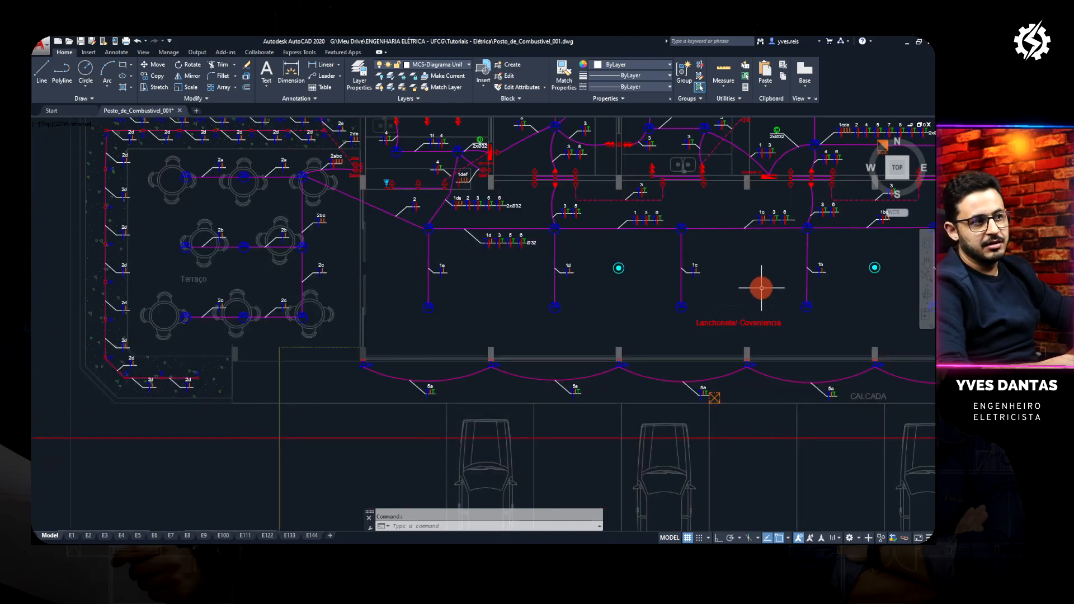
pyautogui.moveTo(746, 286); pyautogui.dragTo(726, 284)
pyautogui.scroll(-5, 726, 284)
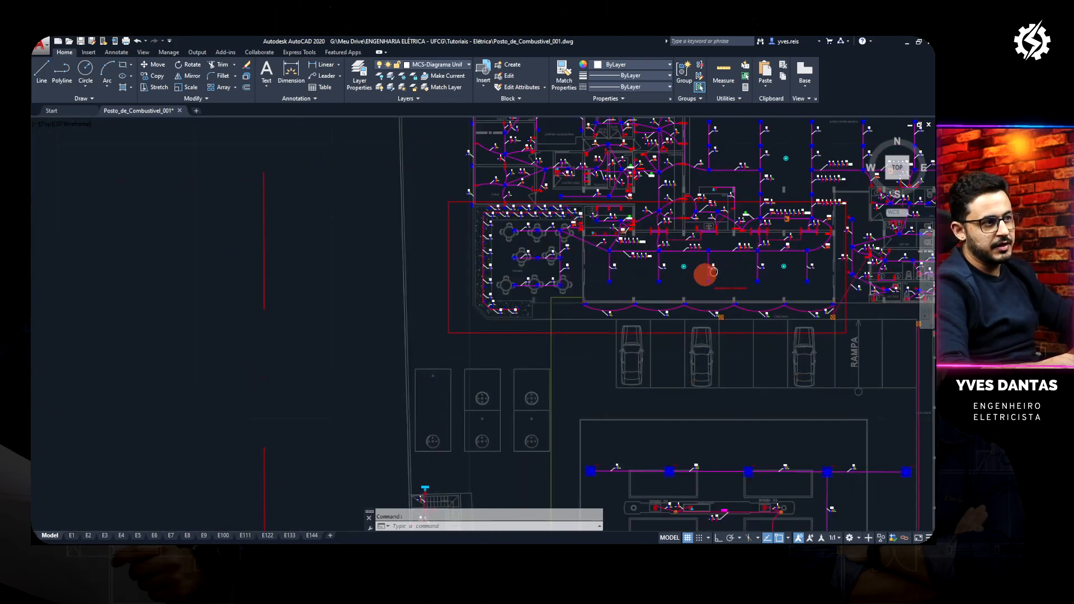
pyautogui.scroll(3, 703, 276)
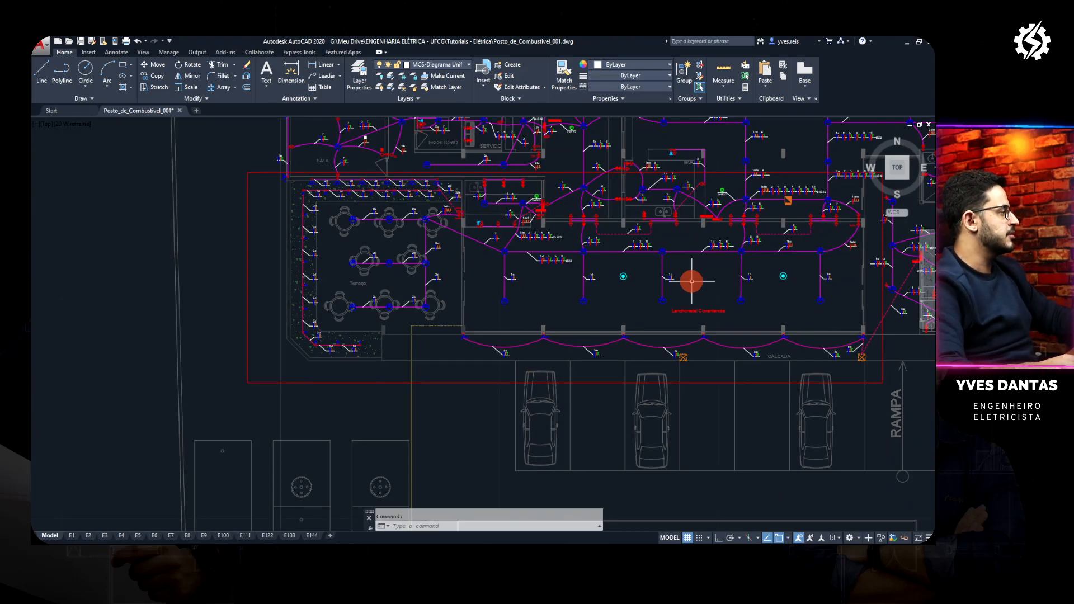
# Switch back to the NDU 001 PDF and highlight "não-residencial" in the Tabela 9 title
pyautogui.hotkey('alt', 'Tab')
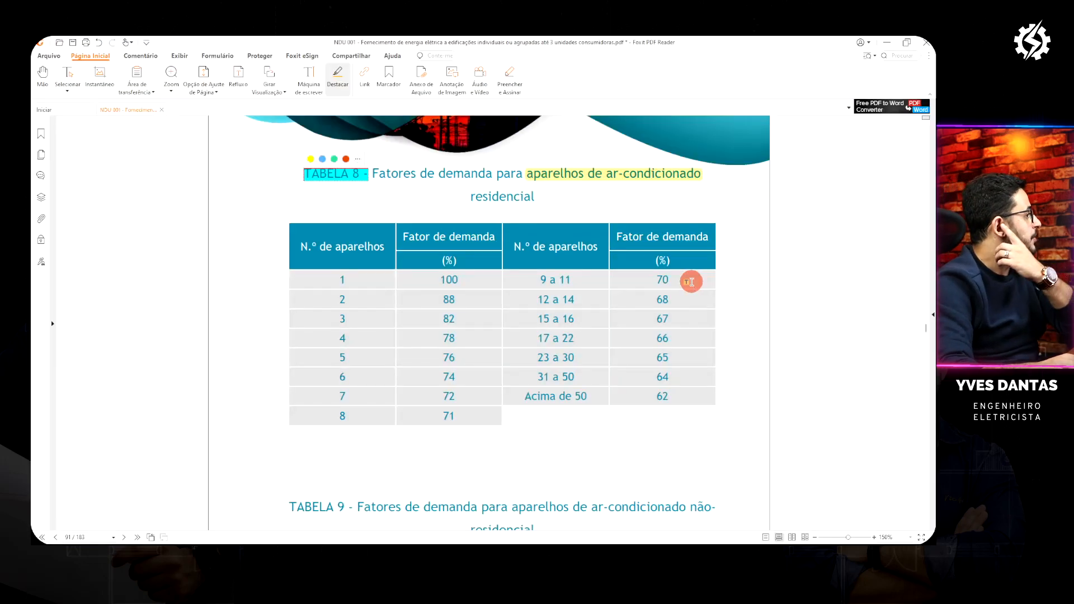
pyautogui.scroll(-3, 679, 283)
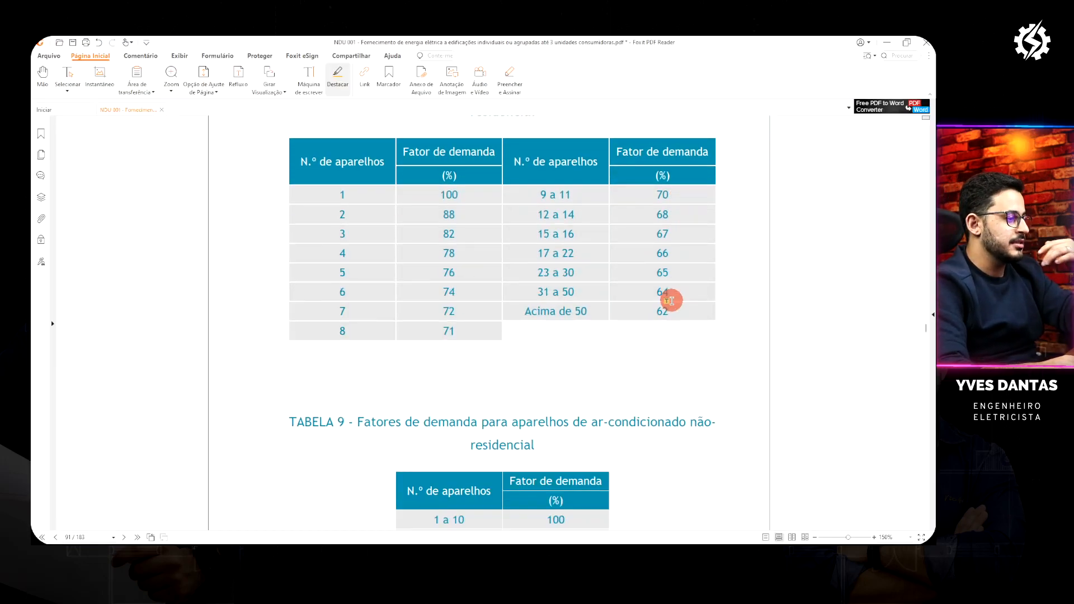
pyautogui.moveTo(692, 306); pyautogui.dragTo(712, 340)
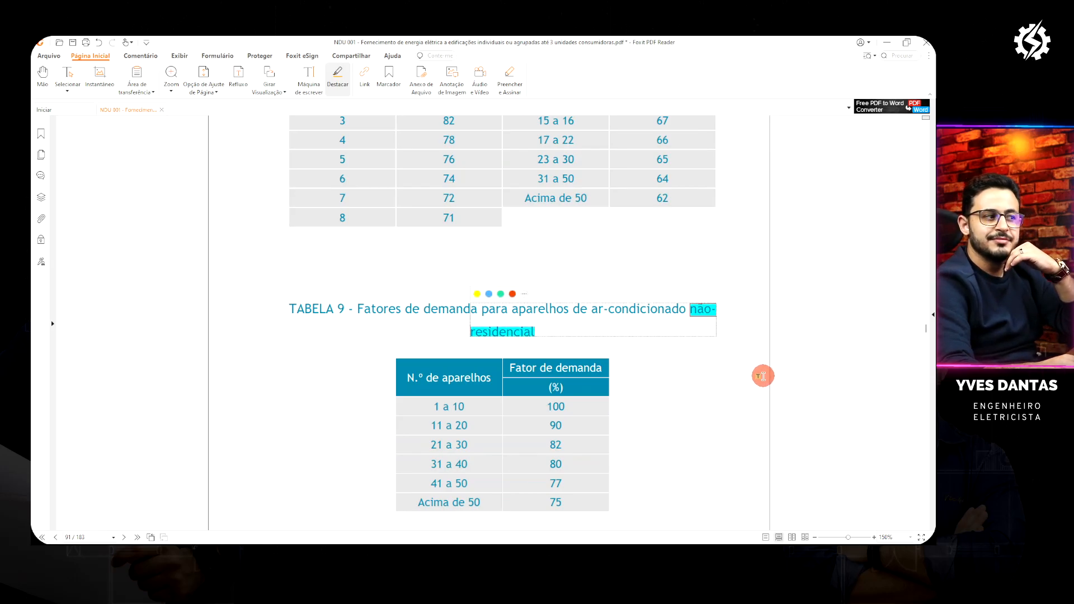
pyautogui.scroll(-1, 762, 374)
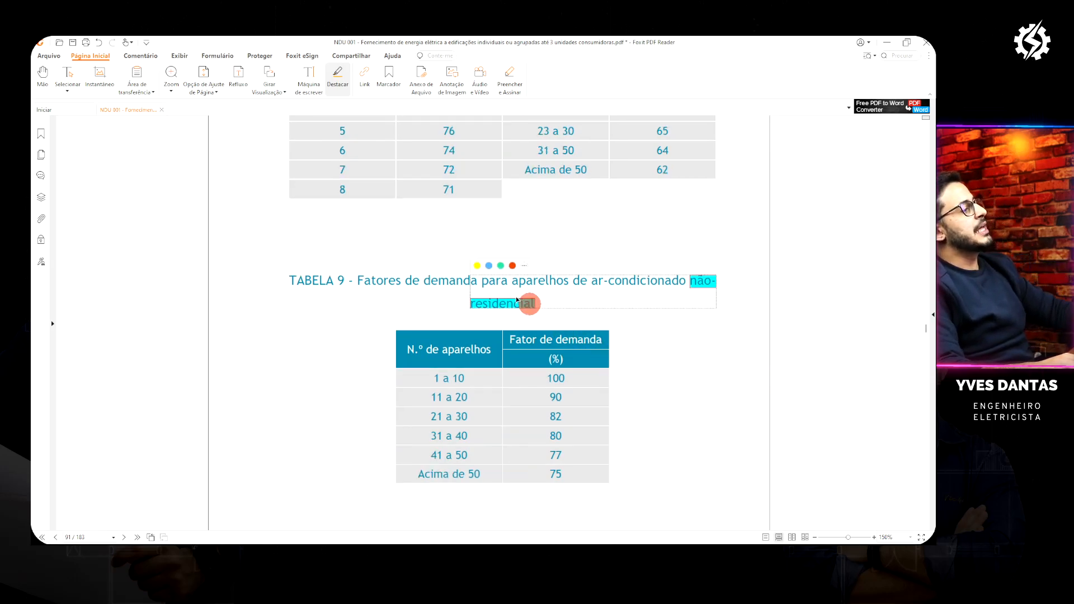
pyautogui.click(848, 282)
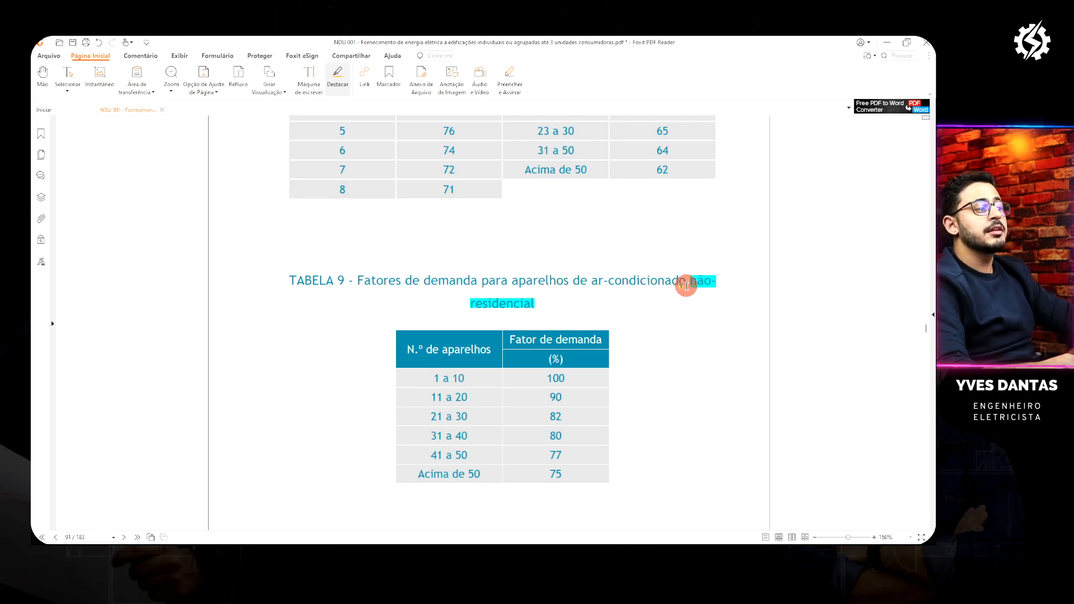
pyautogui.scroll(-1, 686, 286)
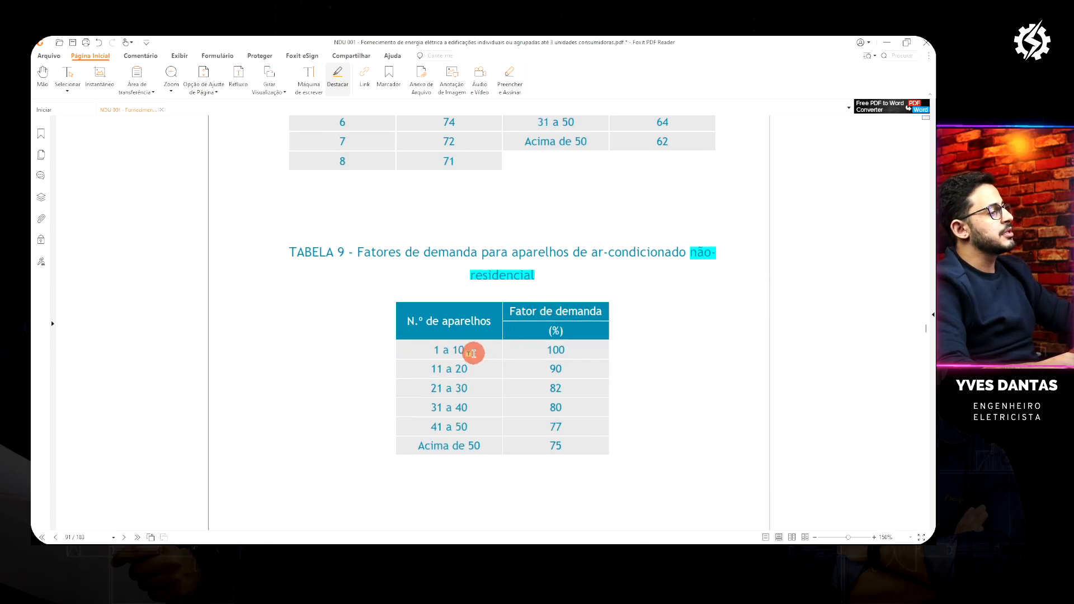
# Check the air-conditioning circuits in the Excel load table, and highlight the 1 a 10 row with its 100% factor in the PDF's Tabela 9
pyautogui.hotkey('alt', 'Tab')
pyautogui.hotkey('alt', 'Tab')
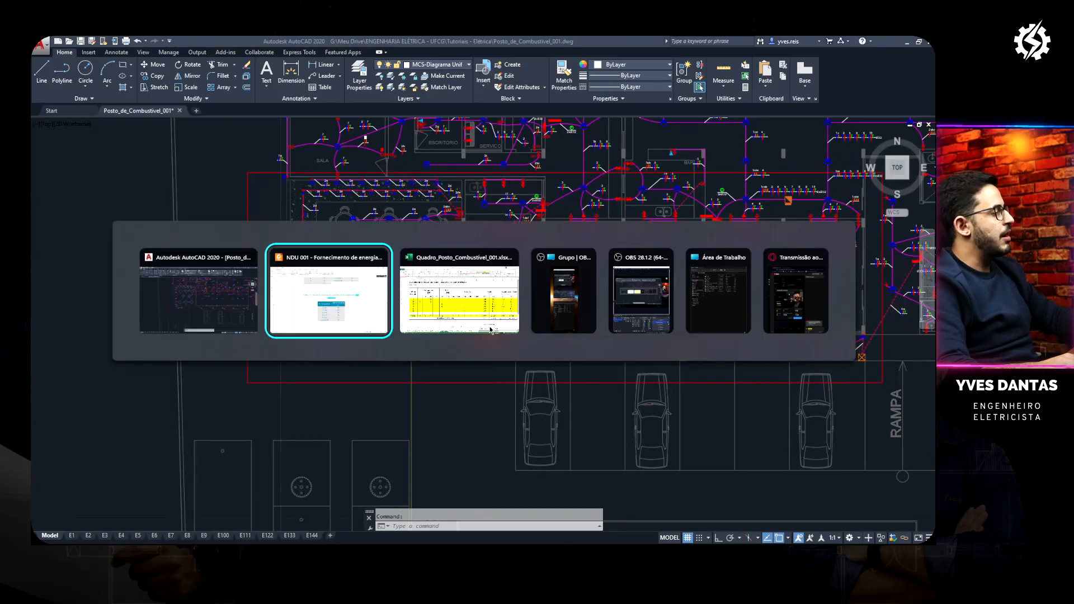
pyautogui.click(490, 317)
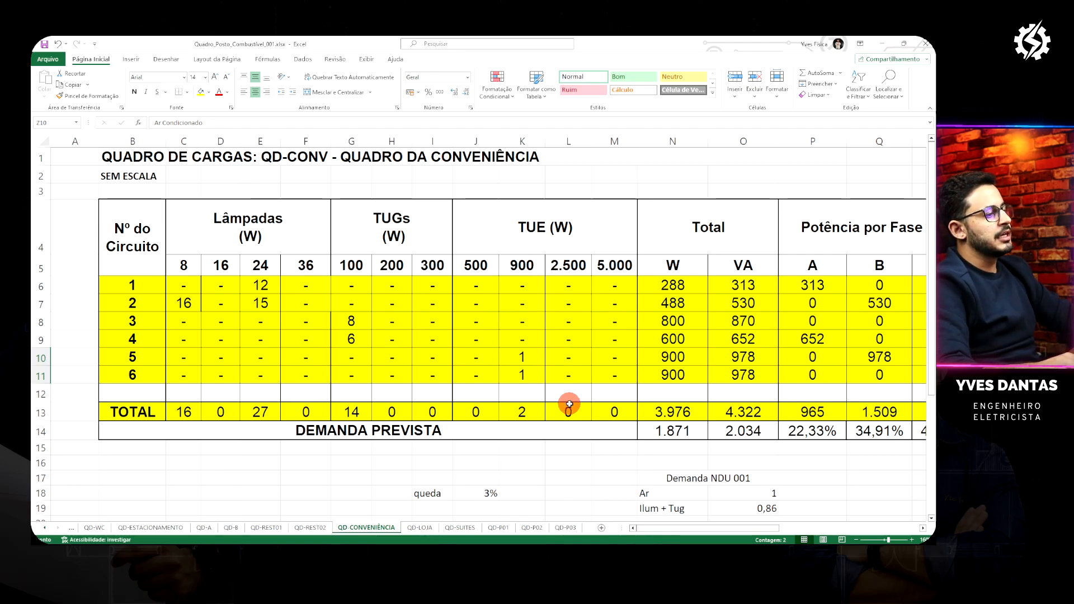
pyautogui.hotkey('alt', 'Tab')
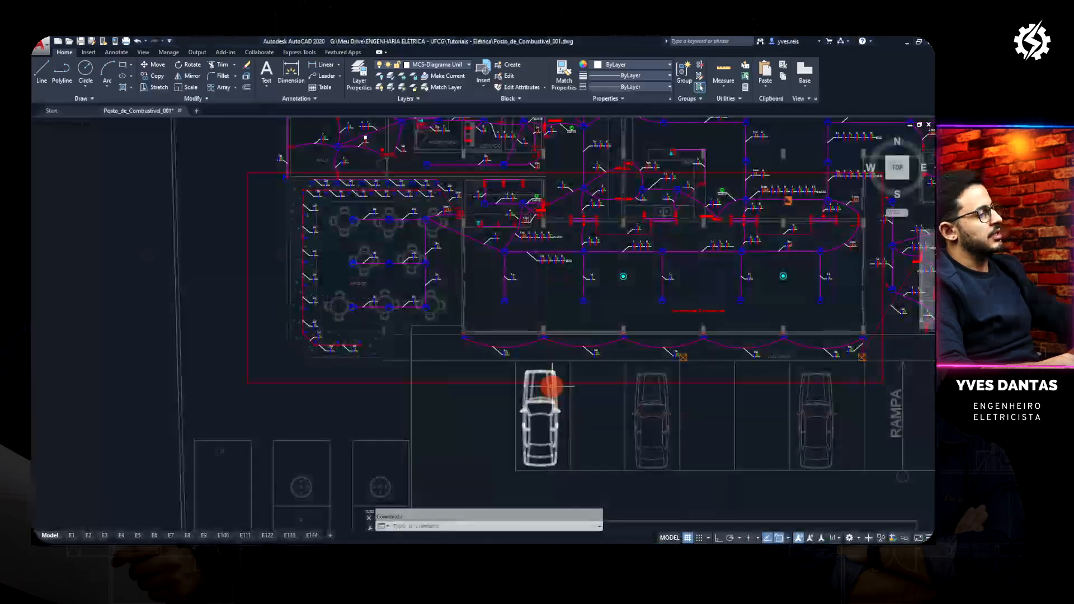
pyautogui.hotkey('alt', 'Tab')
pyautogui.press('Tab')
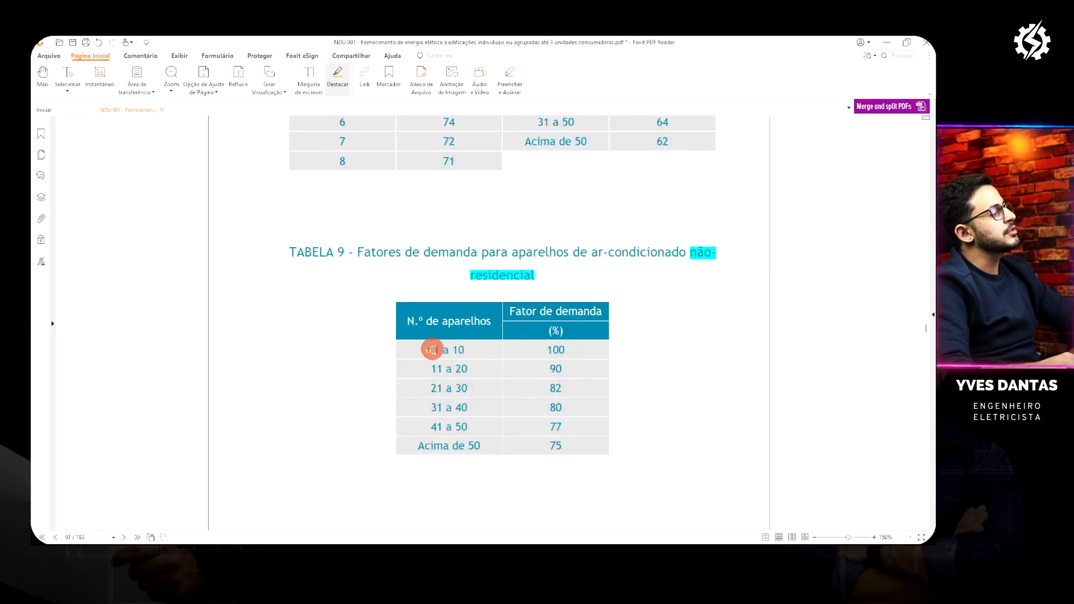
pyautogui.moveTo(434, 349); pyautogui.dragTo(576, 351)
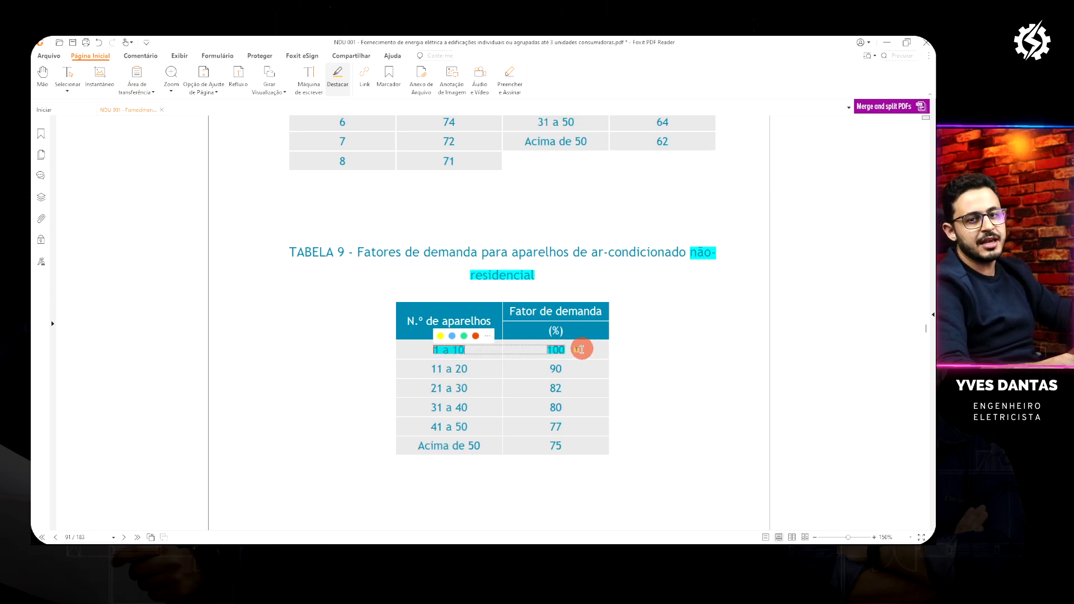
# Switch to Excel and extend the Demanda Prevista W formula in N14 to =SOMA(N6:N9)*0,86+N10+N11
pyautogui.hotkey('alt', 'Tab')
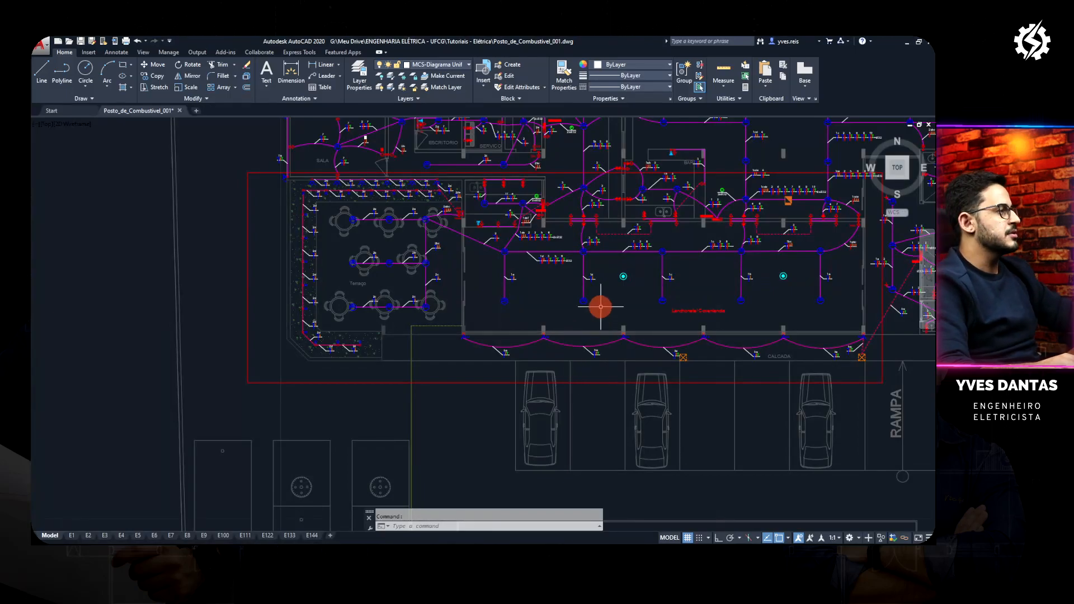
pyautogui.click(616, 534)
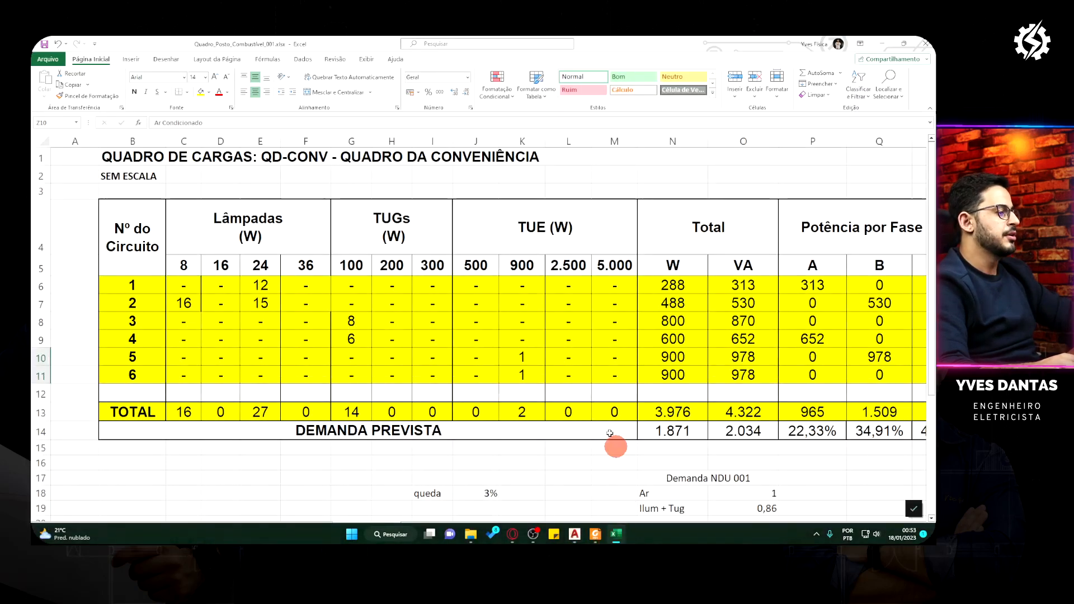
pyautogui.click(702, 429)
pyautogui.doubleClick(701, 429)
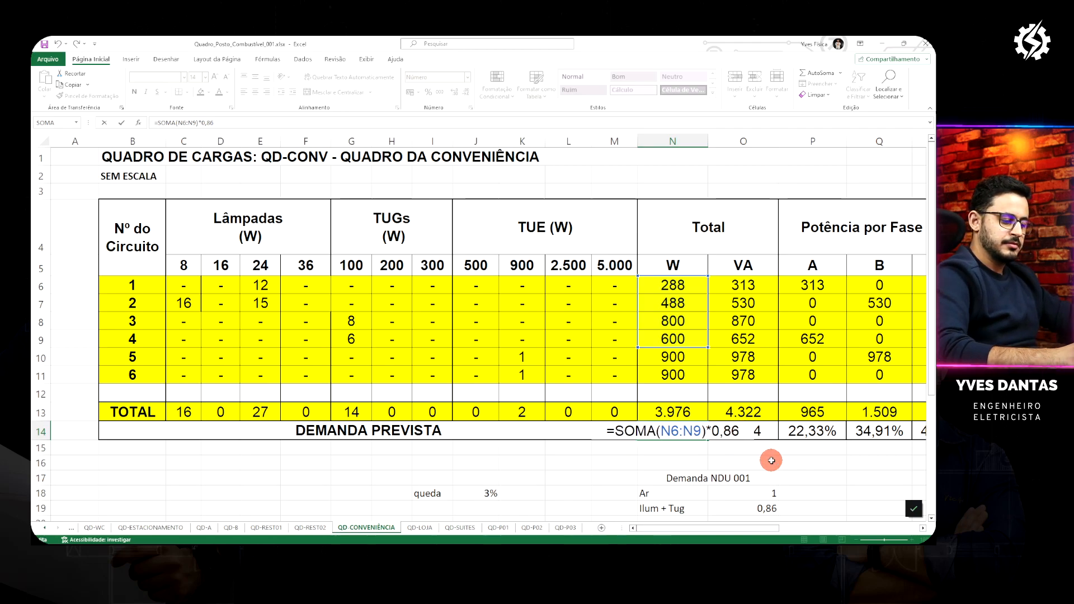
pyautogui.write('+')
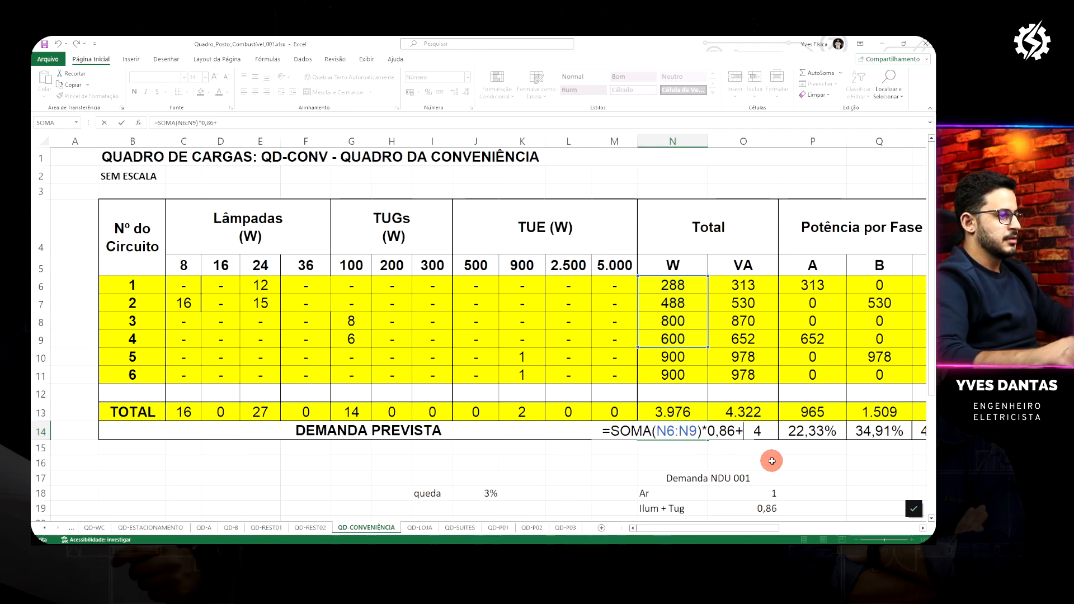
pyautogui.click(687, 357)
pyautogui.write('+')
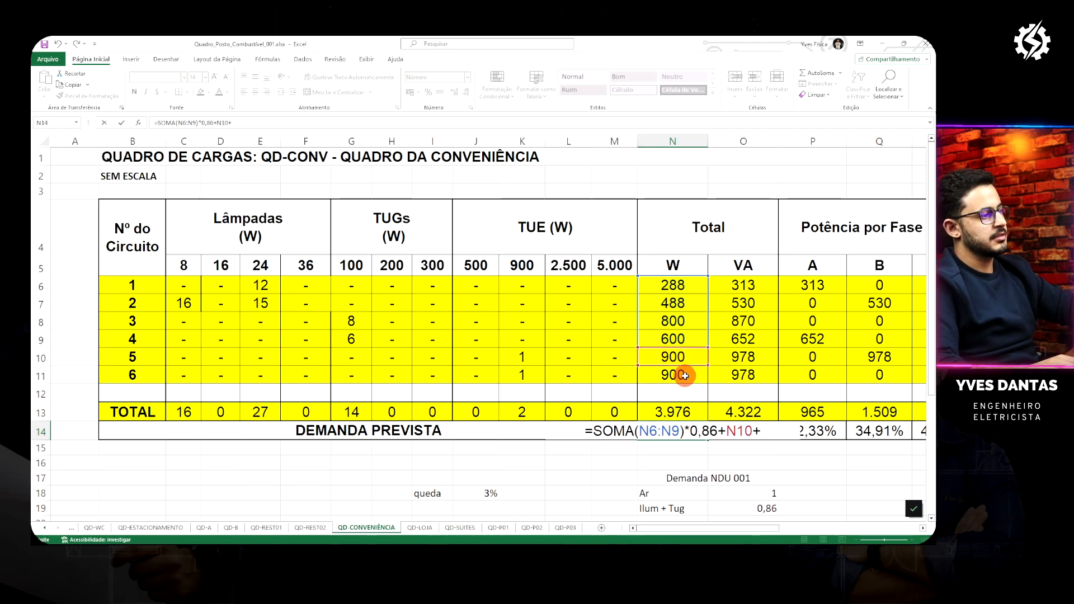
pyautogui.click(685, 375)
pyautogui.press('Return')
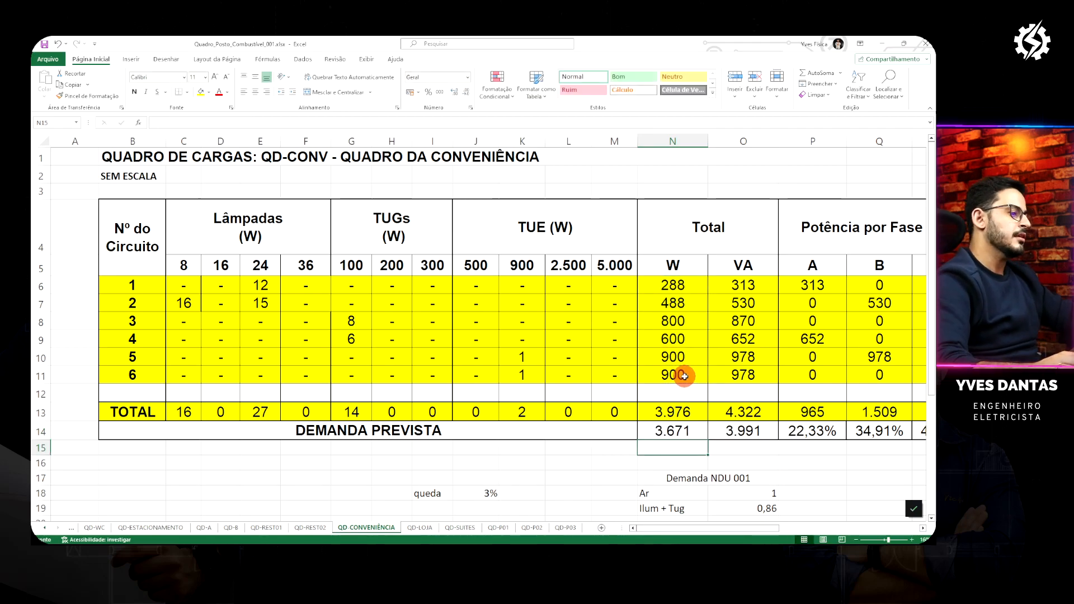
# Fill the Demanda Prevista W cell N14 with the standard green color
pyautogui.scroll(-1, 774, 452)
pyautogui.scroll(1, 682, 429)
pyautogui.click(682, 429)
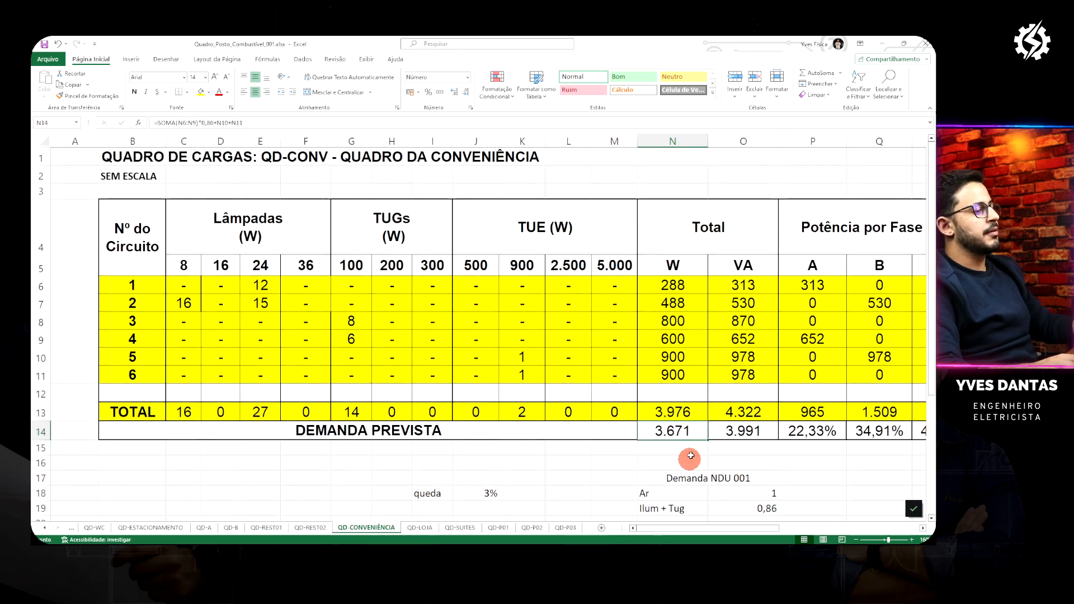
pyautogui.click(209, 92)
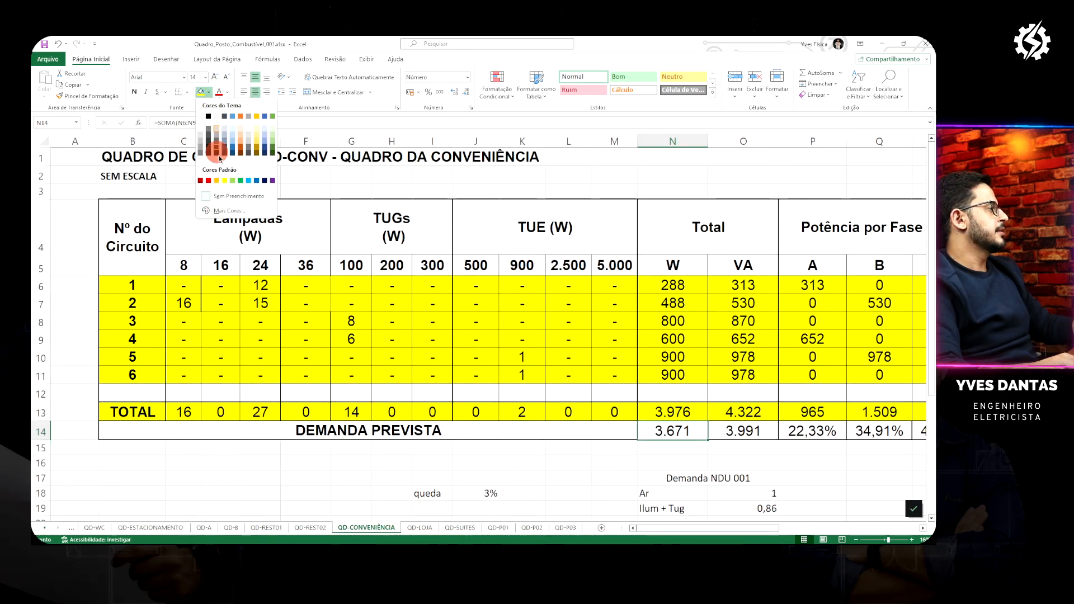
pyautogui.click(240, 180)
pyautogui.click(760, 450)
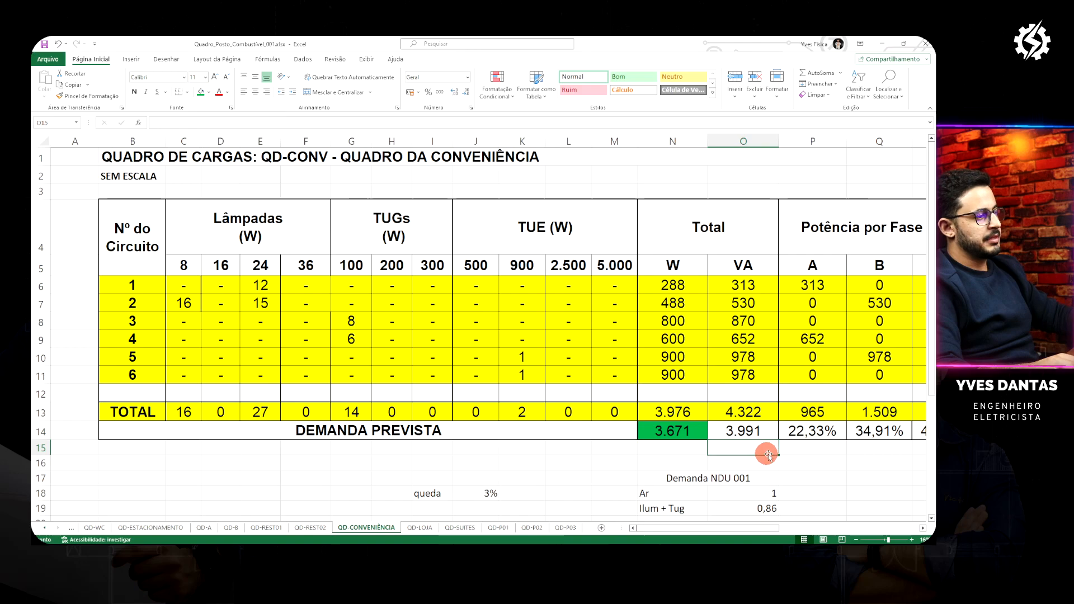
# Examine the whole QD-CONV load table, including the Demanda Prevista row, the Demanda NDU 001 factors and the columns through Fase
pyautogui.scroll(-1, 786, 445)
pyautogui.click(803, 432)
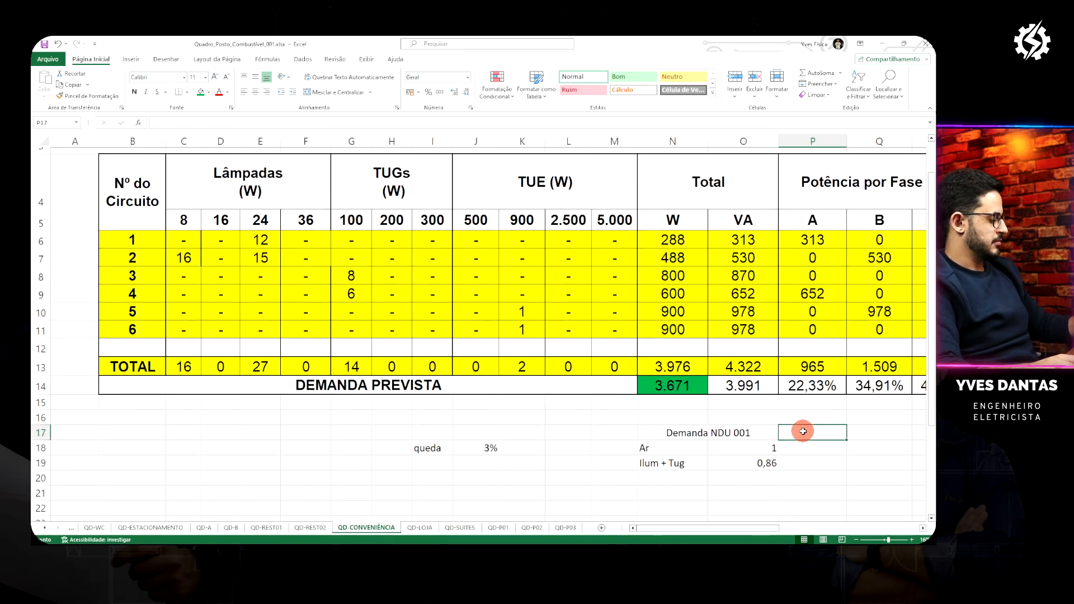
pyautogui.scroll(-3, 783, 432)
pyautogui.click(502, 345)
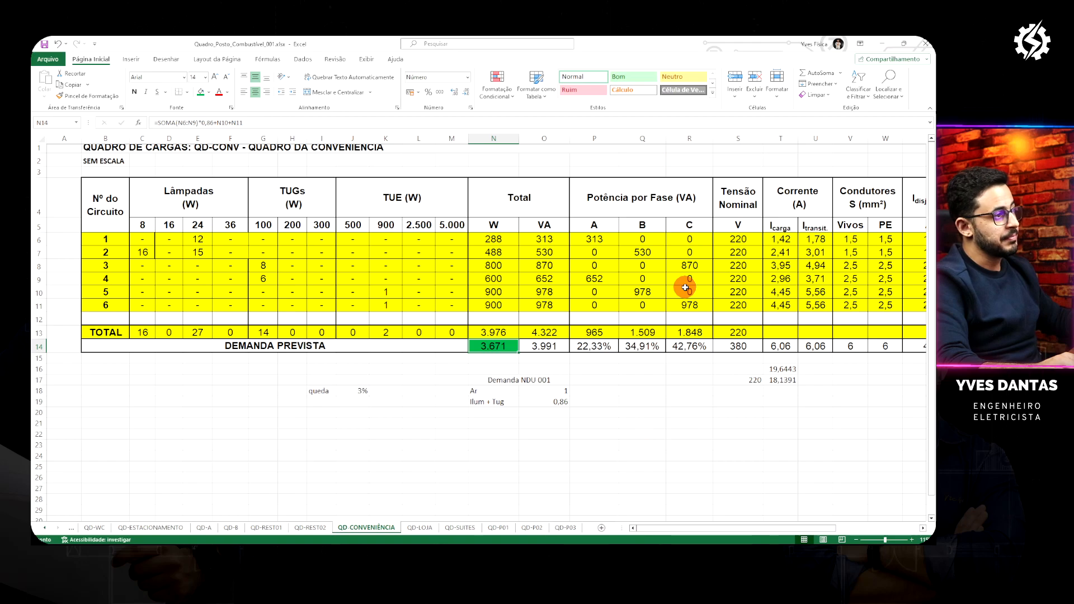
pyautogui.scroll(-1, 681, 283)
pyautogui.scroll(-2, 693, 313)
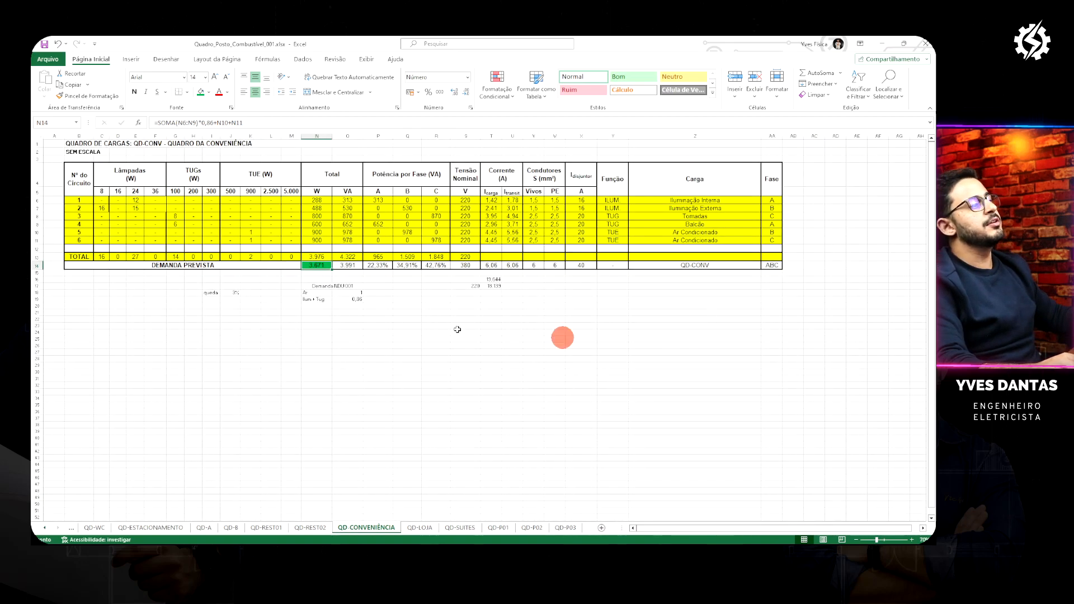
pyautogui.scroll(1, 173, 302)
pyautogui.scroll(-1, 174, 303)
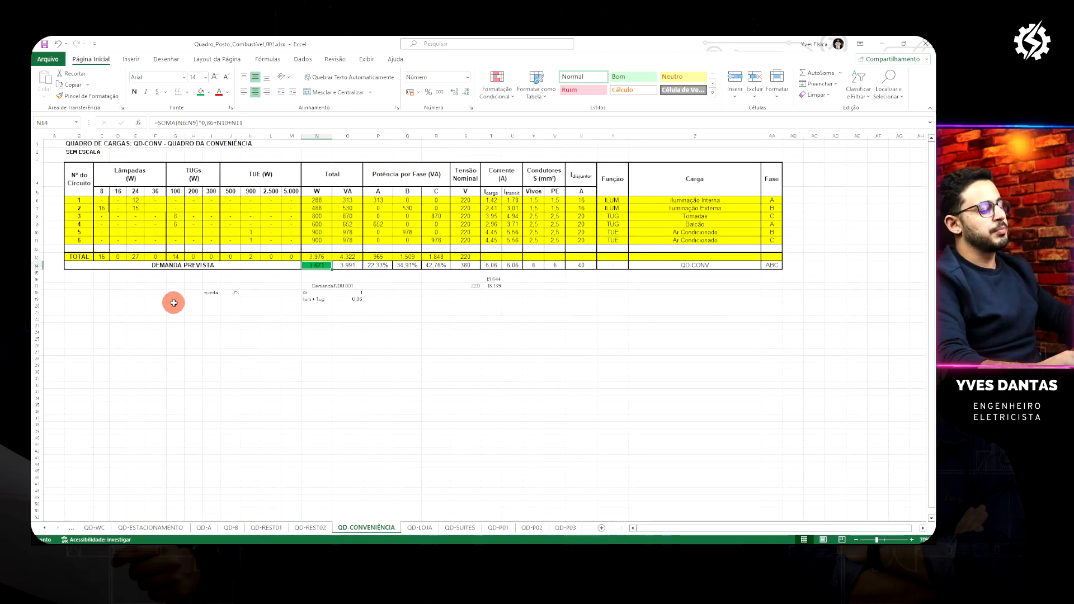